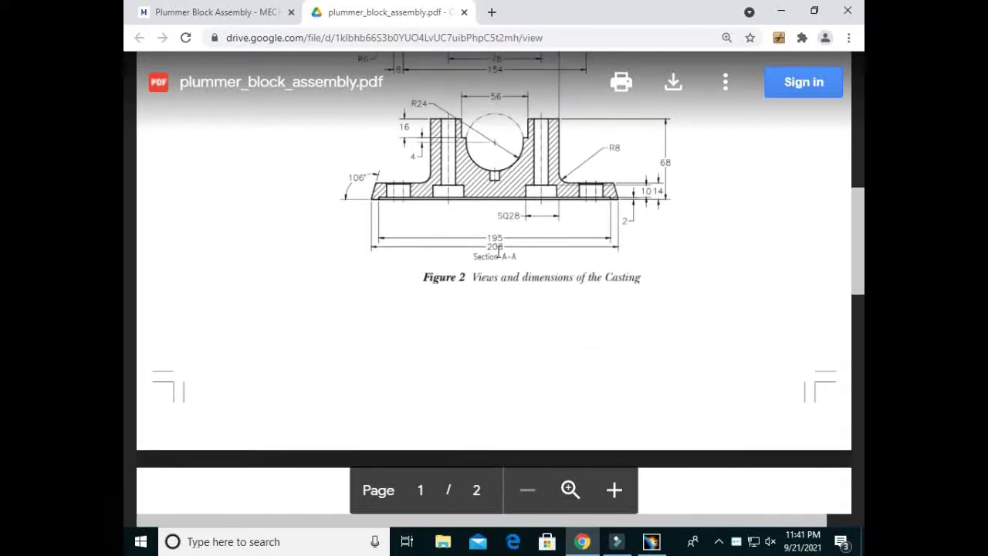
Scroll the PDF to page 2 so Figure 3, the Cap's views and dimensions, is fully visible.
{"action": "scroll", "coordinate": [540, 279], "scroll_direction": "up", "scroll_amount": 4}
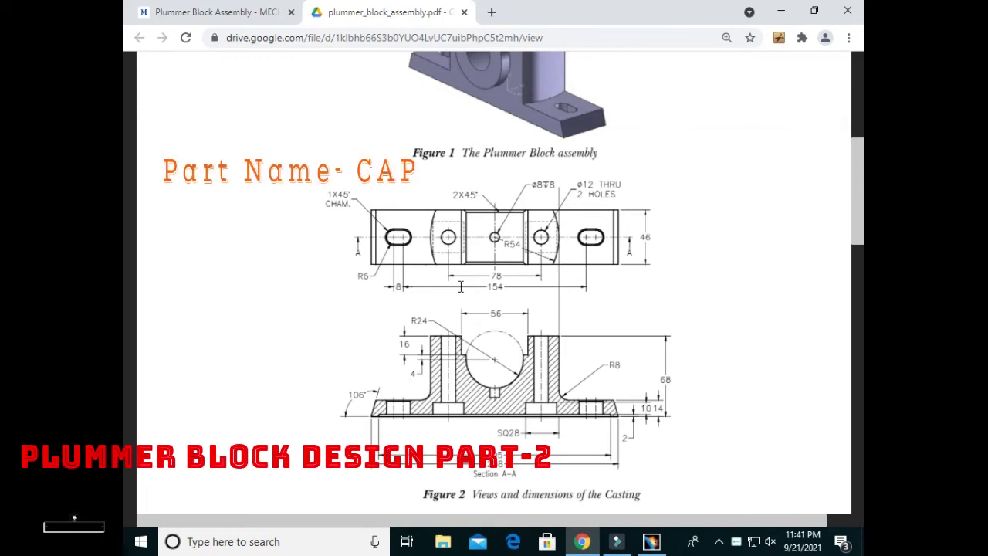
{"action": "scroll", "coordinate": [460, 287], "scroll_direction": "down", "scroll_amount": 4}
{"action": "scroll", "coordinate": [461, 286], "scroll_direction": "down", "scroll_amount": 3}
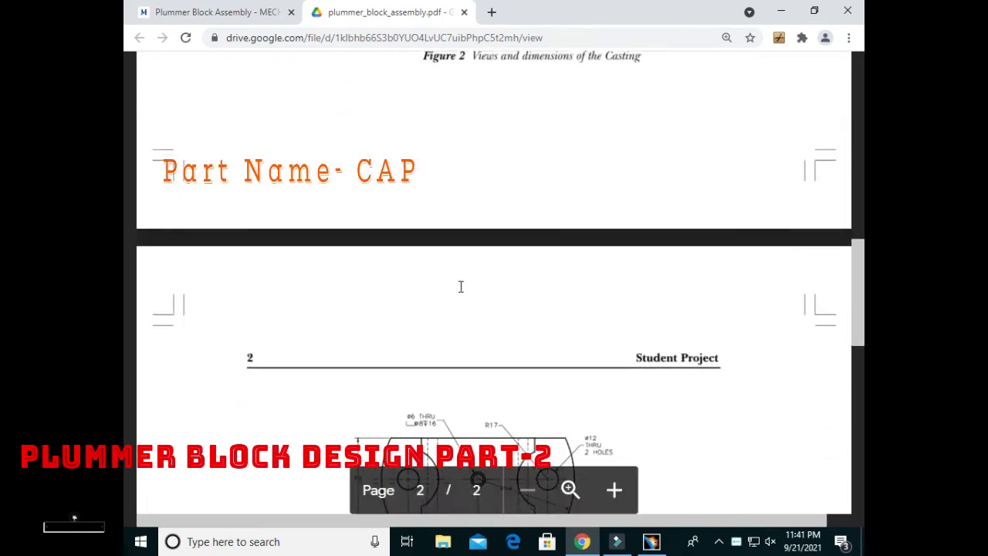
{"action": "scroll", "coordinate": [461, 286], "scroll_direction": "down", "scroll_amount": 1}
{"action": "scroll", "coordinate": [461, 287], "scroll_direction": "down", "scroll_amount": 1}
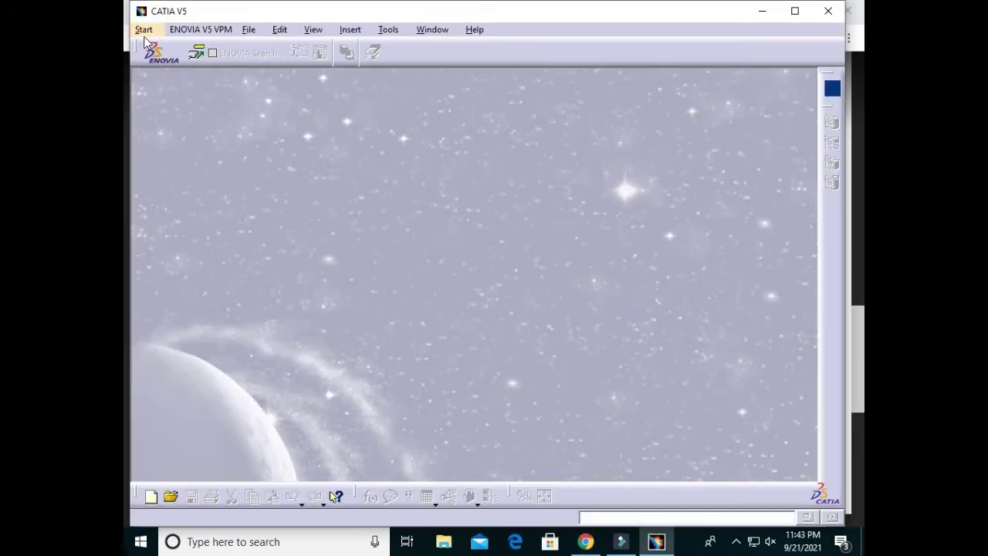
Create a new Part Design part named 'cap' from the Start menu.
{"action": "left_click", "coordinate": [144, 31]}
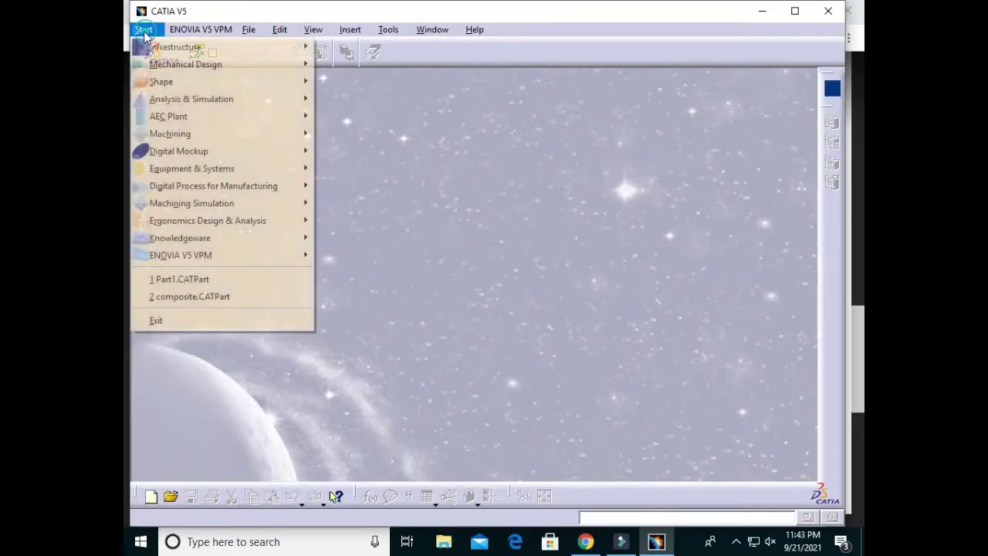
{"action": "mouse_move", "coordinate": [185, 64]}
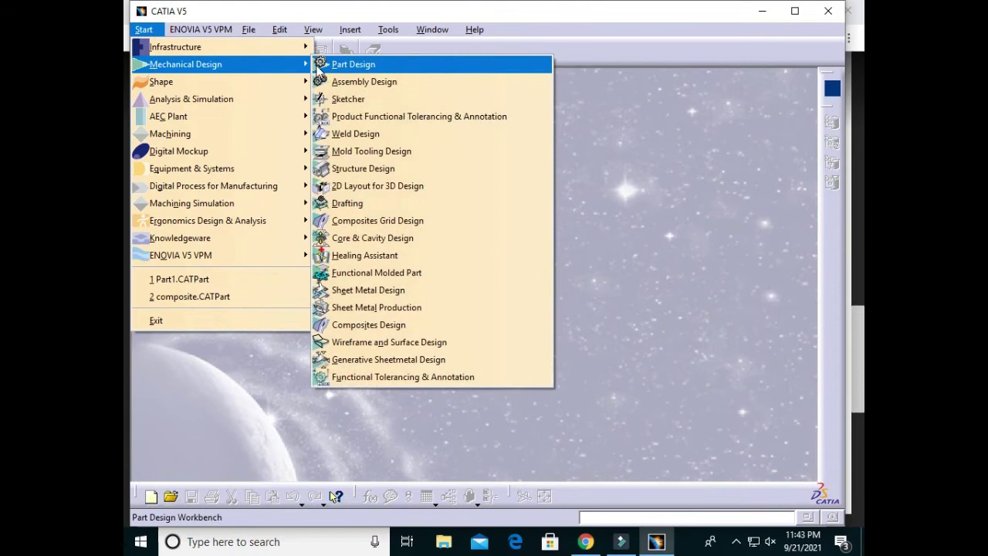
{"action": "left_click", "coordinate": [316, 69]}
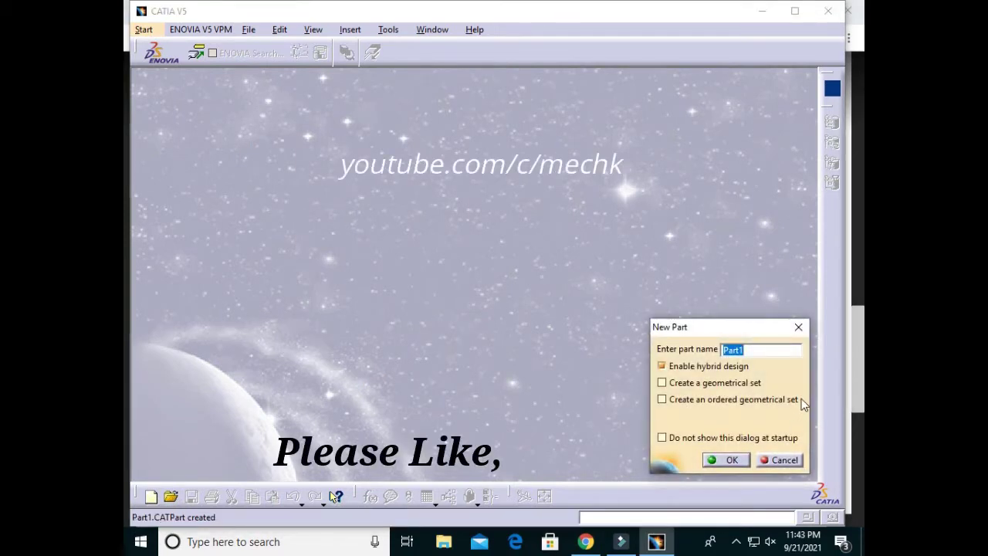
{"action": "left_click", "coordinate": [586, 541]}
{"action": "left_click", "coordinate": [588, 543]}
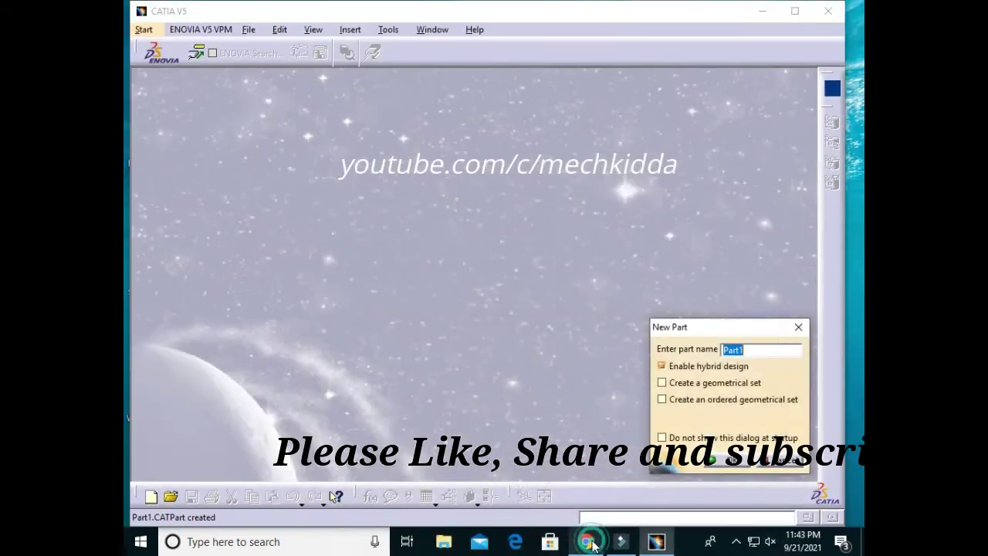
{"action": "type", "text": "cap"}
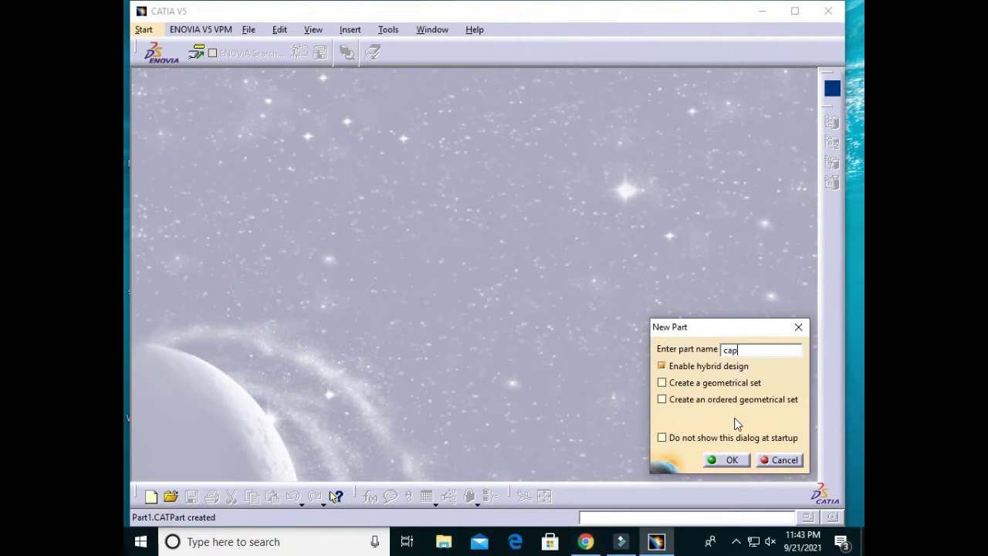
{"action": "left_click", "coordinate": [729, 459]}
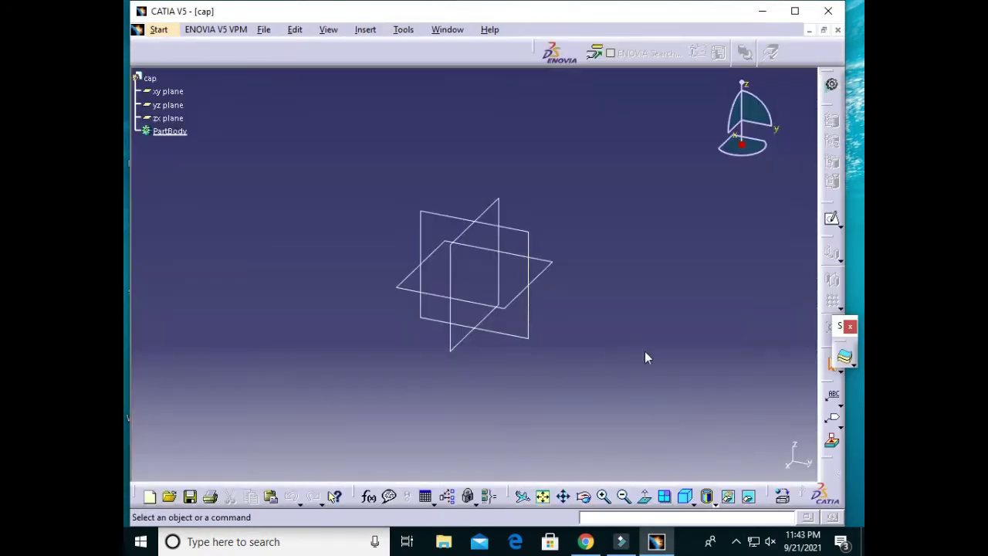
Hide the xy, yz and zx reference planes.
{"action": "left_click_drag", "start_coordinate": [625, 162], "coordinate": [397, 480]}
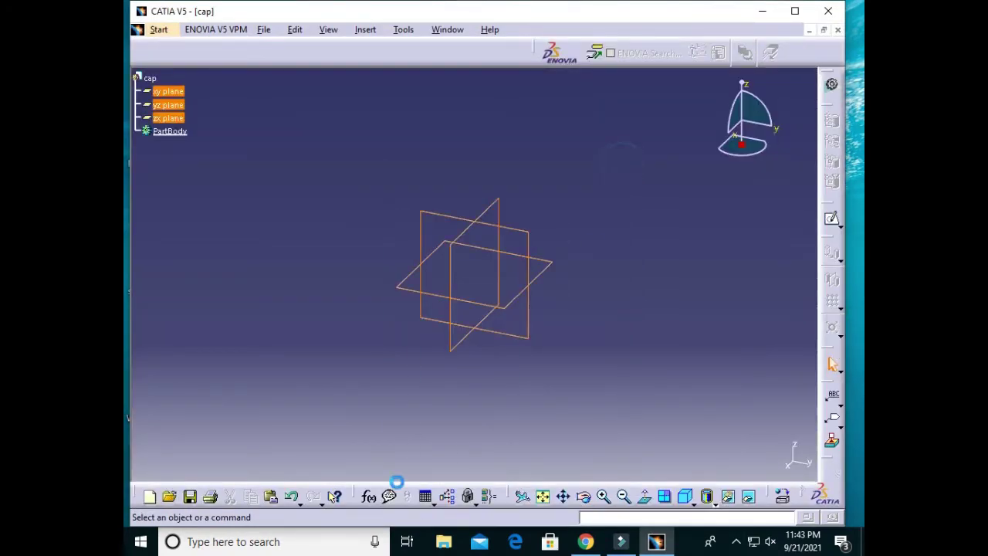
{"action": "right_click", "coordinate": [536, 276]}
{"action": "left_click", "coordinate": [586, 273]}
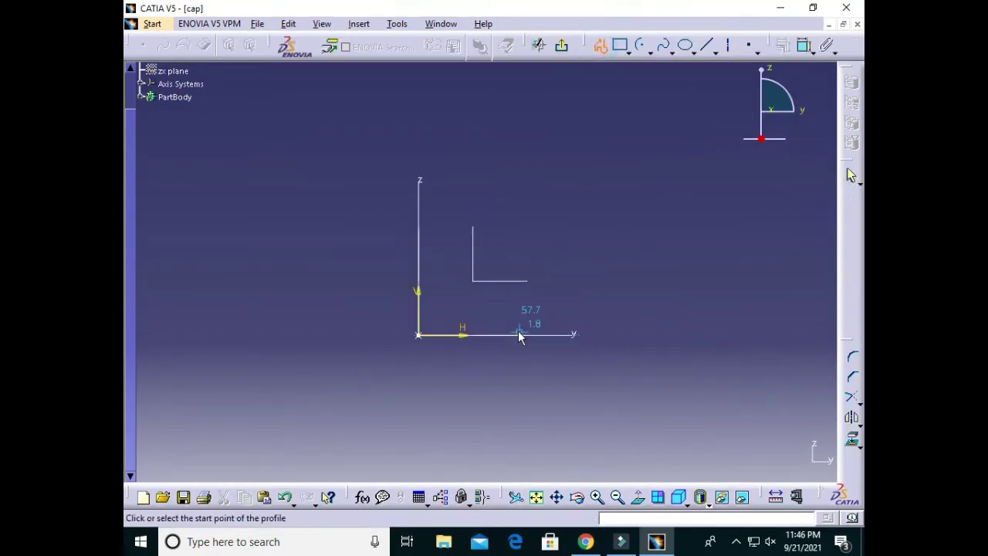
Draw the stepped right-hand outline as connected lines starting on the horizontal axis.
{"action": "left_click", "coordinate": [522, 335]}
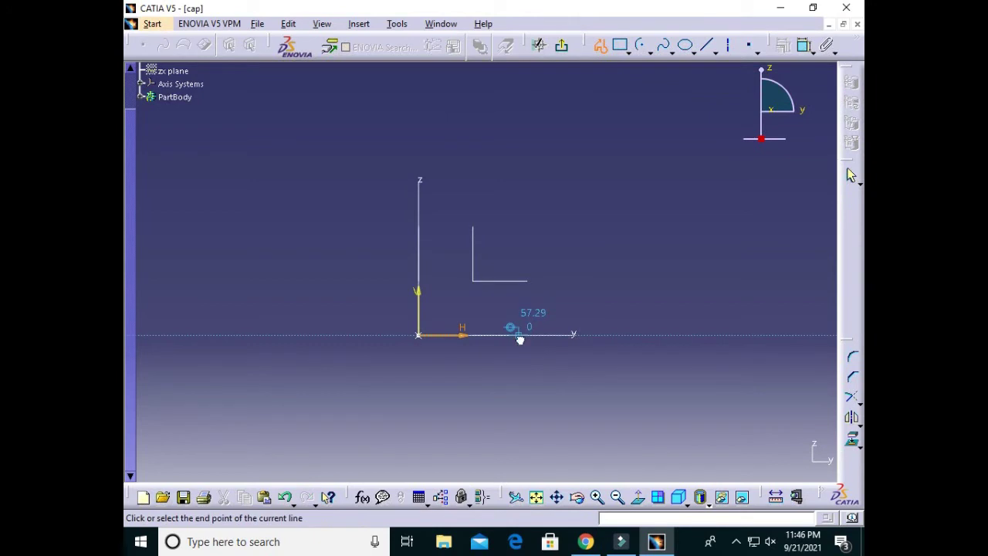
{"action": "left_click", "coordinate": [564, 338]}
{"action": "left_click", "coordinate": [560, 309]}
{"action": "left_click", "coordinate": [645, 309]}
{"action": "left_click", "coordinate": [645, 279]}
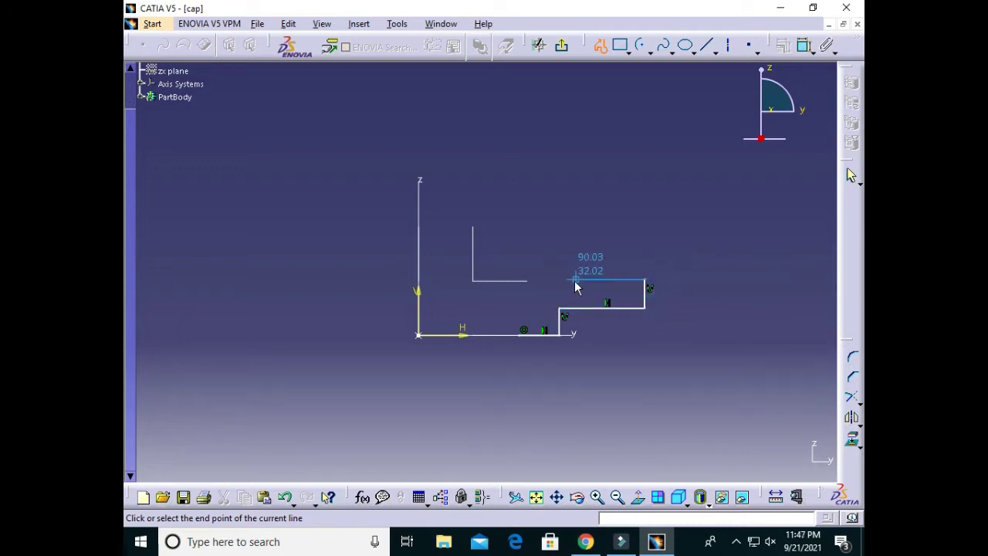
{"action": "left_click", "coordinate": [573, 279]}
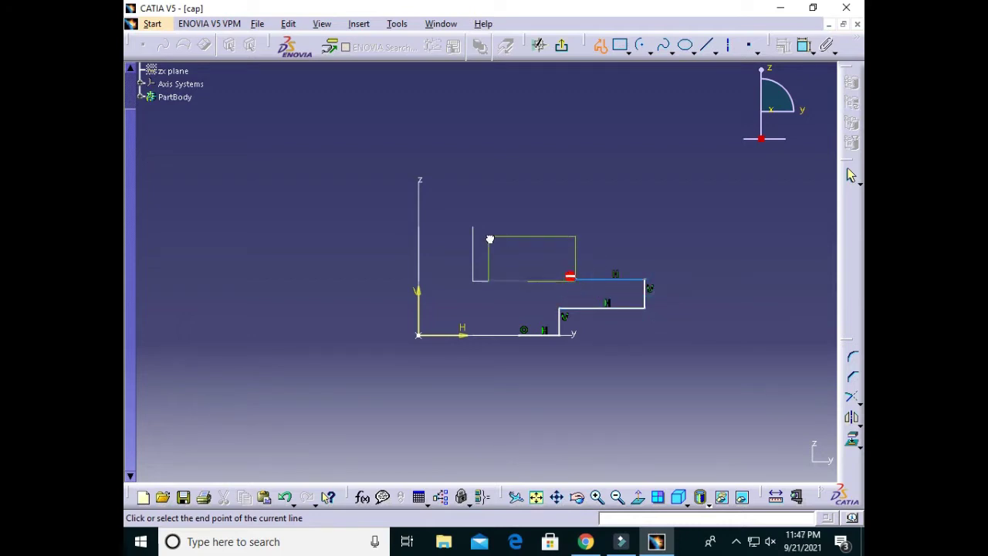
{"action": "left_click_drag", "start_coordinate": [430, 234], "coordinate": [415, 240]}
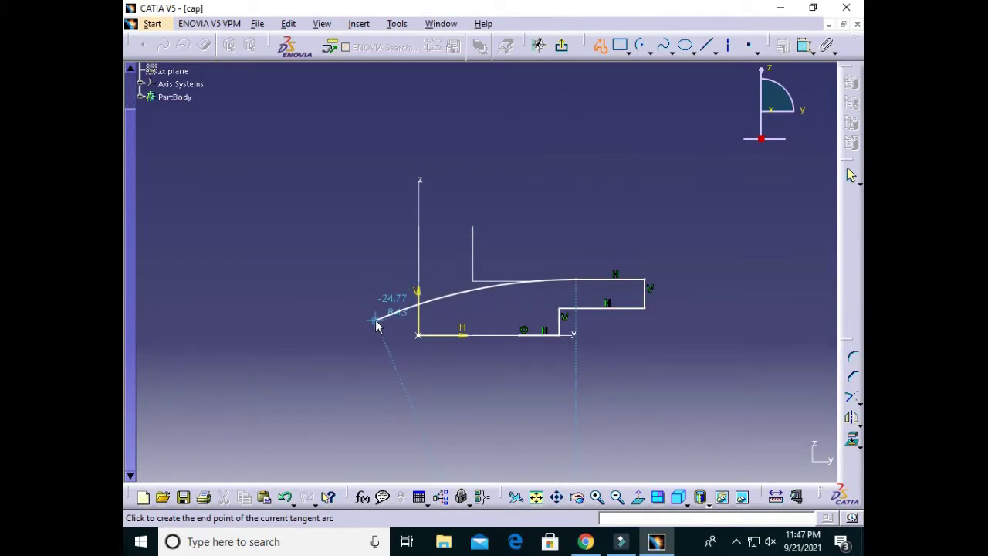
{"action": "key", "text": "Escape"}
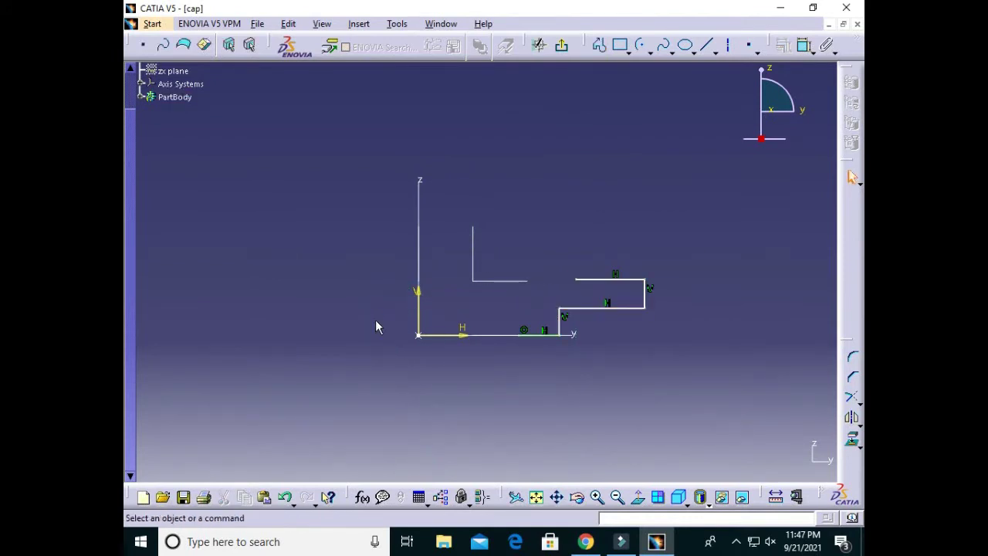
Draw an inner arc from H to V axis and an outer arc from the step corner, sharing one centre.
{"action": "left_click", "coordinate": [641, 44]}
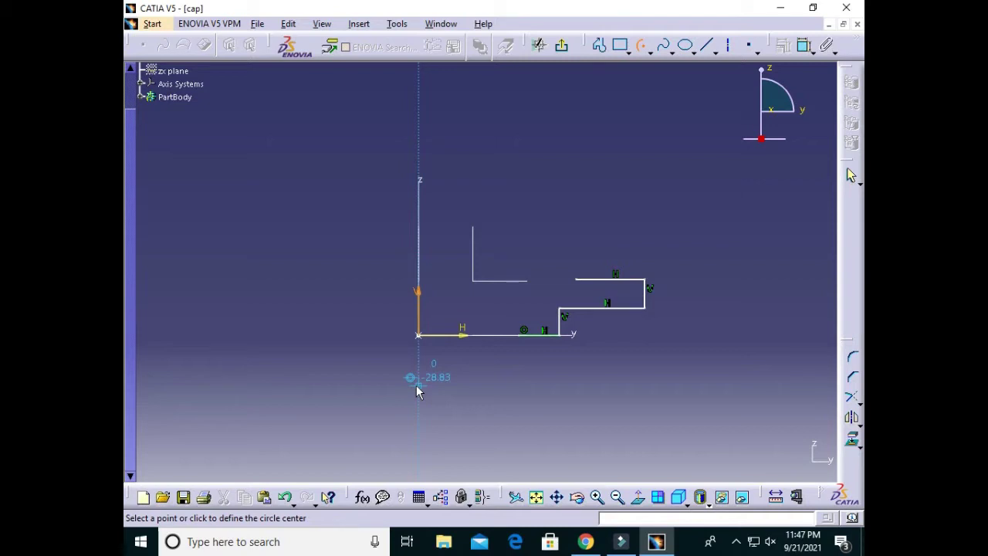
{"action": "left_click", "coordinate": [416, 385]}
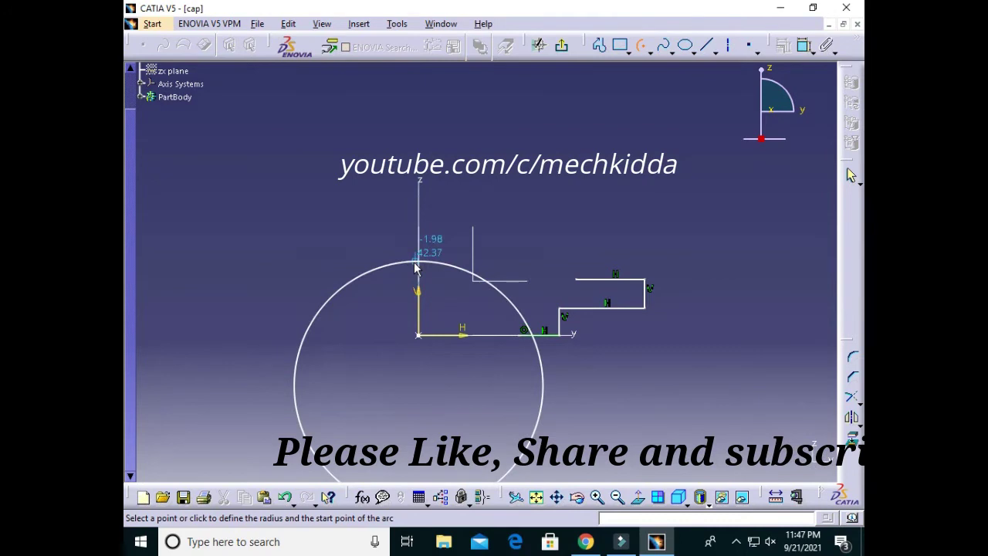
{"action": "left_click", "coordinate": [521, 337]}
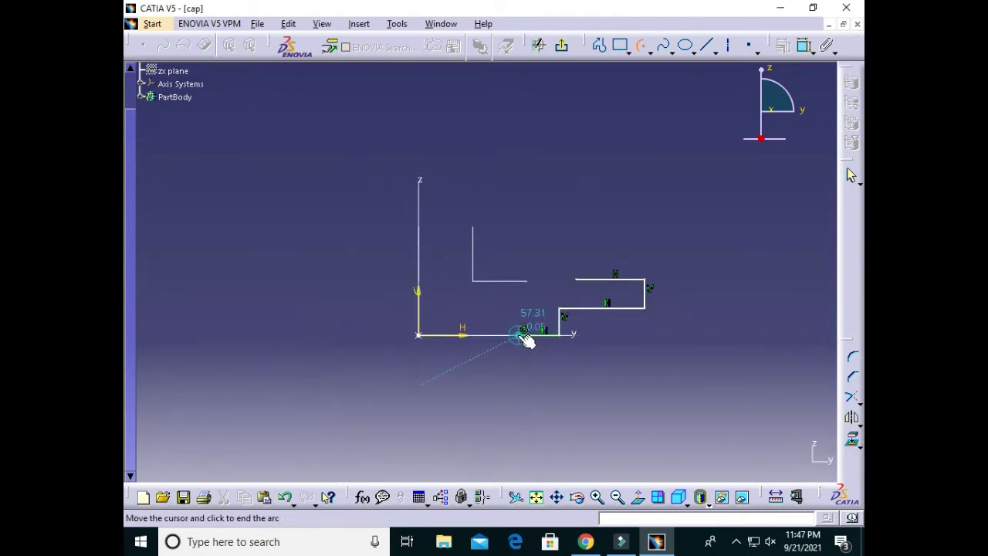
{"action": "left_click", "coordinate": [429, 266]}
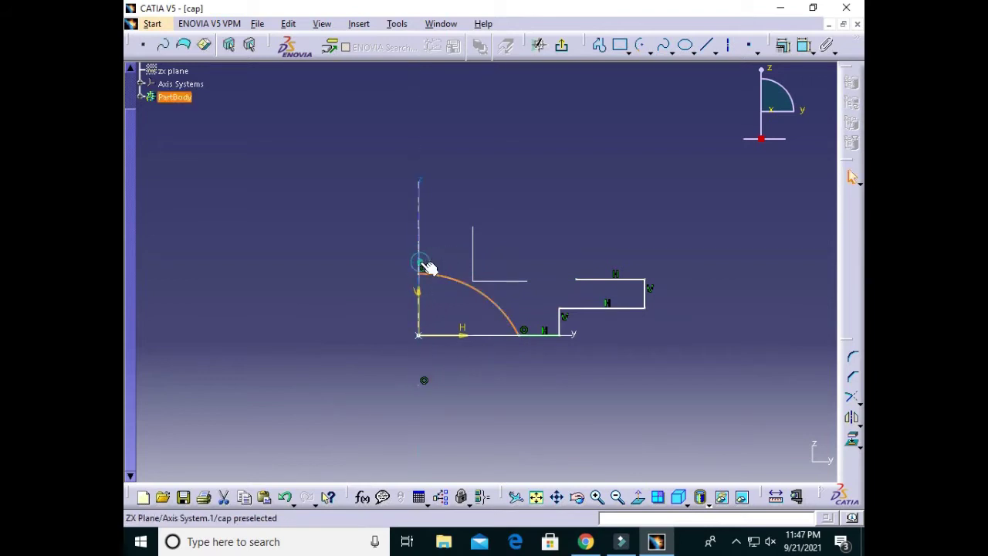
{"action": "left_click", "coordinate": [639, 45]}
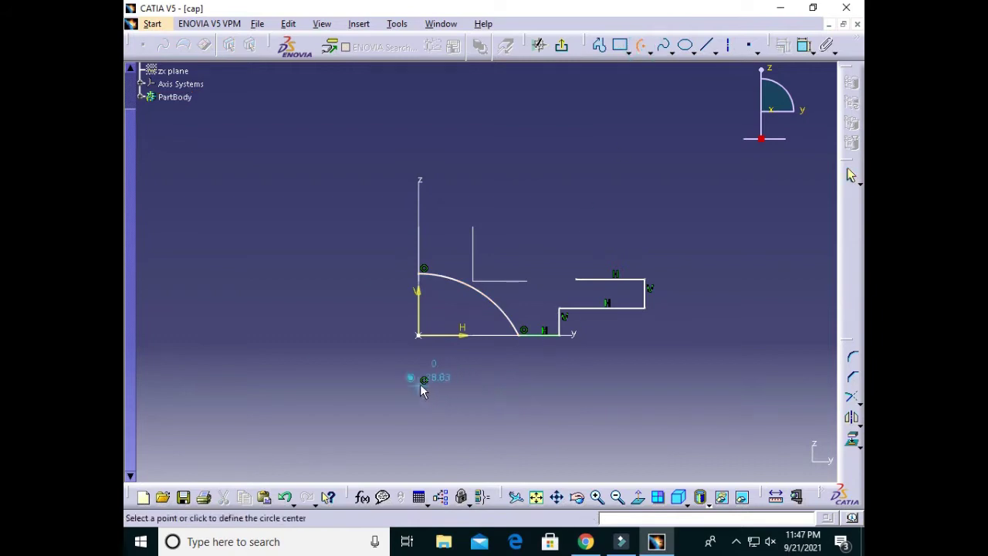
{"action": "left_click", "coordinate": [424, 381]}
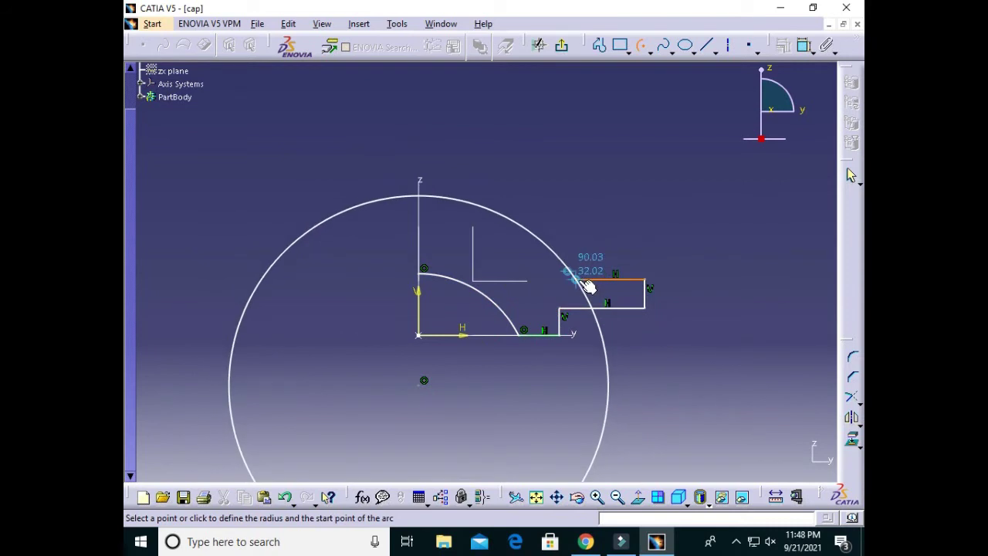
{"action": "left_click", "coordinate": [584, 283]}
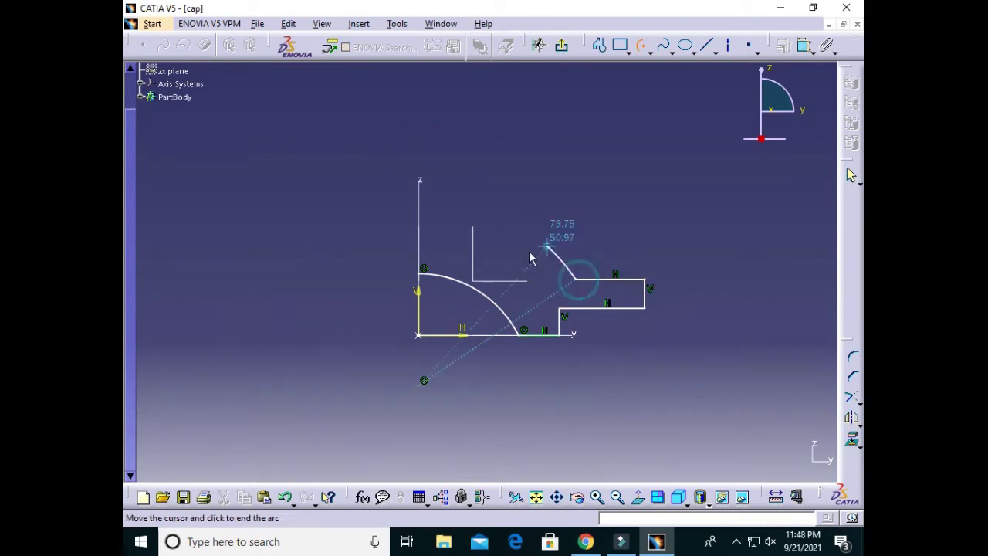
{"action": "left_click", "coordinate": [427, 233]}
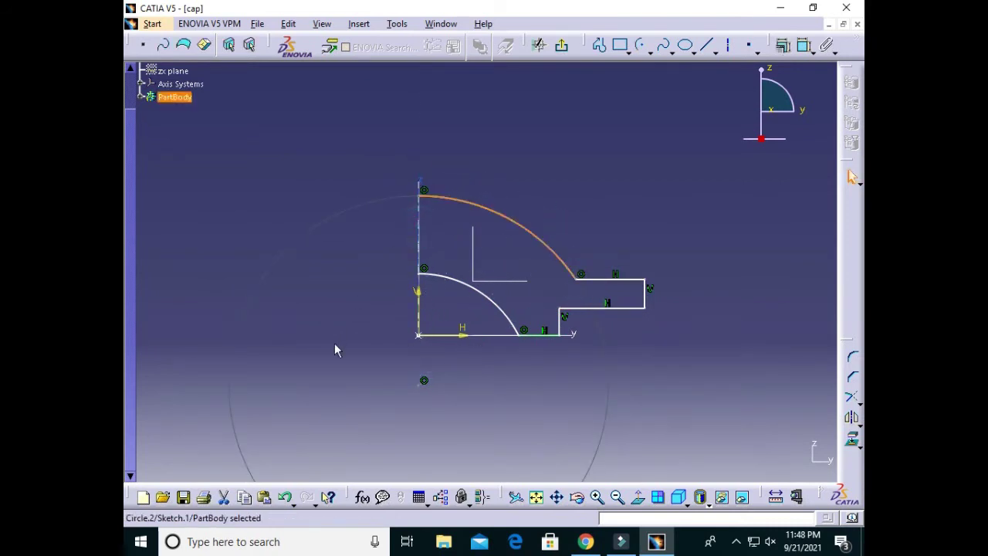
{"action": "left_click", "coordinate": [330, 191]}
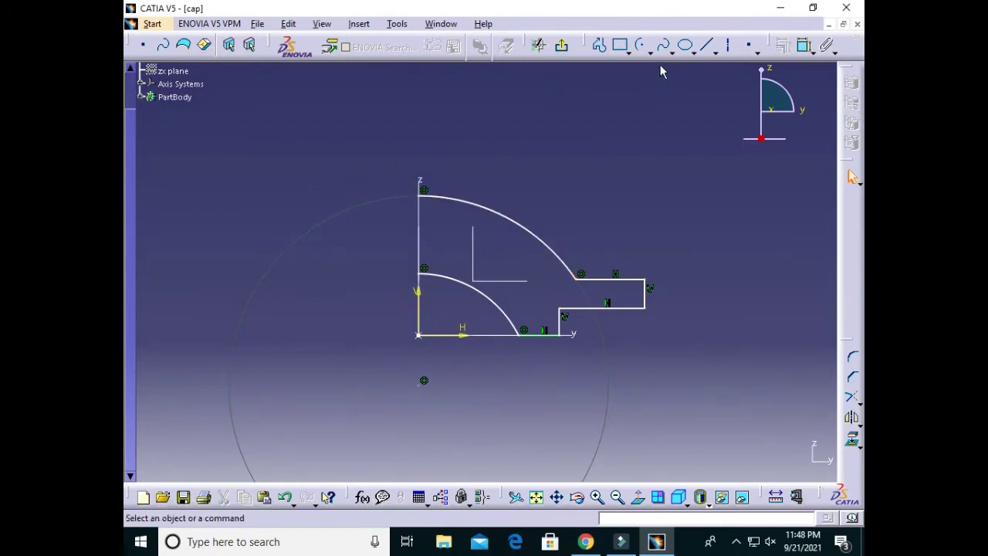
Dimension the arc radii (108.664, 64.134) and step lines (23.209, 15.463, 16.557).
{"action": "left_click", "coordinate": [801, 46]}
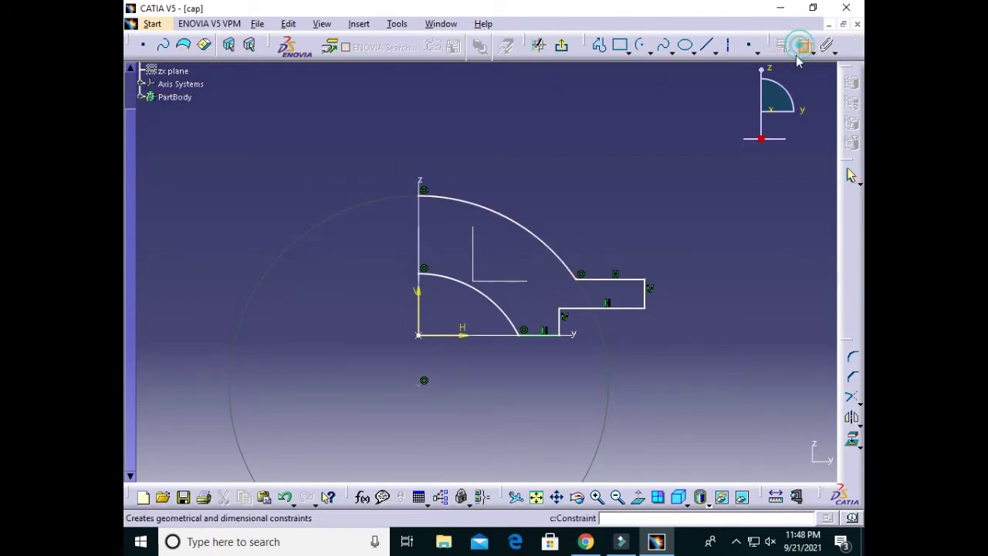
{"action": "left_click", "coordinate": [502, 303]}
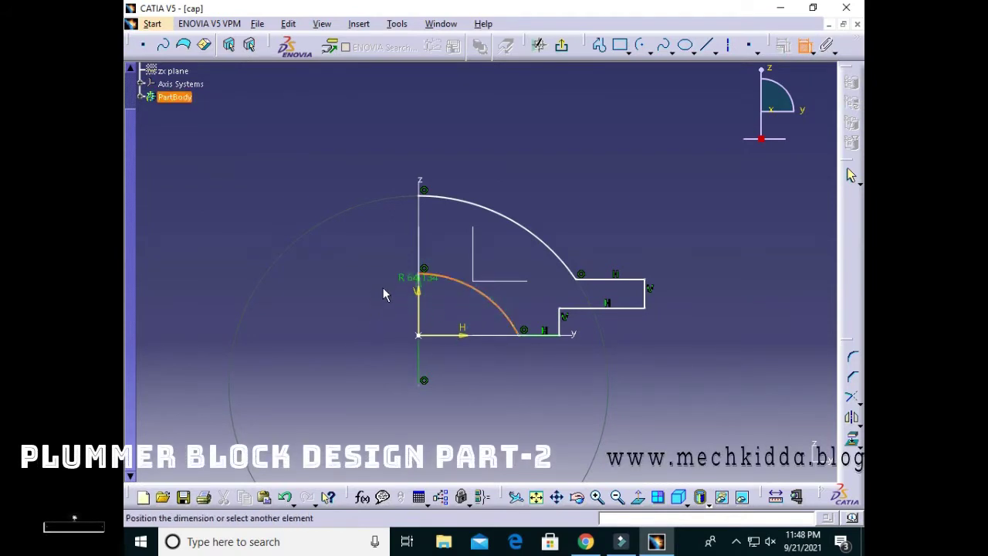
{"action": "left_click", "coordinate": [454, 307]}
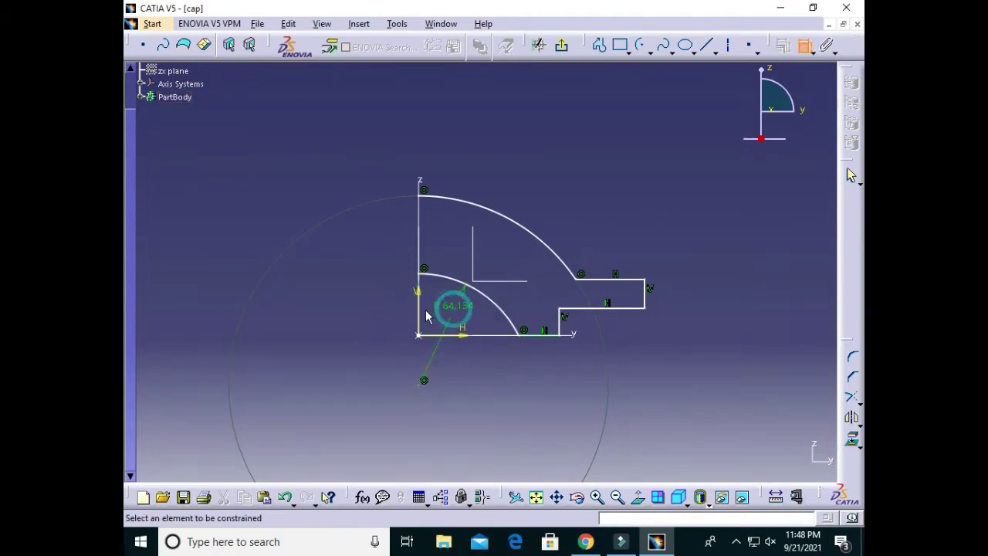
{"action": "left_click", "coordinate": [511, 228]}
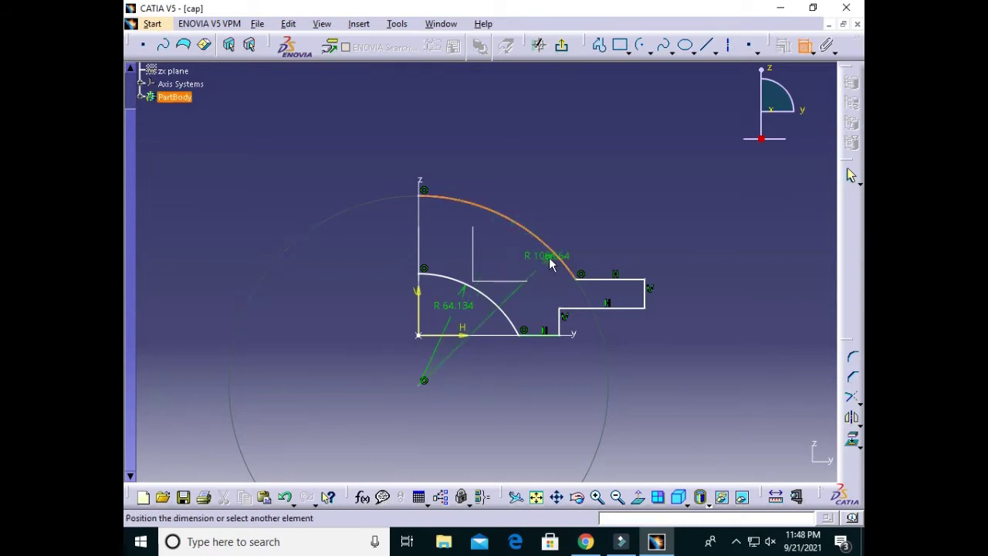
{"action": "left_click", "coordinate": [531, 266]}
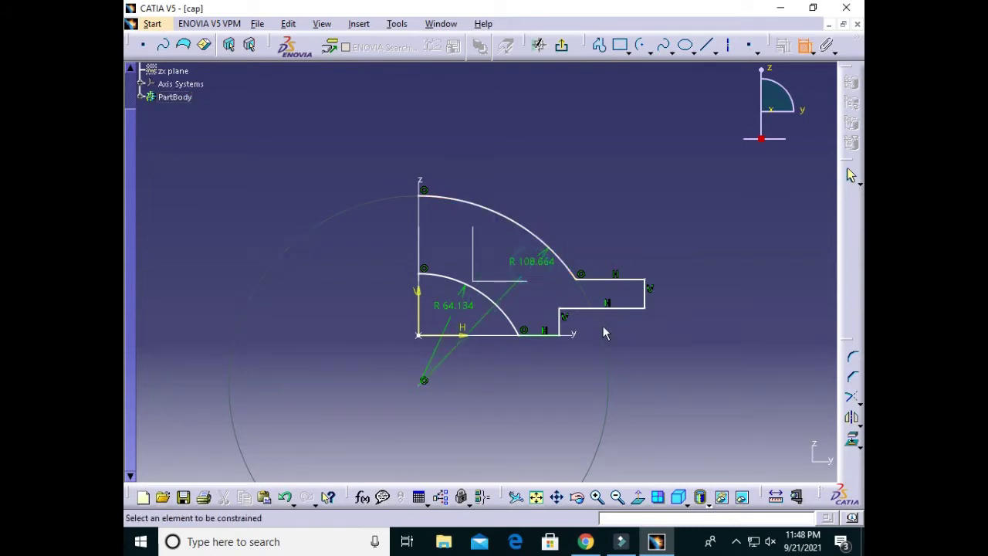
{"action": "left_click", "coordinate": [544, 337]}
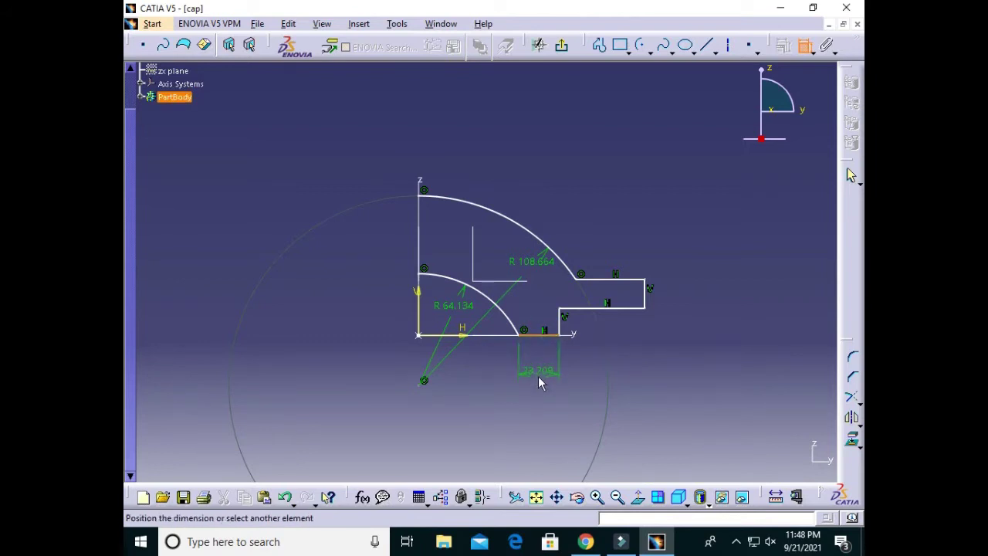
{"action": "left_click", "coordinate": [539, 382]}
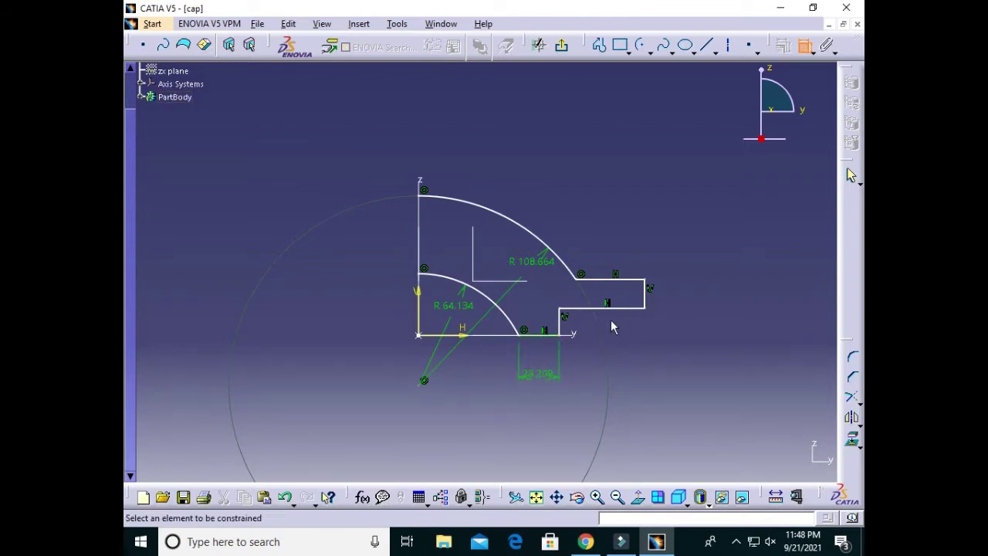
{"action": "left_click", "coordinate": [560, 324]}
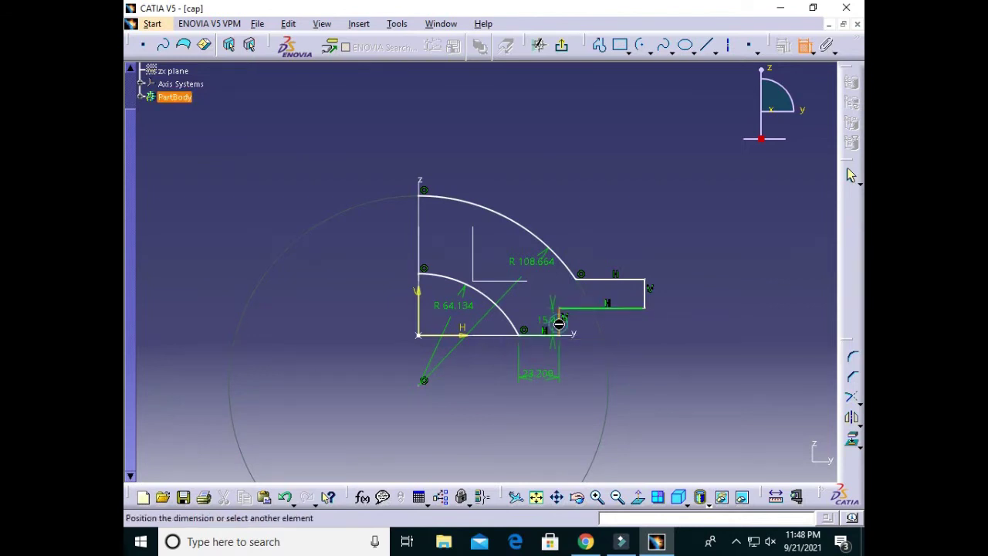
{"action": "left_click", "coordinate": [689, 328]}
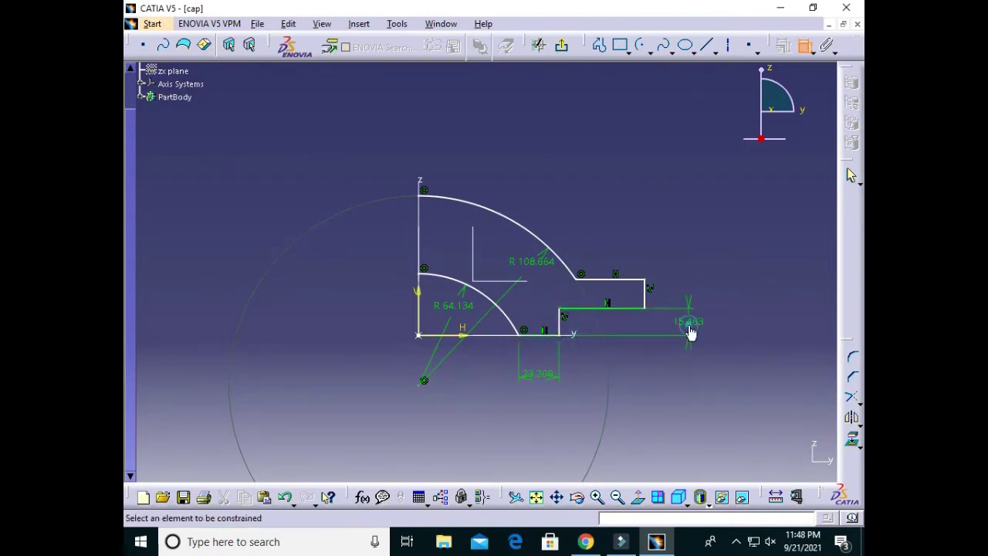
{"action": "left_click", "coordinate": [647, 294]}
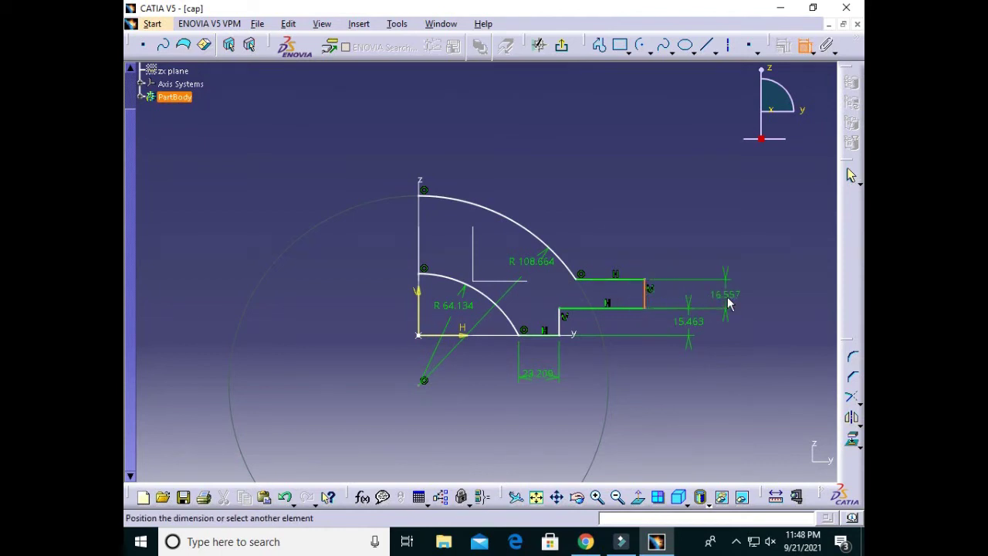
{"action": "left_click", "coordinate": [728, 304]}
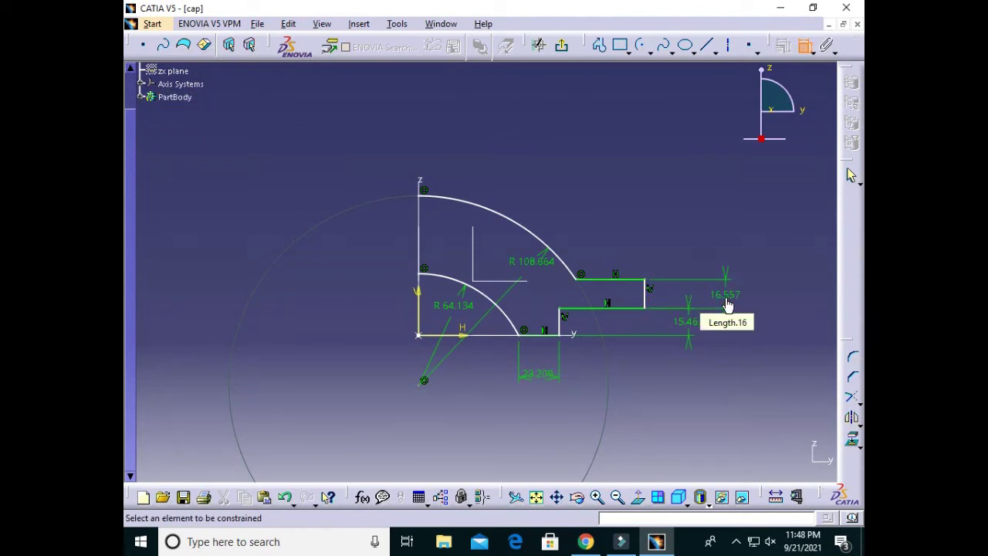
Add offset dimensions from the vertical axis to the inner and outer vertical edges (80.498, 129.402).
{"action": "left_click", "coordinate": [561, 325]}
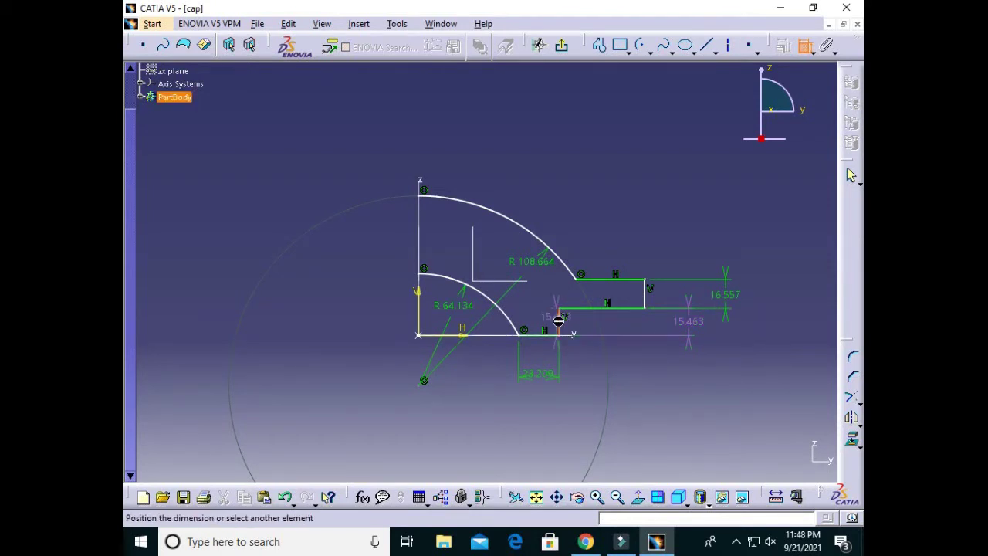
{"action": "left_click", "coordinate": [425, 302]}
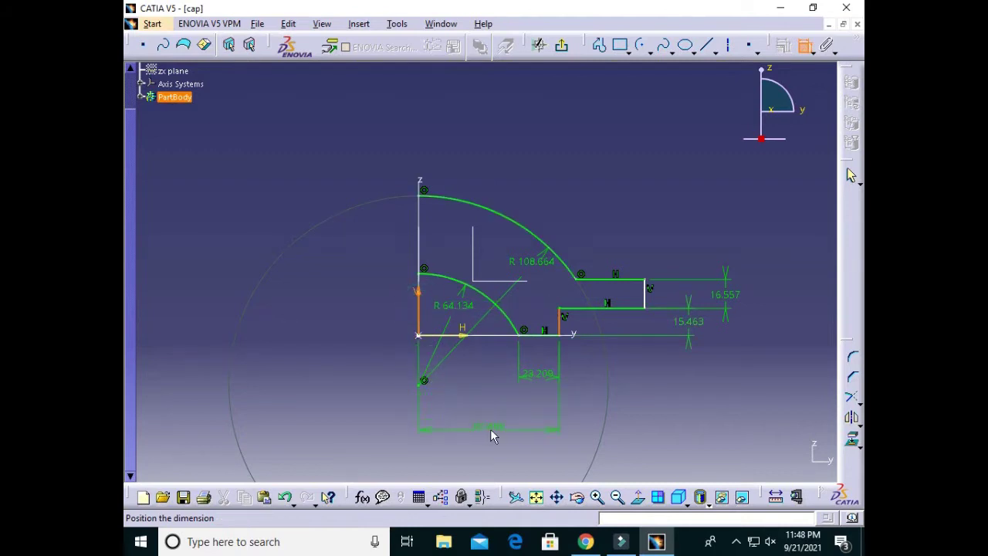
{"action": "left_click", "coordinate": [490, 428]}
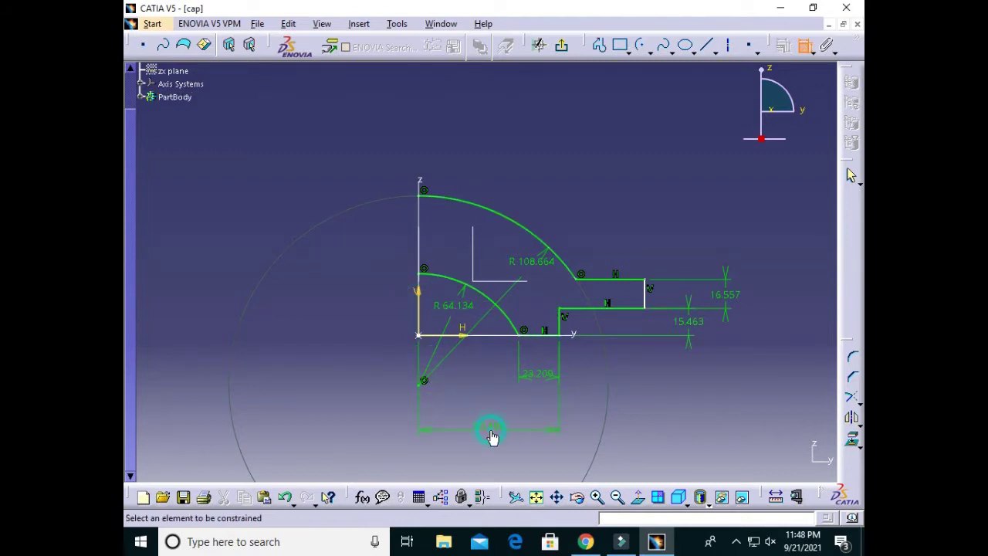
{"action": "left_click", "coordinate": [646, 296]}
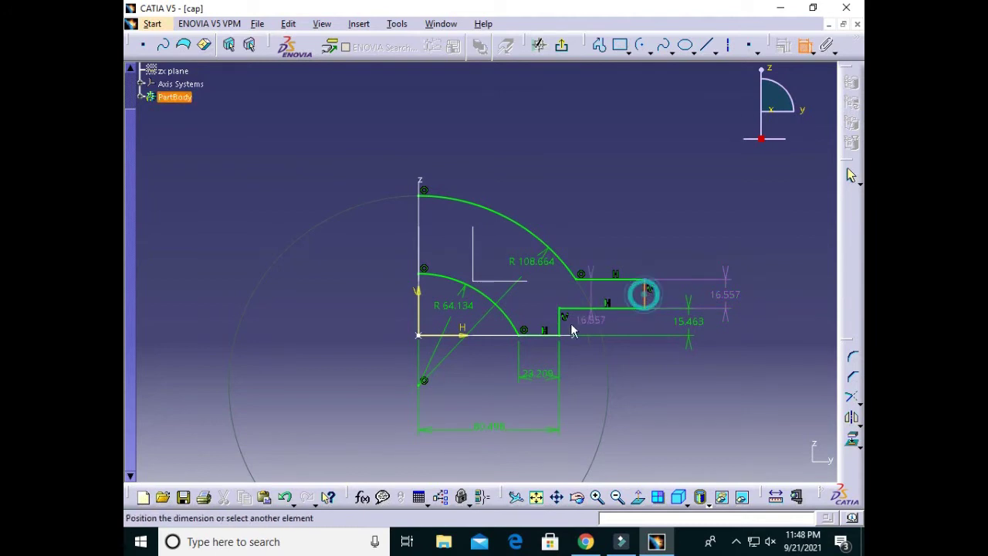
{"action": "left_click", "coordinate": [429, 273]}
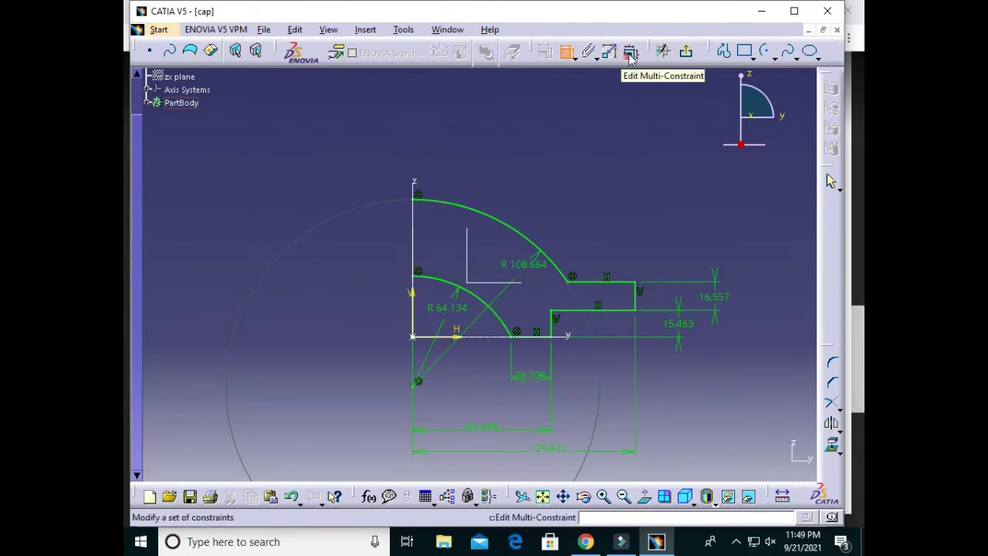
In Edit Multi-Constraint, set Offset.20 to 108/2 (54 mm) and Offset.18 to 56/2 (28 mm).
{"action": "left_click", "coordinate": [629, 54]}
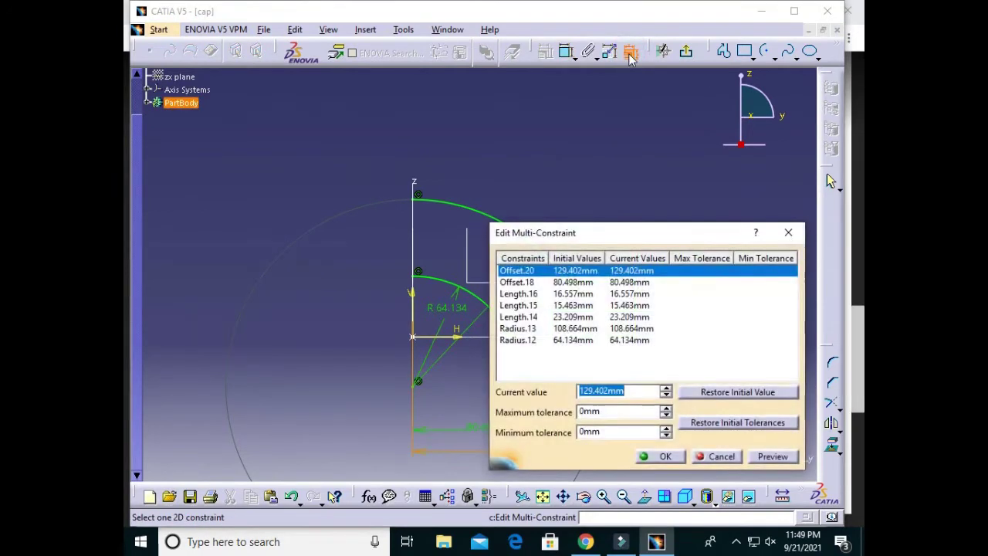
{"action": "middle_click_drag", "start_coordinate": [520, 176], "coordinate": [285, 130]}
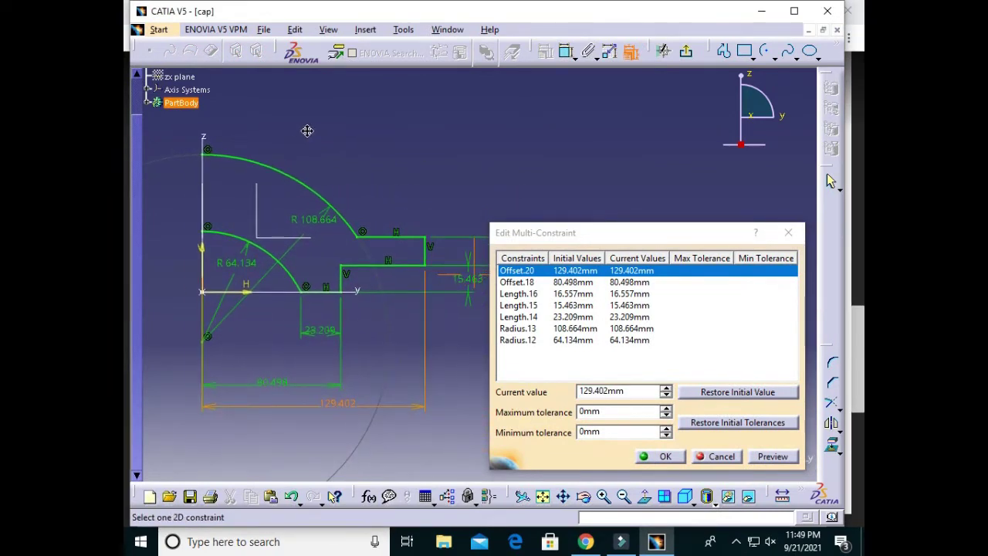
{"action": "middle_click_drag", "start_coordinate": [285, 131], "coordinate": [283, 130]}
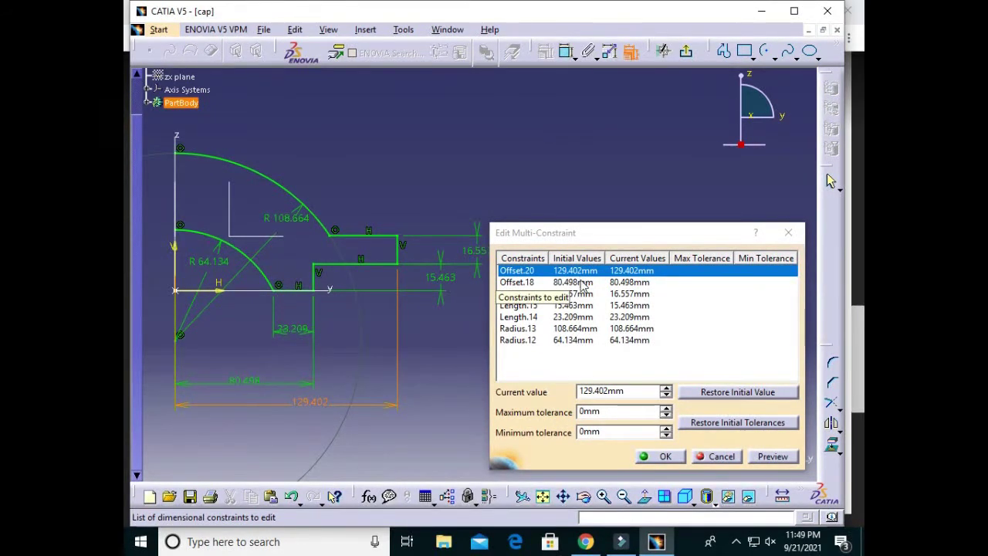
{"action": "double_click", "coordinate": [624, 390]}
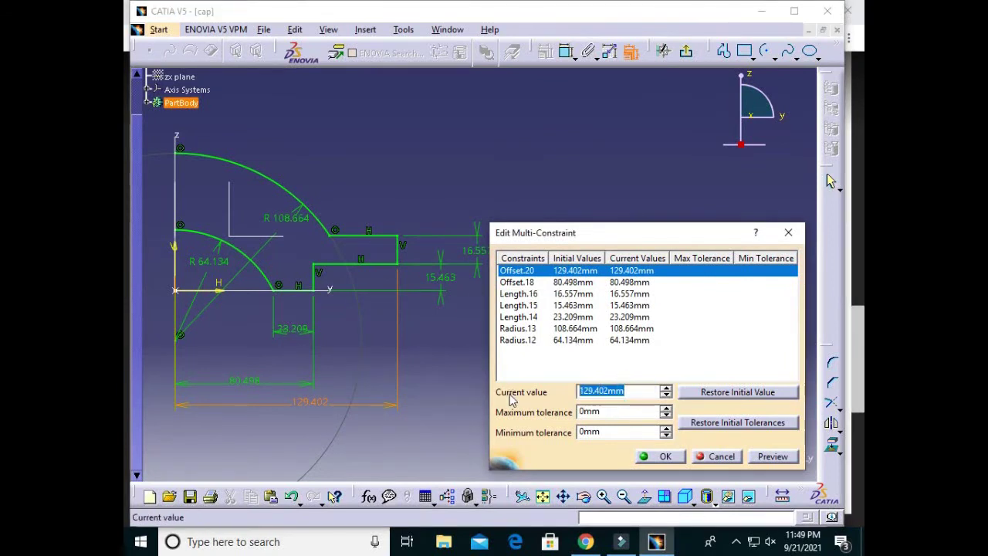
{"action": "type", "text": "108/2"}
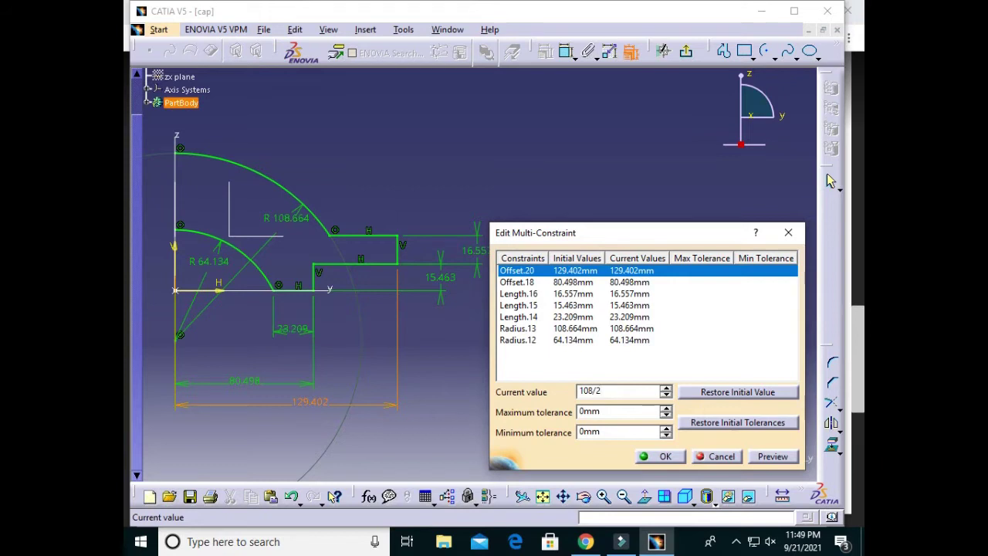
{"action": "left_click", "coordinate": [568, 283]}
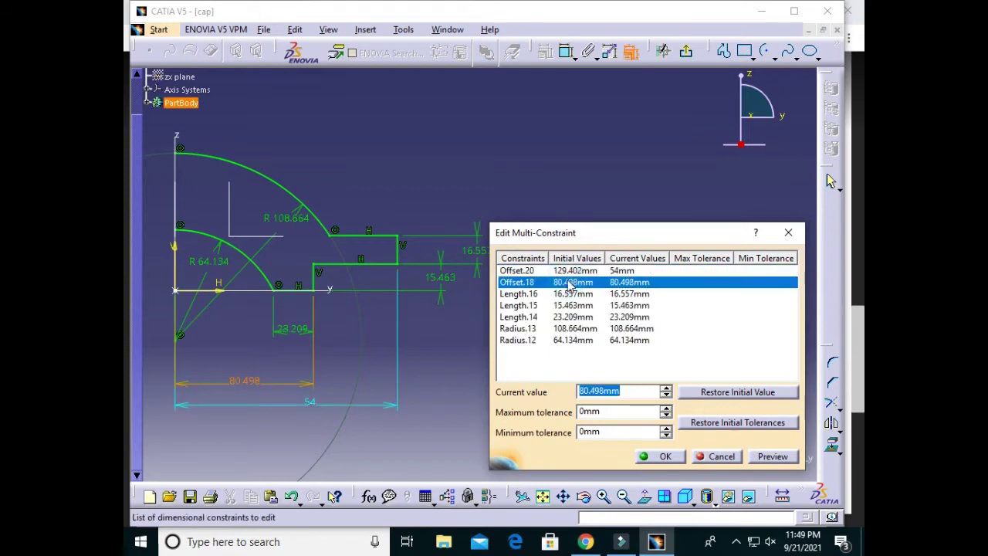
{"action": "type", "text": "56"}
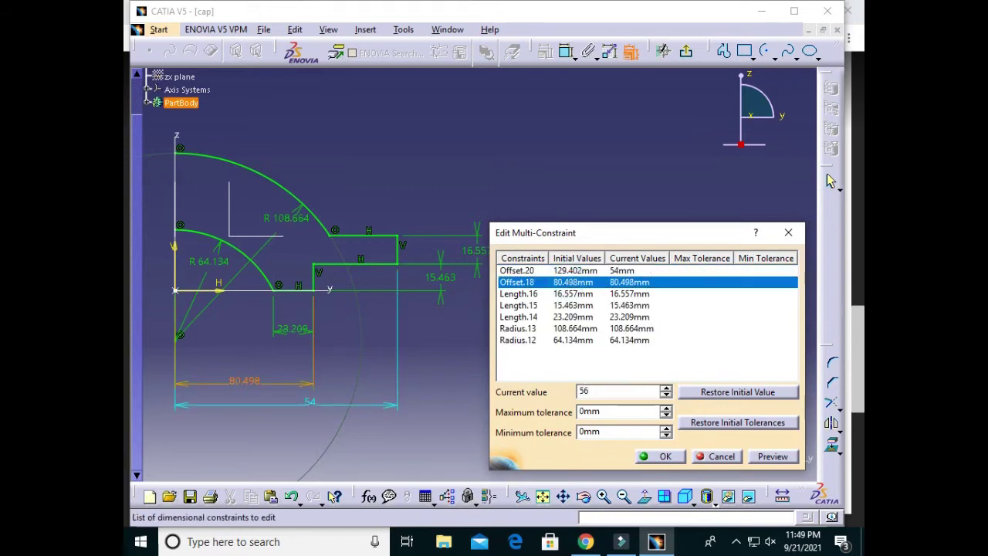
{"action": "type", "text": "/2"}
{"action": "left_click", "coordinate": [579, 294]}
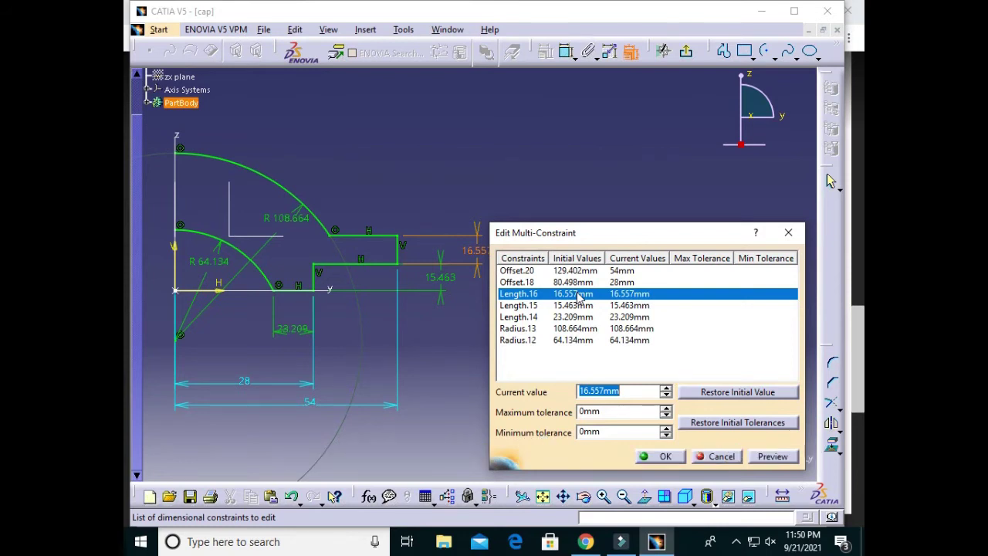
Set lengths to 12, 16 and 5 mm and radii to 48 and 24 mm, then preview and accept.
{"action": "type", "text": "12"}
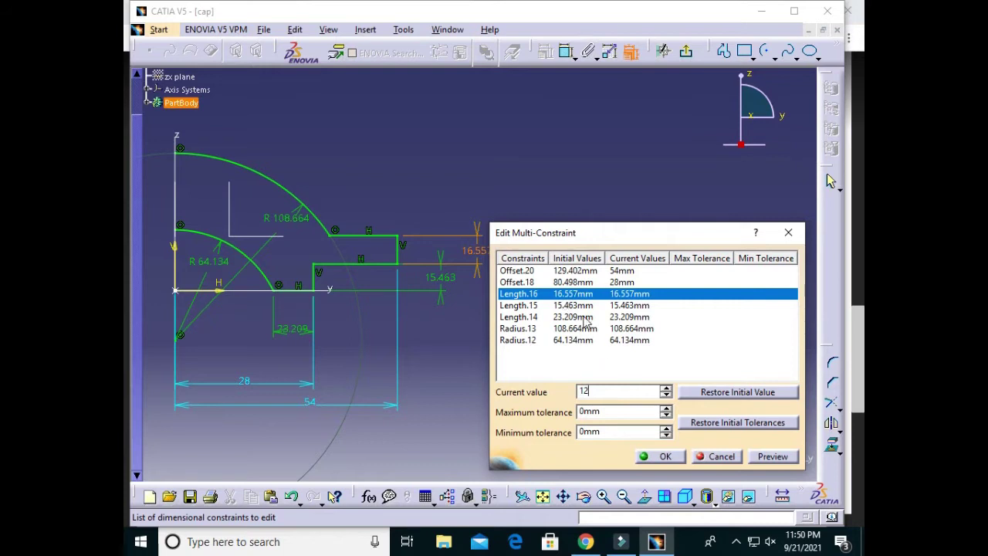
{"action": "left_click", "coordinate": [587, 307]}
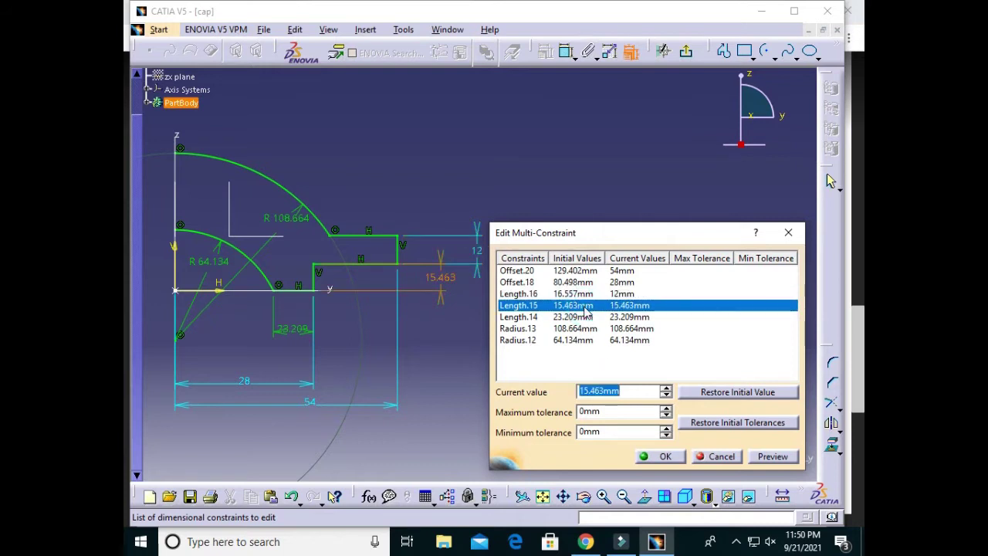
{"action": "type", "text": "16"}
{"action": "left_click", "coordinate": [558, 318]}
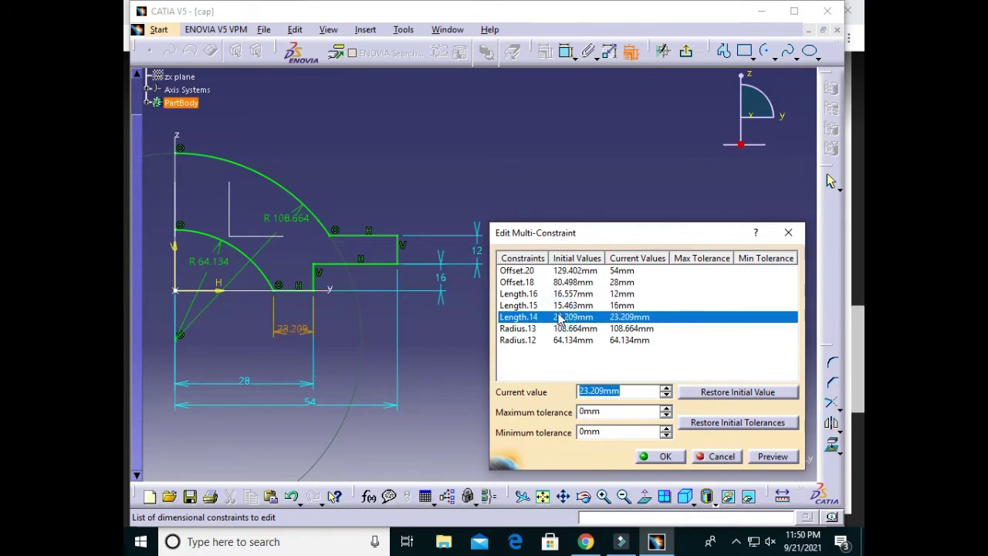
{"action": "type", "text": "5"}
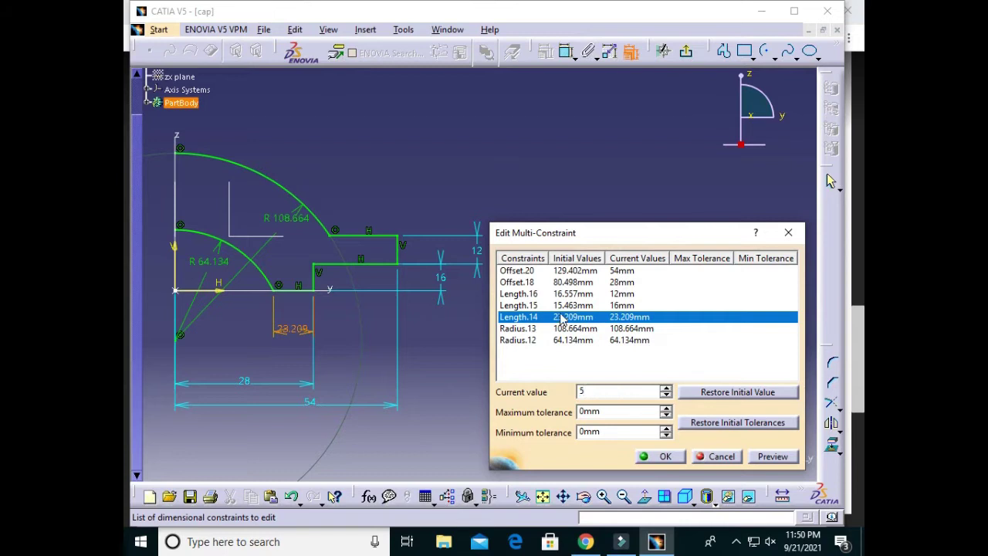
{"action": "left_click", "coordinate": [560, 329]}
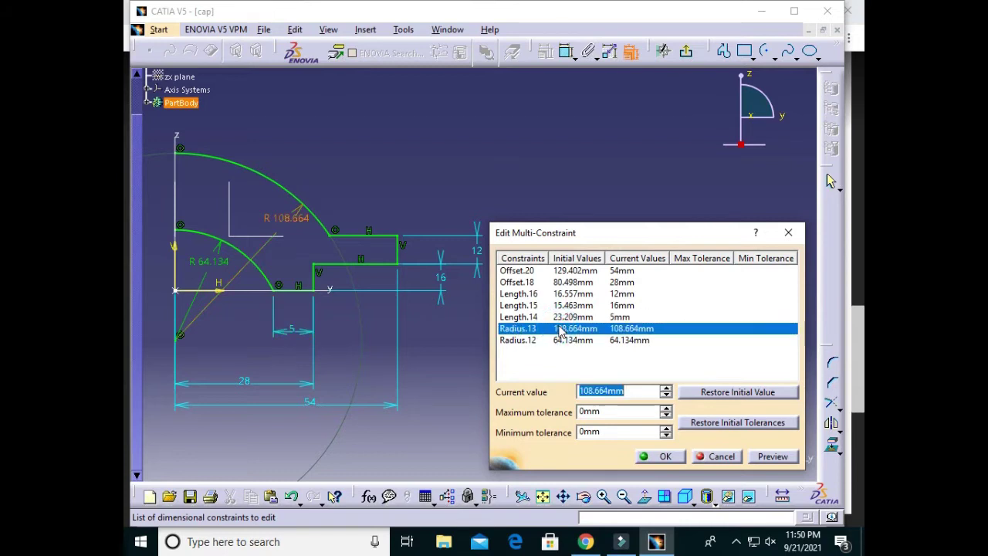
{"action": "type", "text": "48"}
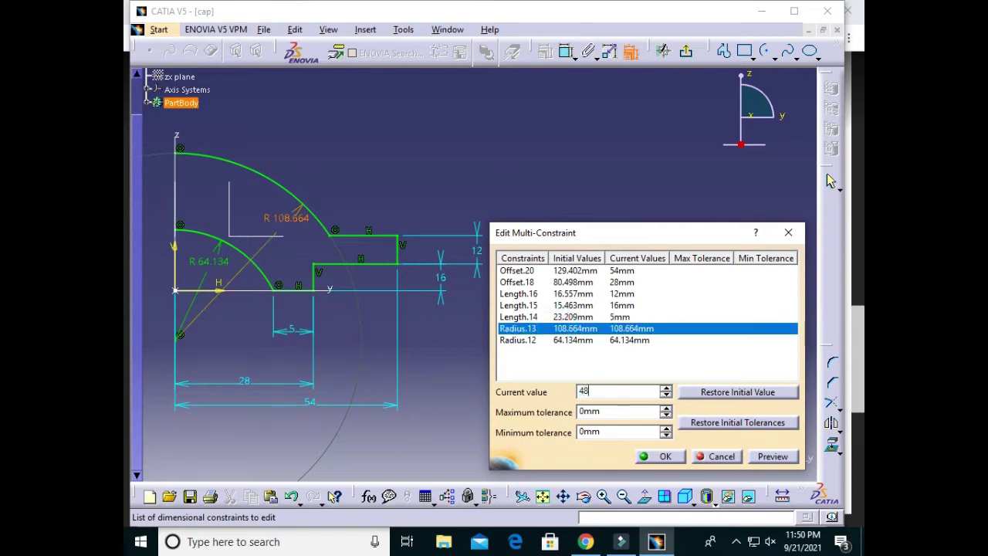
{"action": "left_click", "coordinate": [572, 340]}
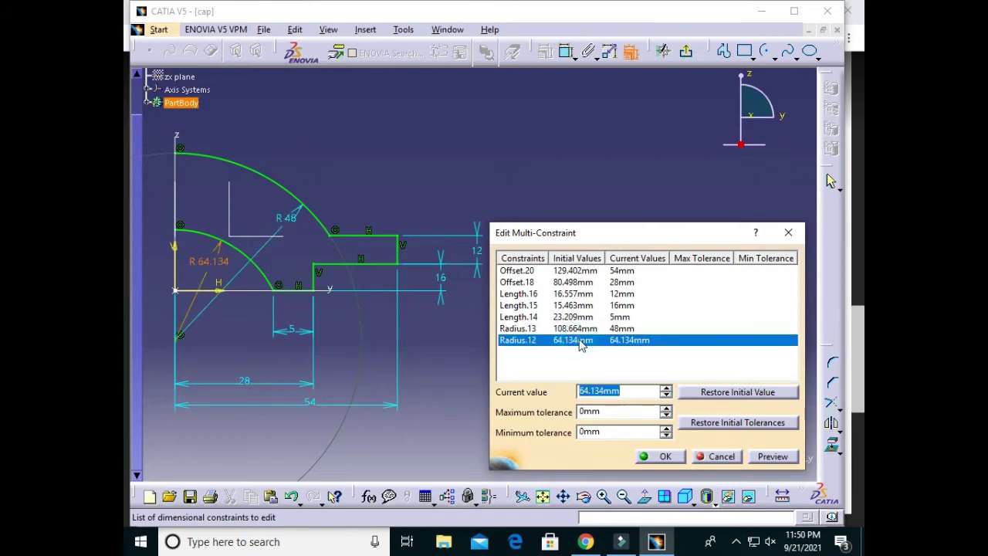
{"action": "type", "text": "24"}
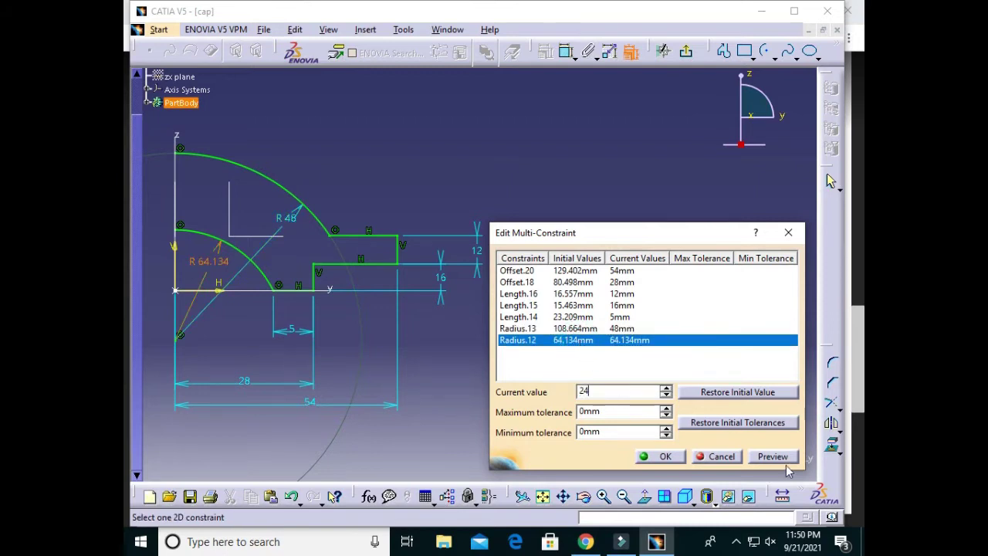
{"action": "left_click", "coordinate": [773, 456]}
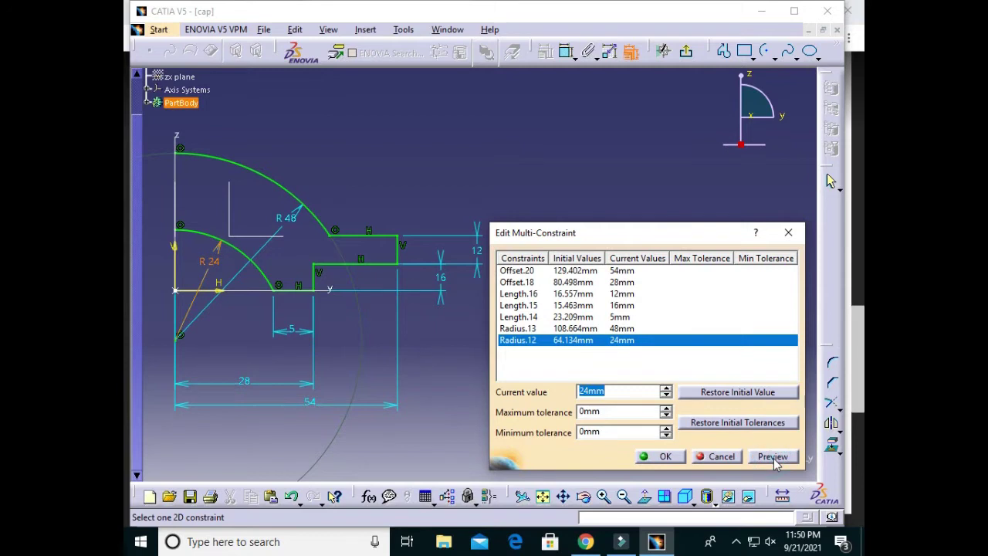
{"action": "left_click", "coordinate": [665, 456]}
{"action": "mouse_move", "coordinate": [425, 276]}
{"action": "middle_mouse_down"}
{"action": "mouse_move", "coordinate": [706, 198]}
{"action": "mouse_move", "coordinate": [716, 182]}
{"action": "middle_mouse_up"}
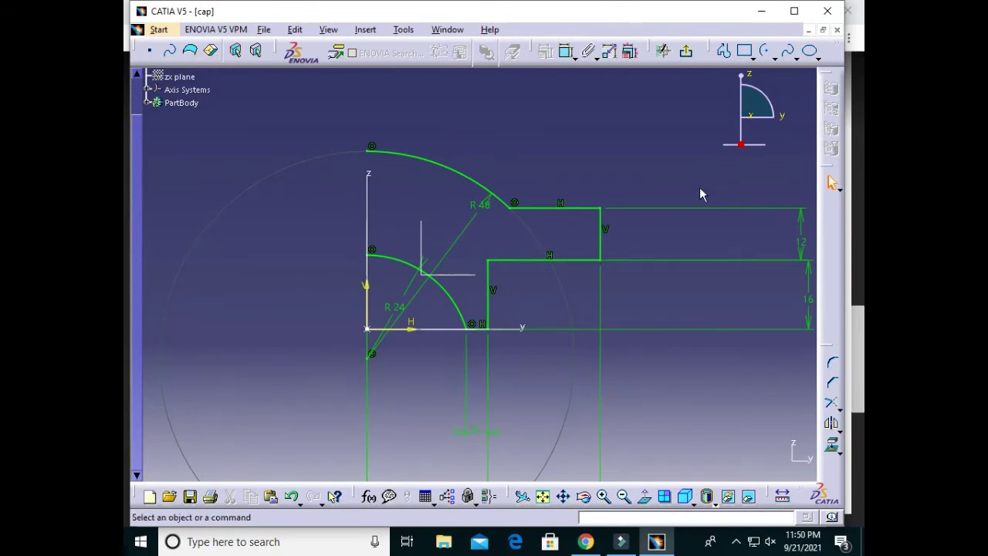
Window-select all profile elements and mirror them about the vertical V axis.
{"action": "left_click", "coordinate": [832, 426]}
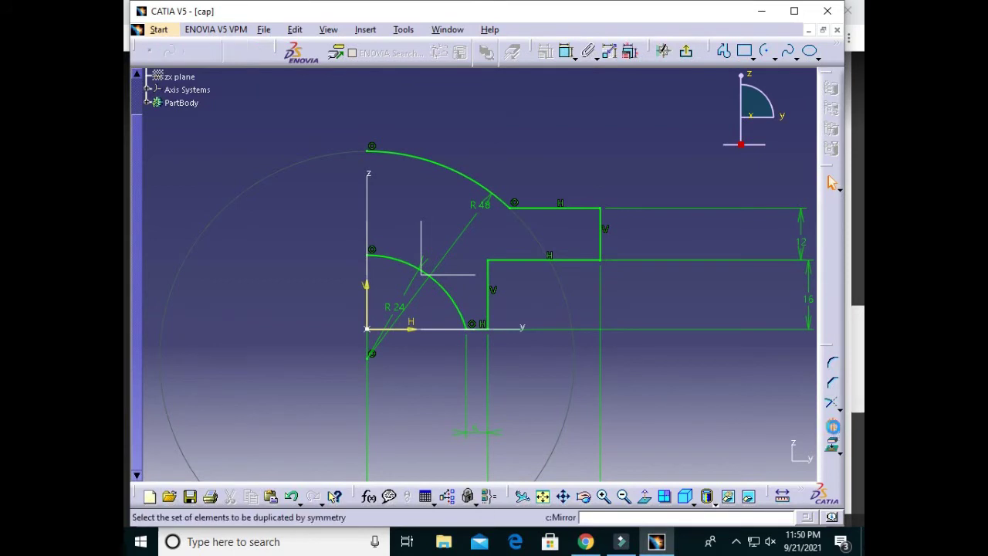
{"action": "left_click", "coordinate": [149, 104]}
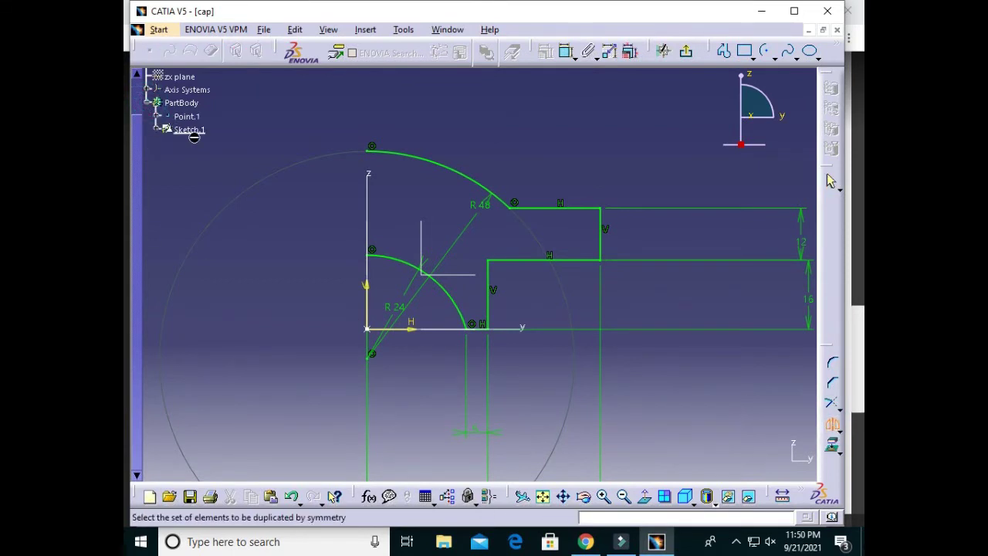
{"action": "left_click", "coordinate": [674, 208]}
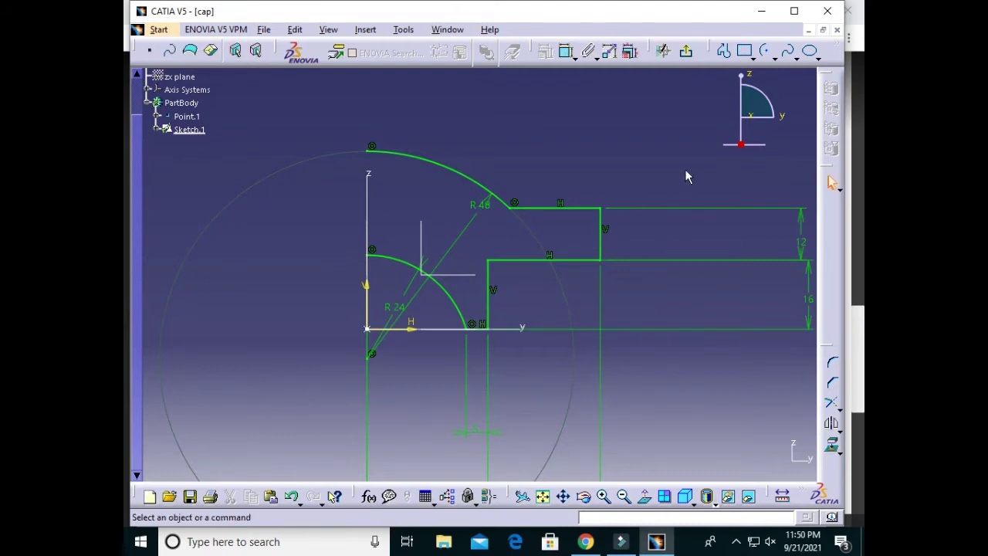
{"action": "left_click", "coordinate": [189, 129]}
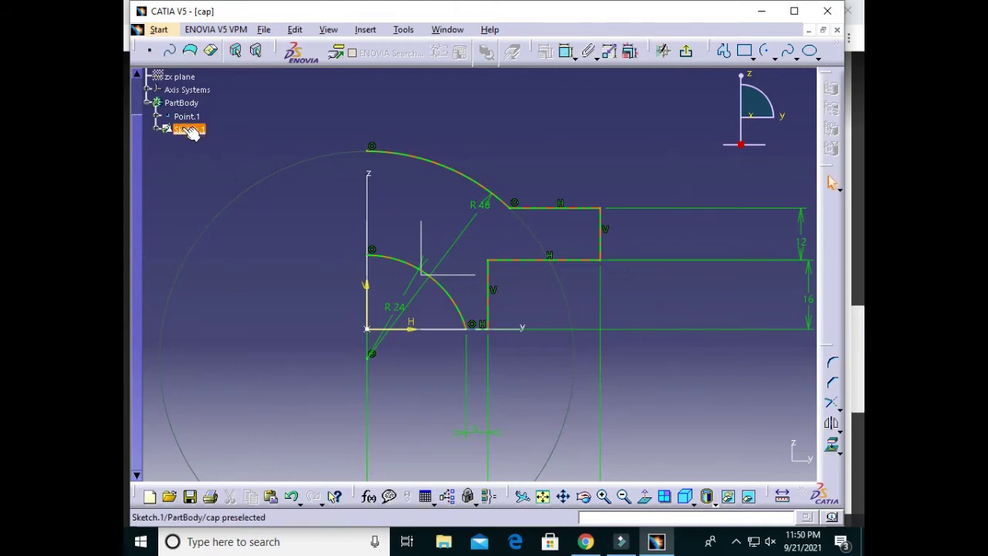
{"action": "left_click", "coordinate": [832, 424]}
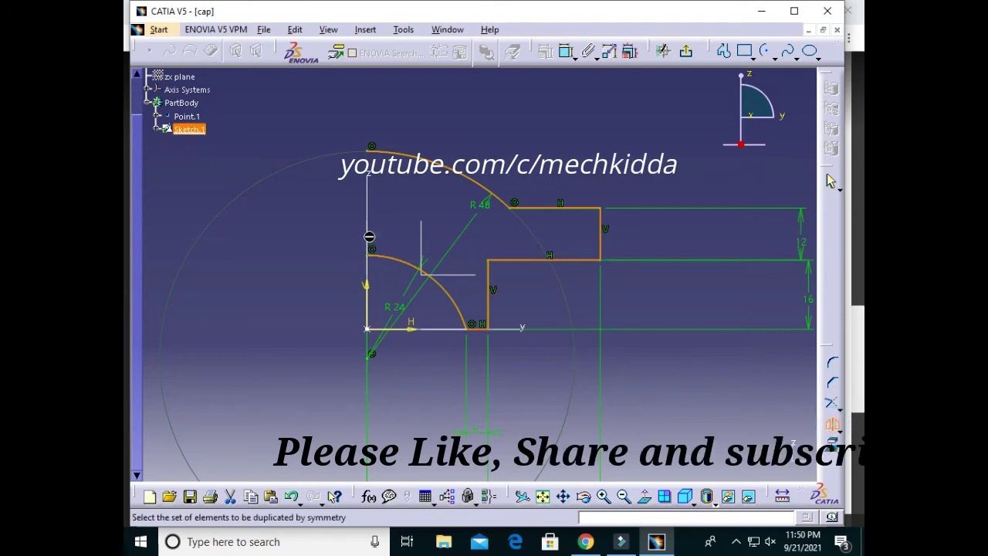
{"action": "key", "text": "Escape"}
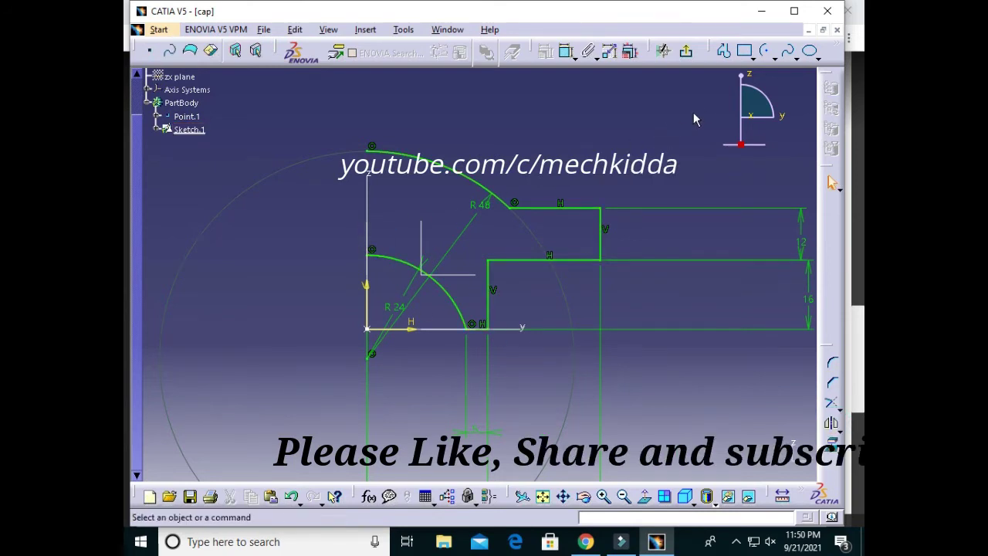
{"action": "left_click_drag", "start_coordinate": [705, 104], "coordinate": [284, 407]}
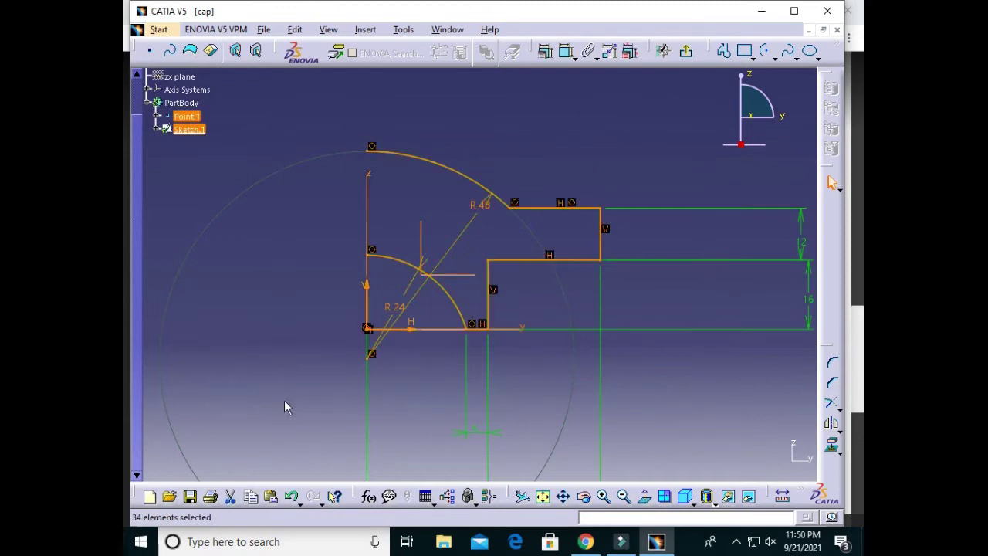
{"action": "left_click", "coordinate": [831, 423]}
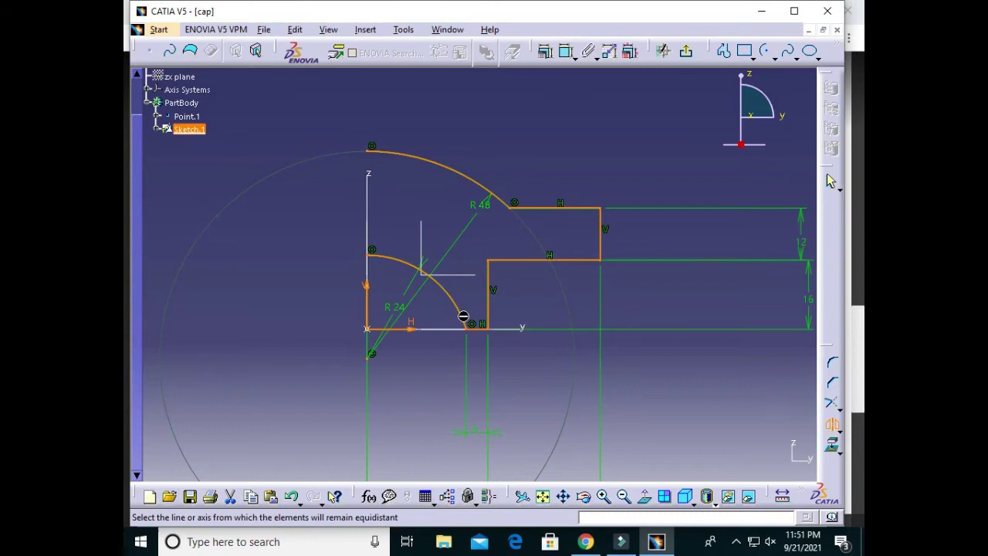
{"action": "left_click", "coordinate": [368, 225]}
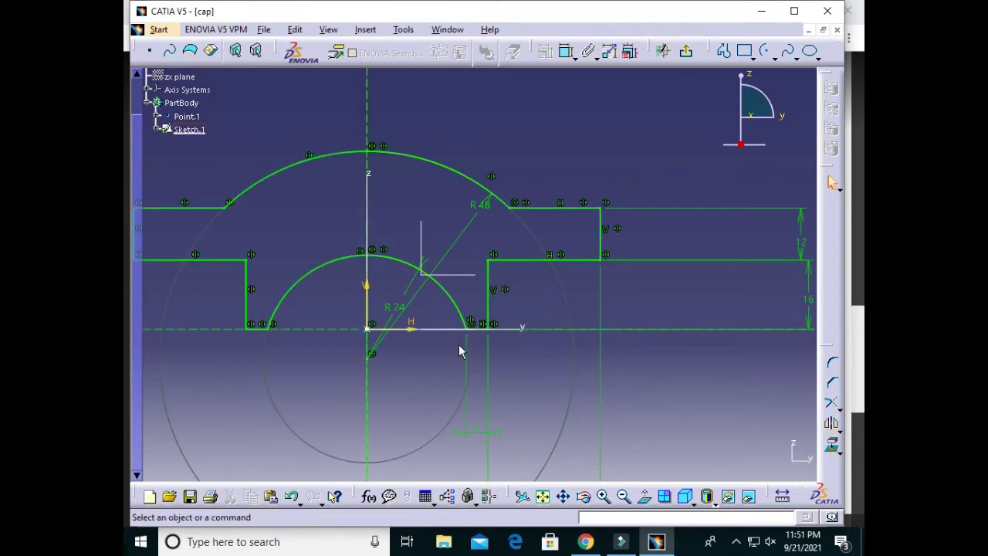
{"action": "mouse_move", "coordinate": [520, 183]}
{"action": "middle_mouse_down"}
{"action": "mouse_move", "coordinate": [606, 169]}
{"action": "mouse_move", "coordinate": [611, 192]}
{"action": "mouse_move", "coordinate": [633, 159]}
{"action": "mouse_move", "coordinate": [631, 189]}
{"action": "middle_mouse_up"}
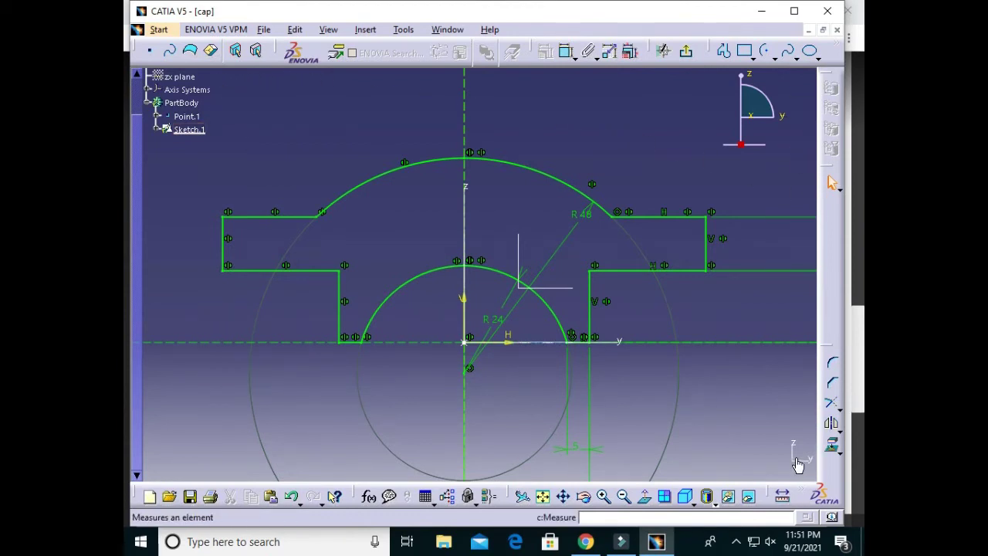
Exit the sketcher, rearrange the toolbars and start a Pad on Sketch.1.
{"action": "left_click", "coordinate": [685, 52]}
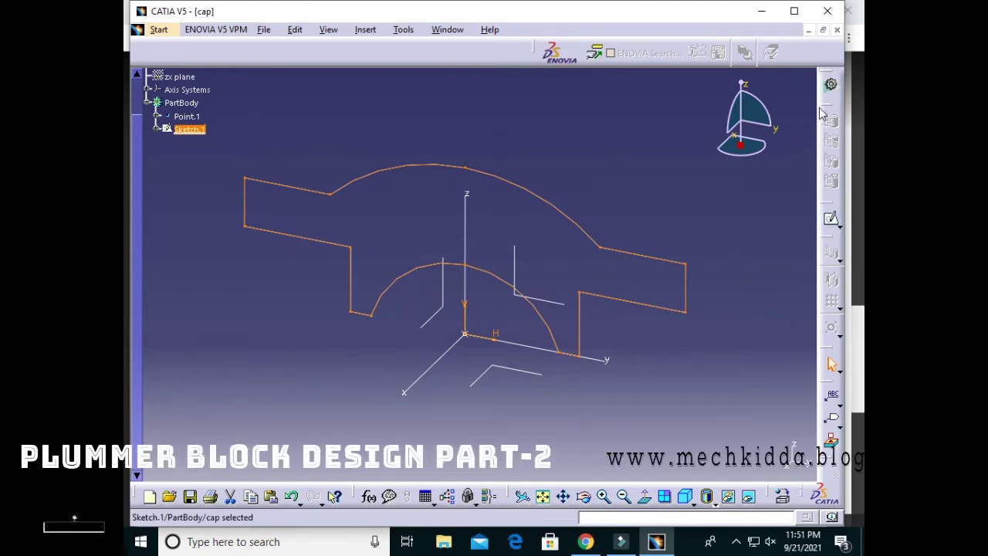
{"action": "left_click_drag", "start_coordinate": [824, 105], "coordinate": [695, 111]}
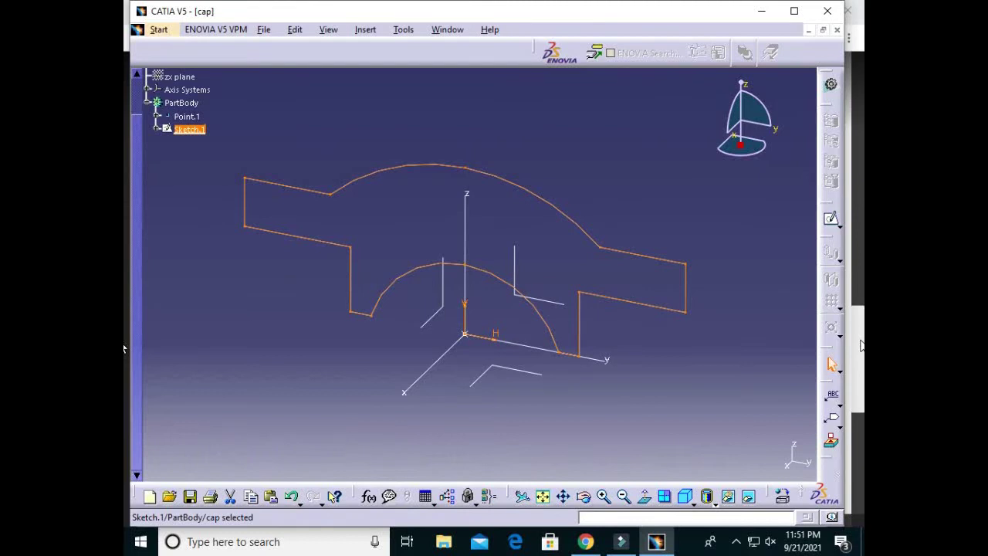
{"action": "mouse_move", "coordinate": [827, 421]}
{"action": "left_mouse_down"}
{"action": "mouse_move", "coordinate": [433, 90]}
{"action": "mouse_move", "coordinate": [341, 53]}
{"action": "left_mouse_up"}
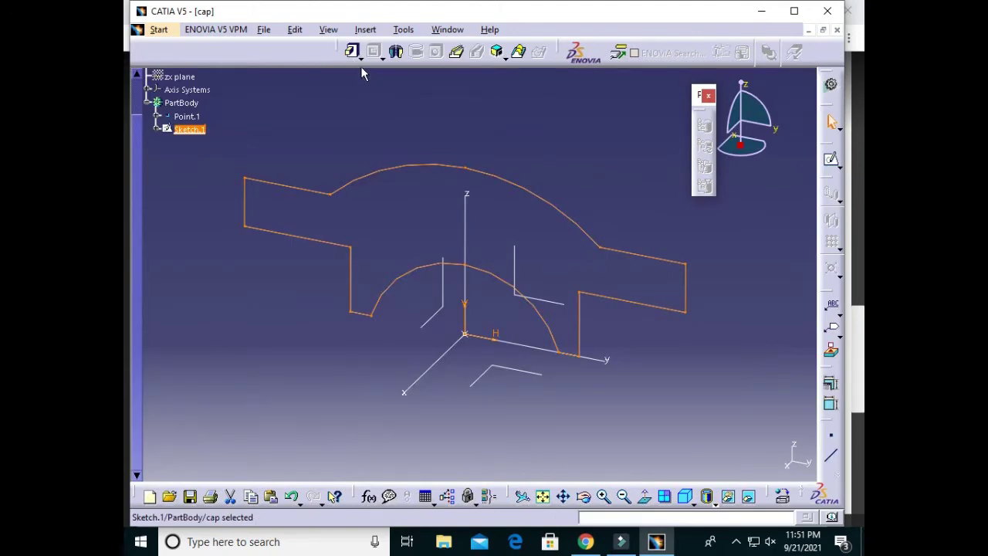
{"action": "left_click", "coordinate": [352, 51]}
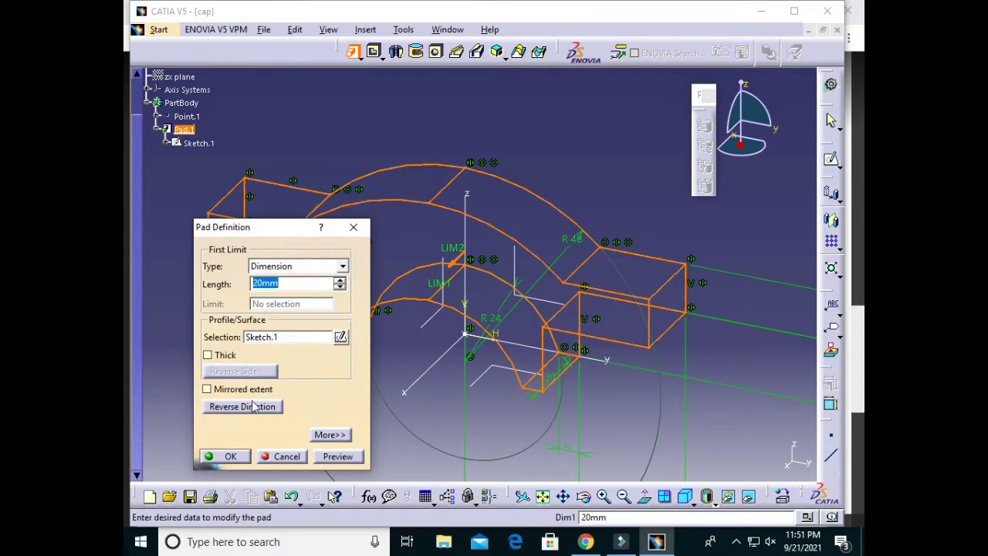
Create Pad.1 with Mirrored extent and a length of 46/2 mm.
{"action": "left_click", "coordinate": [225, 392]}
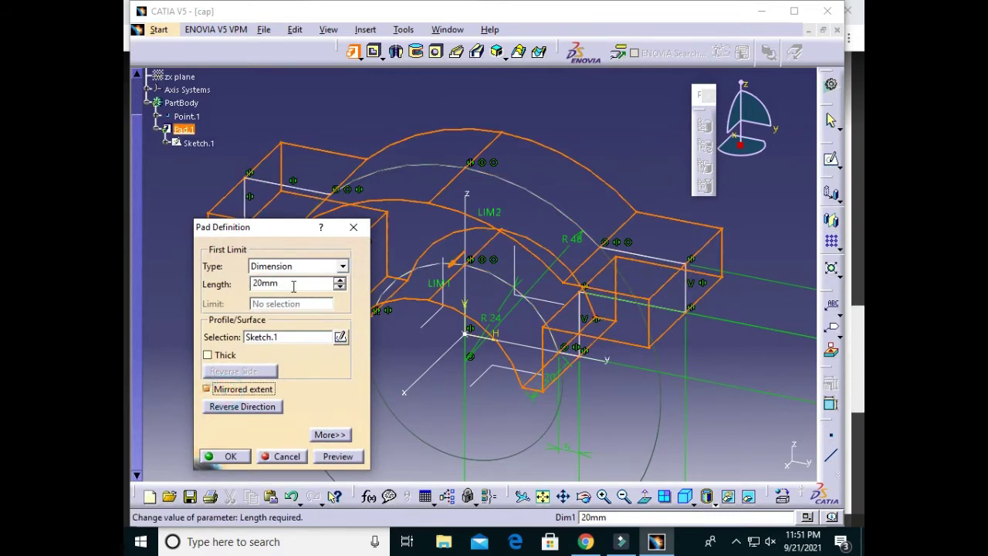
{"action": "double_click", "coordinate": [291, 284]}
{"action": "type", "text": "46/2"}
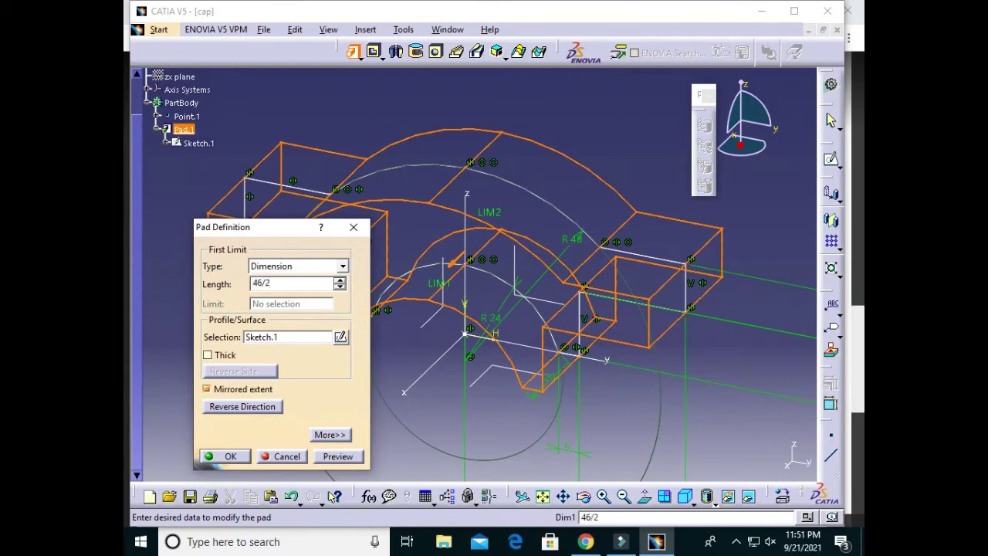
{"action": "left_click", "coordinate": [233, 457]}
{"action": "left_click", "coordinate": [525, 426]}
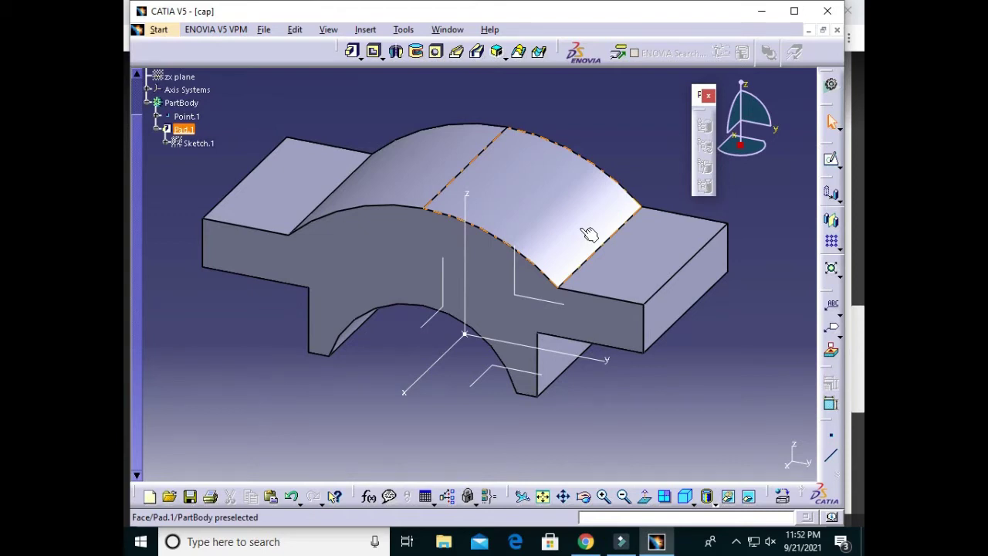
Place a hole on the right flange face with 12mm diameter and Up To Next extension.
{"action": "left_click", "coordinate": [436, 52]}
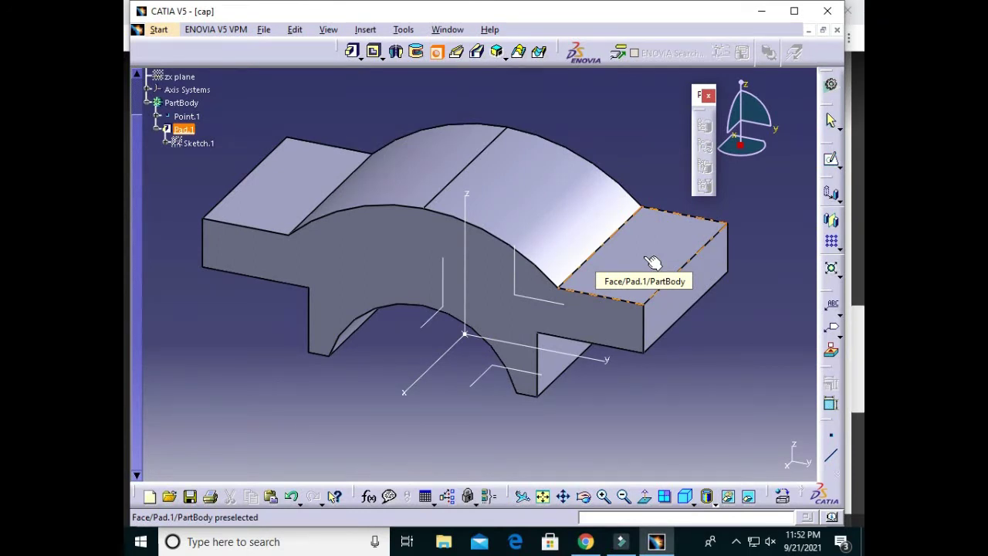
{"action": "left_click", "coordinate": [652, 262]}
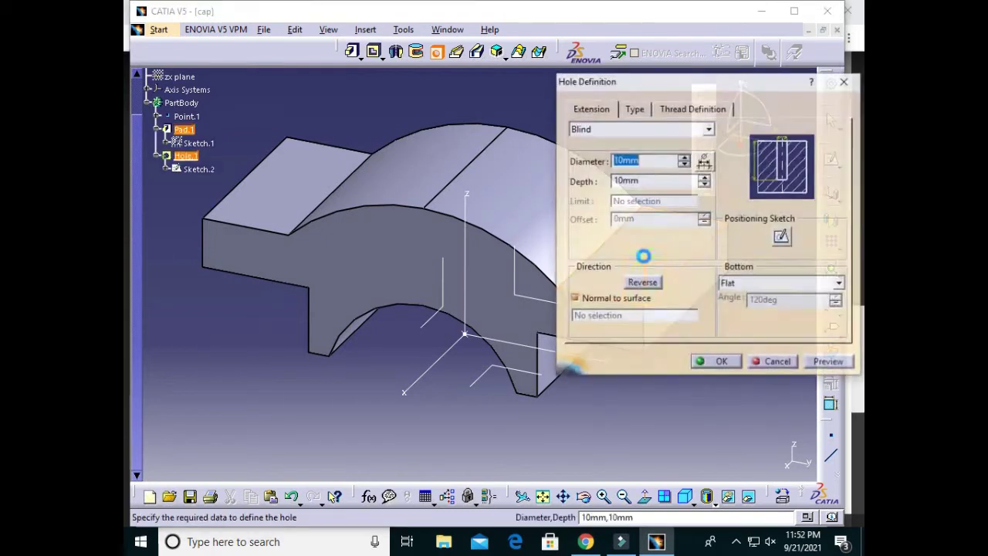
{"action": "middle_click_drag", "start_coordinate": [491, 320], "coordinate": [309, 305]}
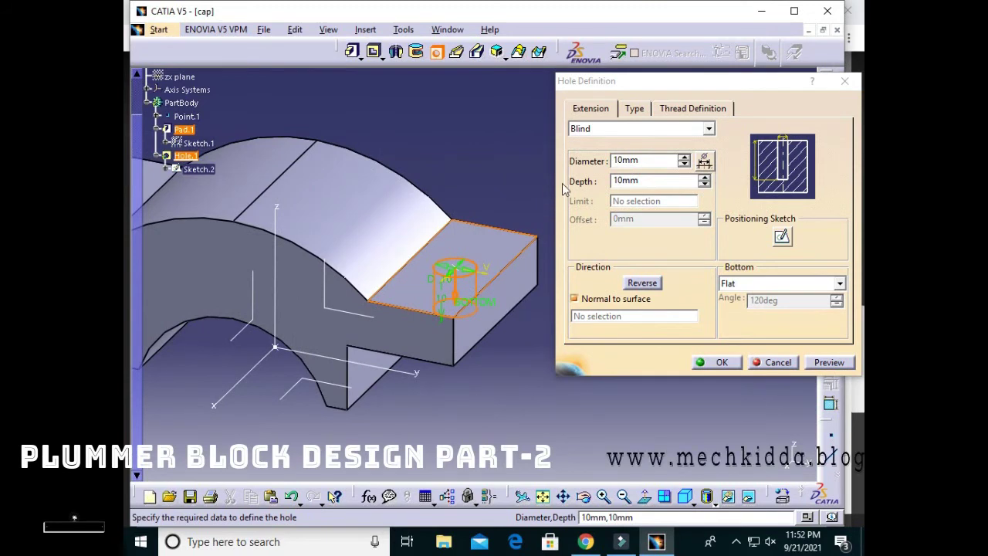
{"action": "left_click", "coordinate": [684, 157]}
{"action": "left_click", "coordinate": [684, 157]}
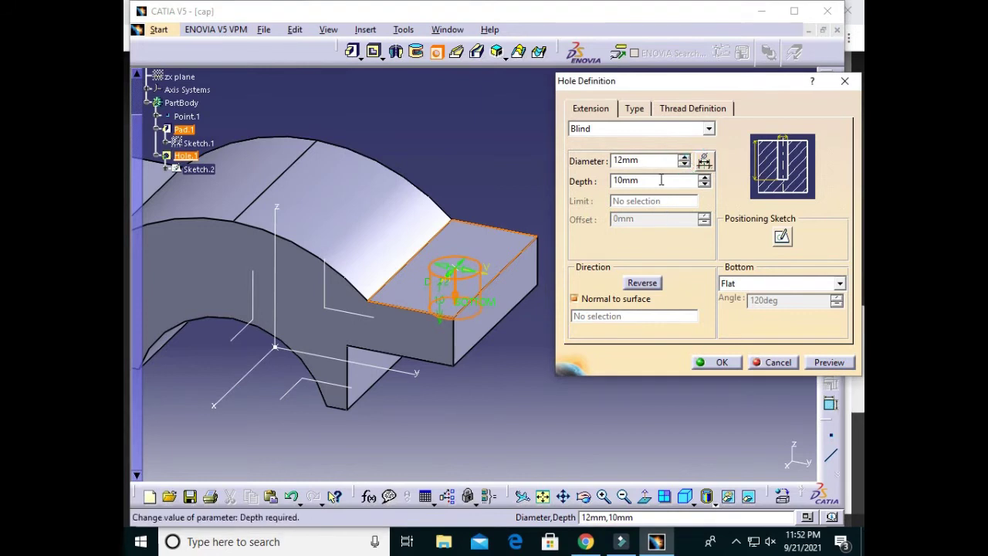
{"action": "left_click", "coordinate": [633, 129]}
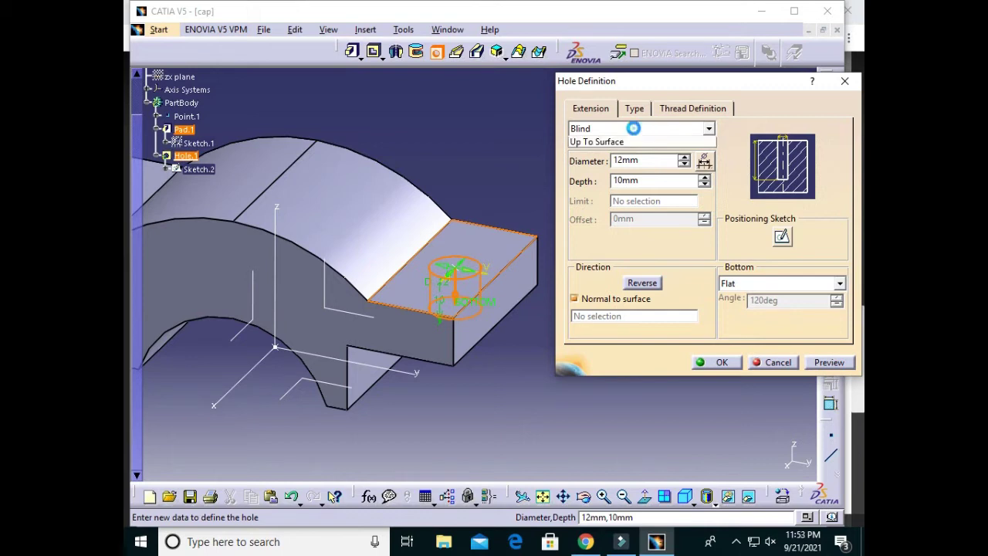
{"action": "left_click", "coordinate": [623, 156]}
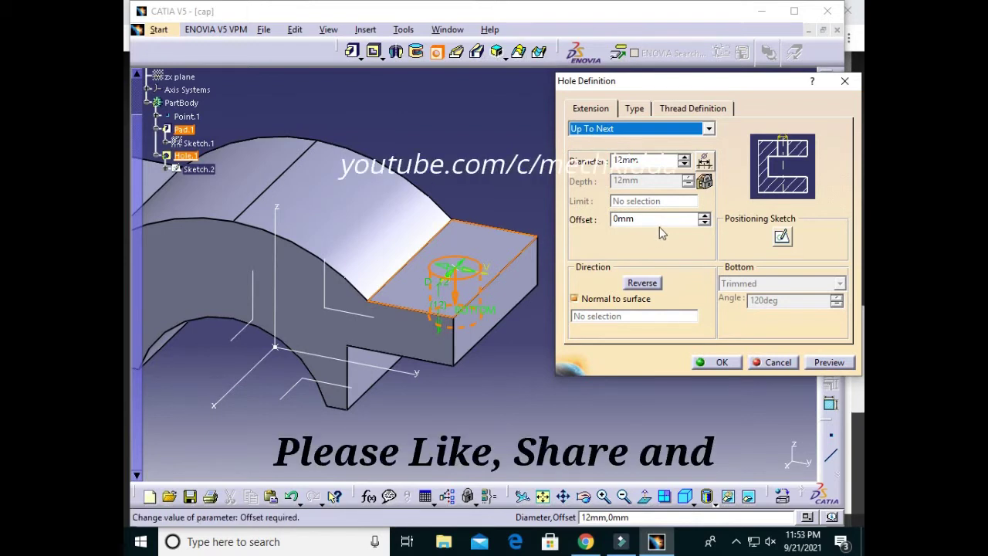
Try a Counterbored hole type with a 17mm counterbore diameter and 1mm depth.
{"action": "left_click", "coordinate": [634, 108]}
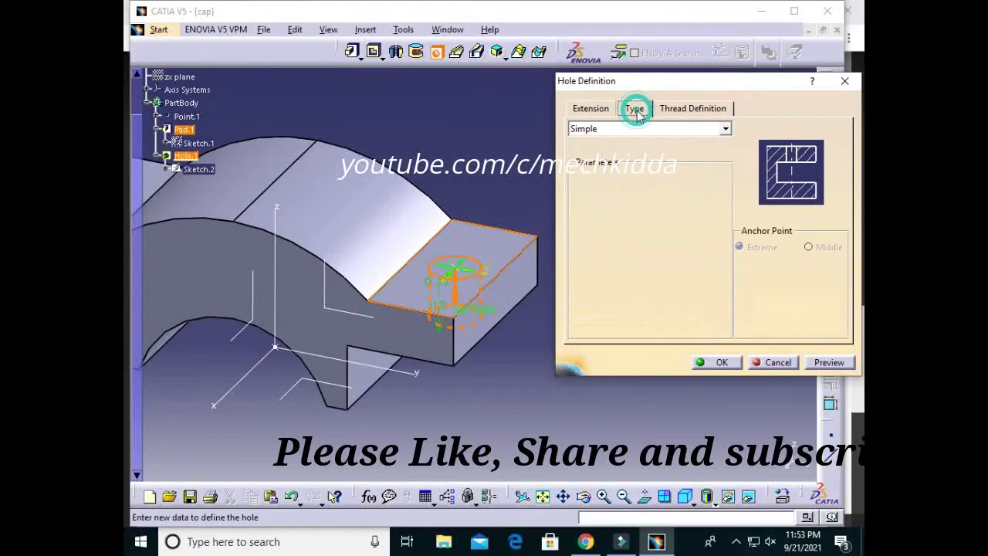
{"action": "left_click", "coordinate": [640, 130]}
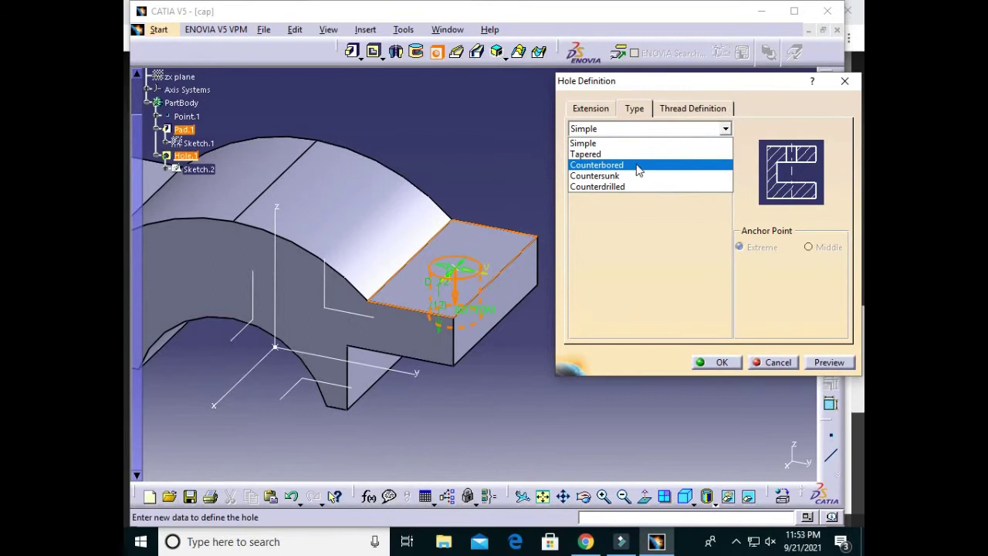
{"action": "left_click", "coordinate": [638, 170]}
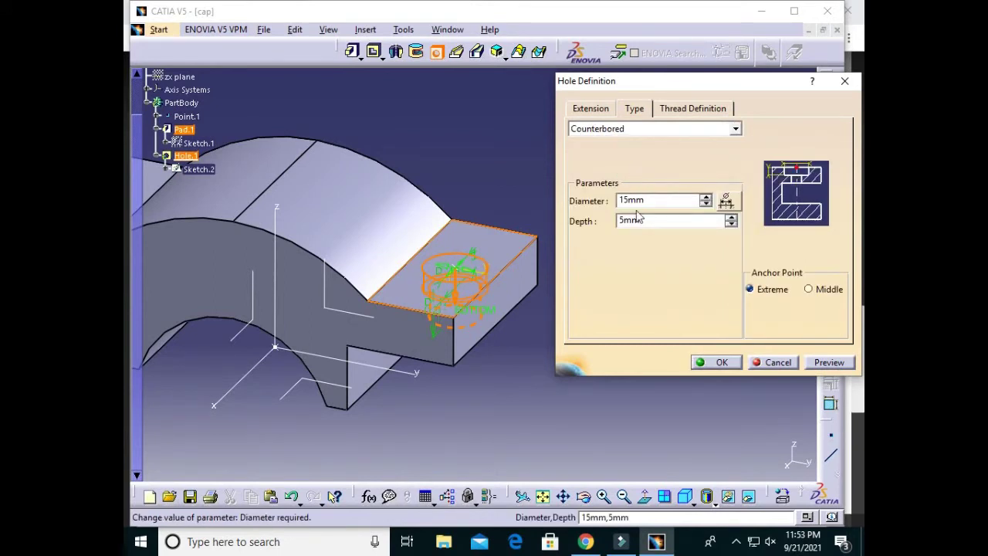
{"action": "left_click", "coordinate": [705, 197]}
{"action": "left_click", "coordinate": [705, 196]}
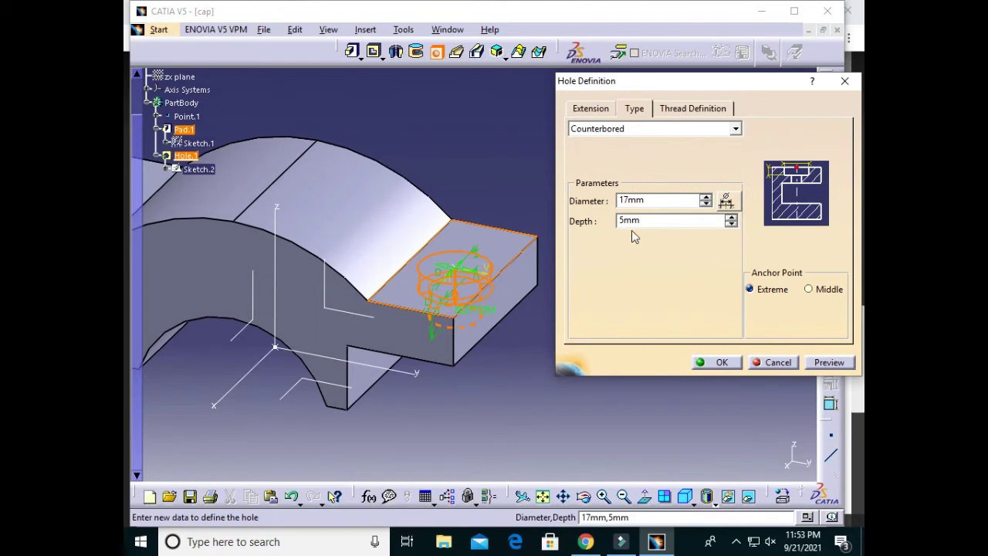
{"action": "left_click", "coordinate": [735, 233]}
{"action": "left_click", "coordinate": [730, 224]}
{"action": "left_click", "coordinate": [731, 224]}
{"action": "left_click", "coordinate": [731, 224]}
{"action": "left_click", "coordinate": [731, 224]}
Abandon the counterbore after the out-of-range depth warning and set the hole type to Simple.
{"action": "left_click", "coordinate": [732, 225]}
{"action": "left_click", "coordinate": [732, 225]}
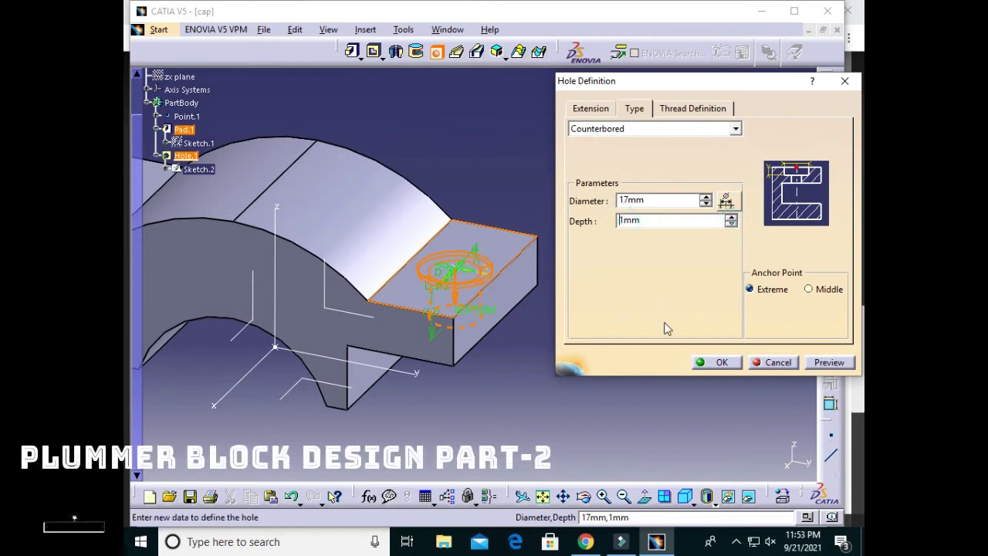
{"action": "type", "text": "-"}
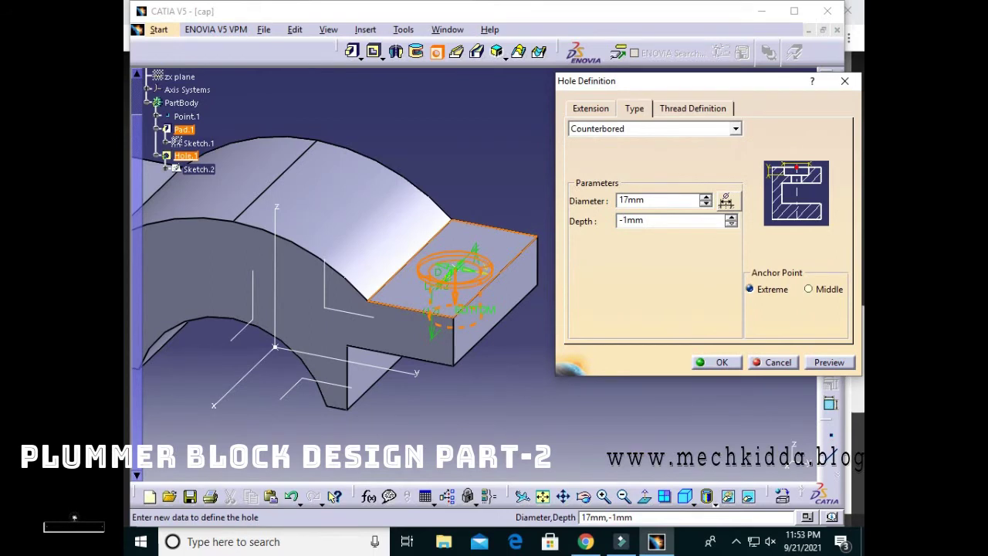
{"action": "key", "text": "Delete"}
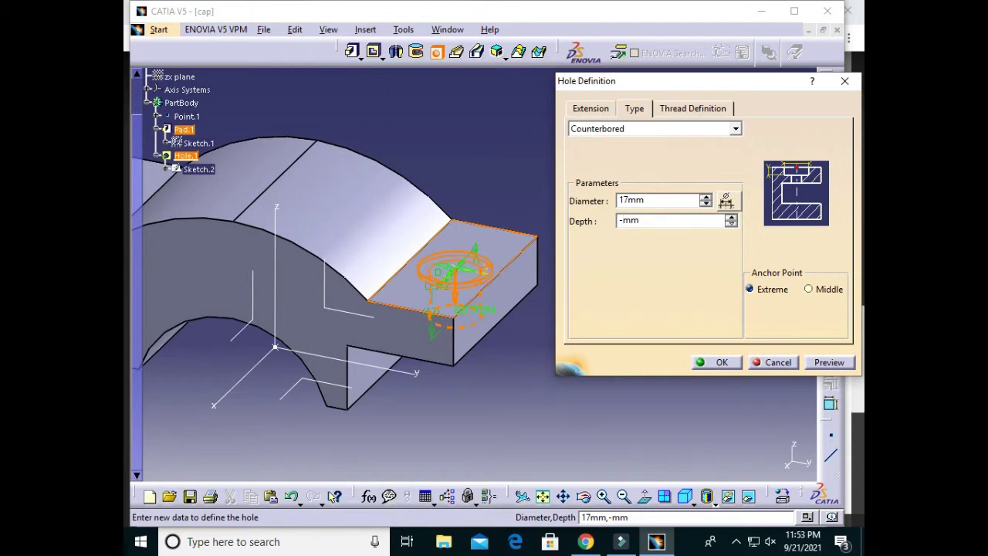
{"action": "type", "text": "20"}
{"action": "left_click", "coordinate": [829, 362]}
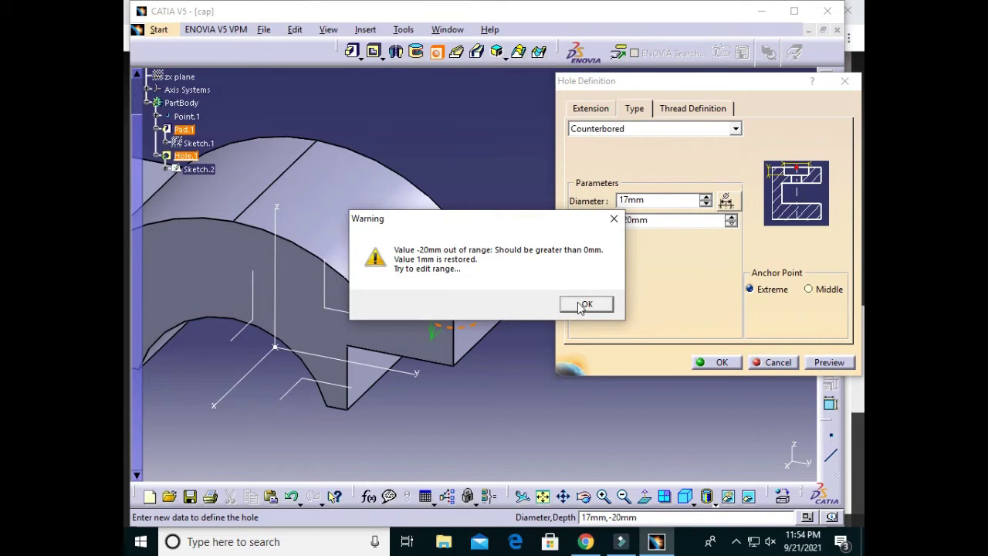
{"action": "left_click", "coordinate": [583, 306]}
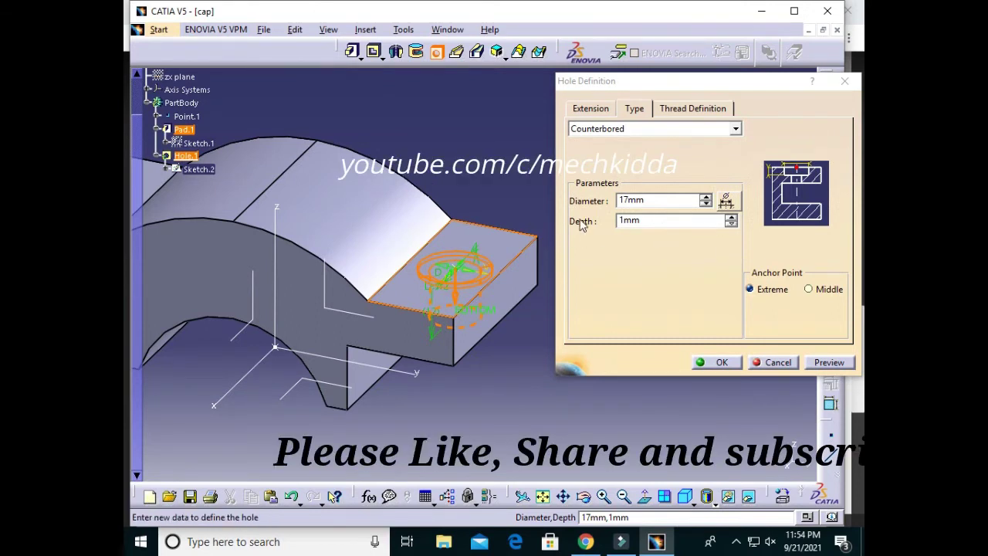
{"action": "left_click", "coordinate": [630, 128]}
{"action": "left_click", "coordinate": [637, 144]}
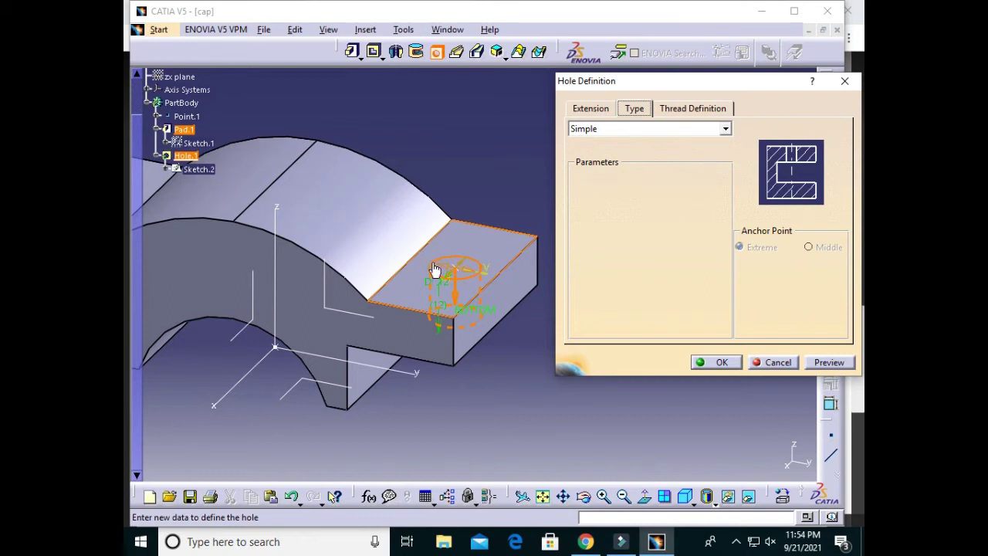
Open Sketch.2, the hole's positioning sketch, in the Sketcher.
{"action": "left_click", "coordinate": [588, 108]}
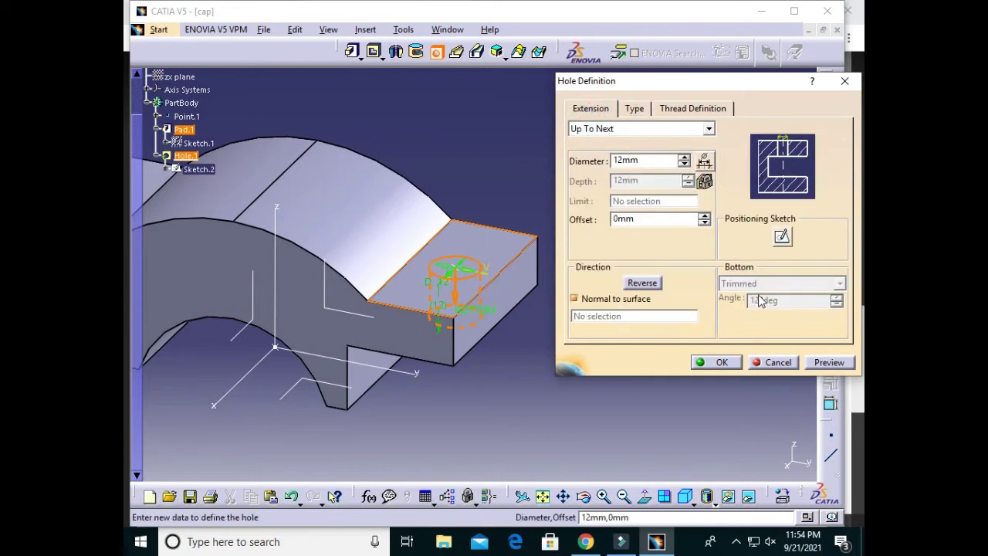
{"action": "left_click", "coordinate": [782, 238]}
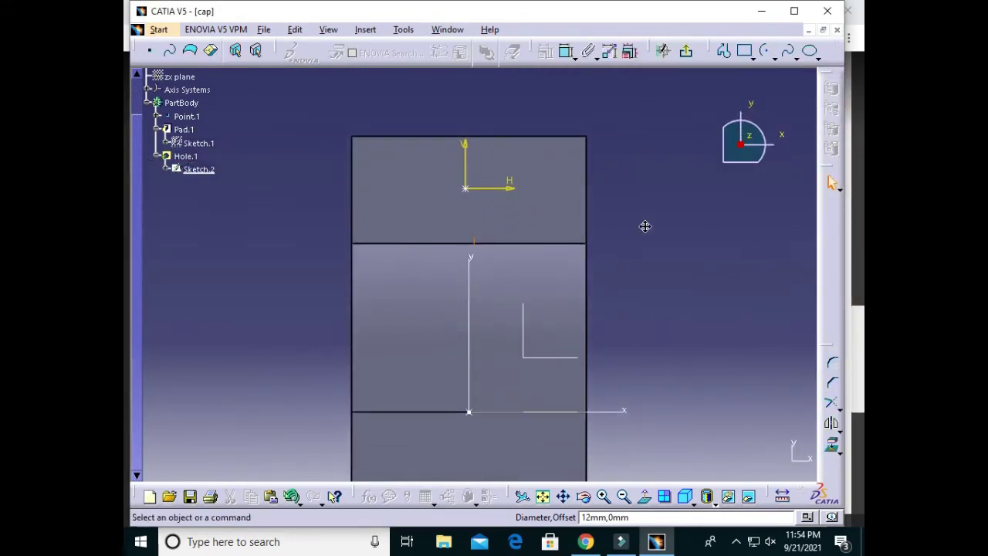
Dimension the hole centre point 39 mm from the horizontal axis.
{"action": "left_click", "coordinate": [467, 190]}
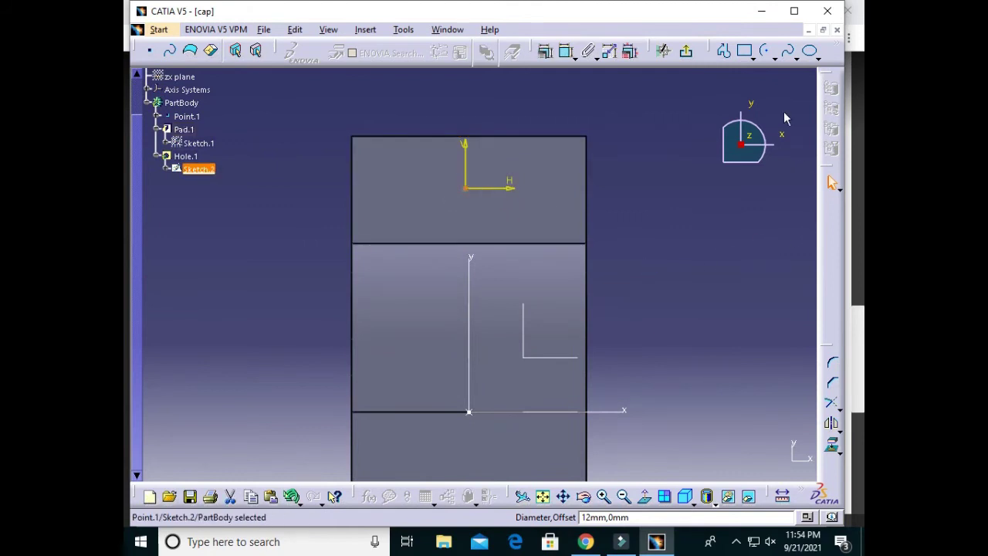
{"action": "left_click", "coordinate": [567, 51]}
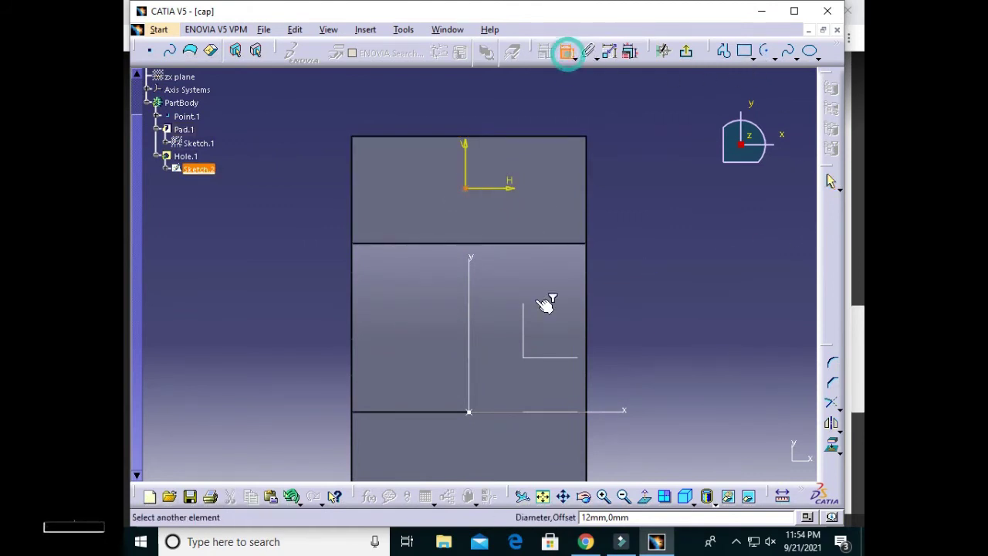
{"action": "left_click", "coordinate": [524, 414]}
{"action": "left_click", "coordinate": [631, 289]}
{"action": "double_click", "coordinate": [631, 287]}
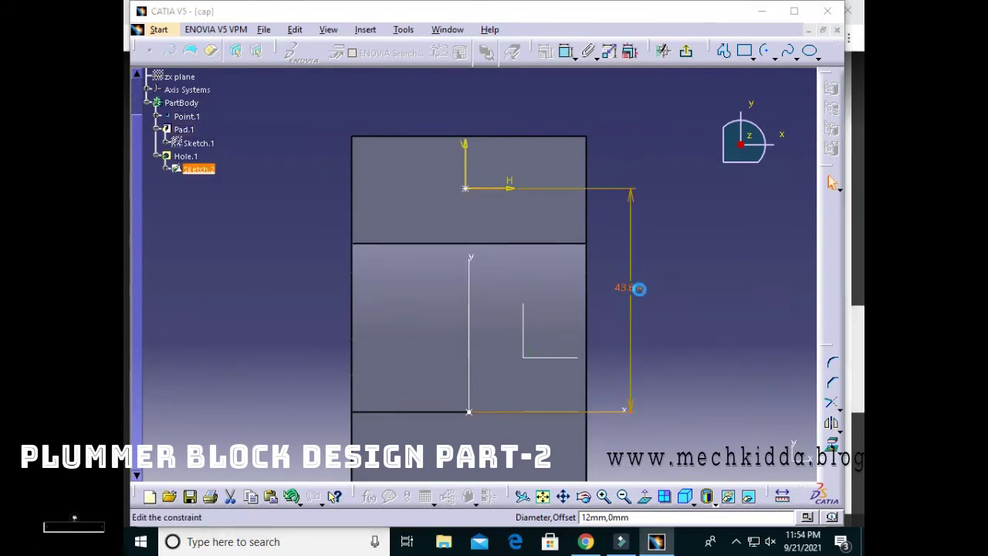
{"action": "type", "text": "39mm"}
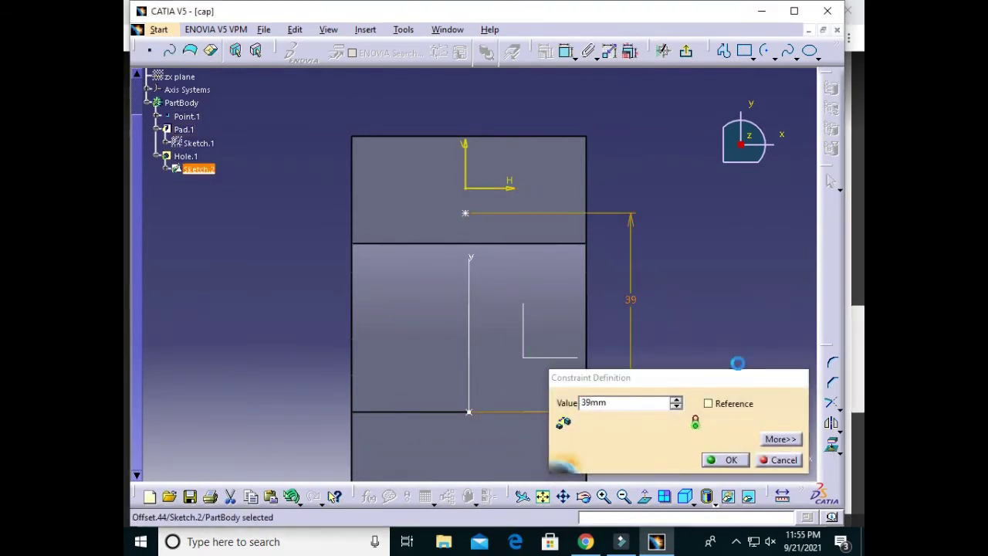
{"action": "key", "text": "Return"}
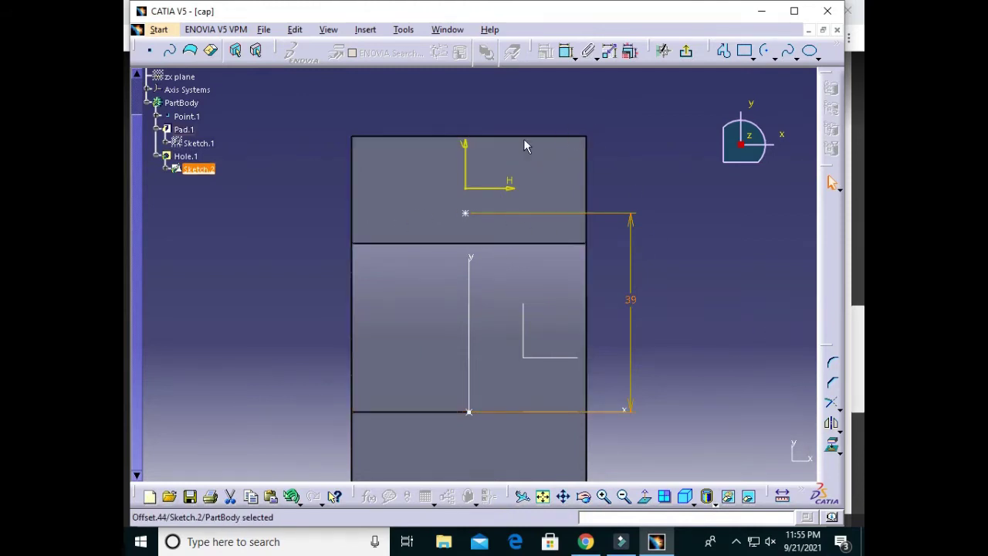
Make the hole centre coincident with the vertical axis and exit back to Hole Definition.
{"action": "left_click", "coordinate": [465, 213]}
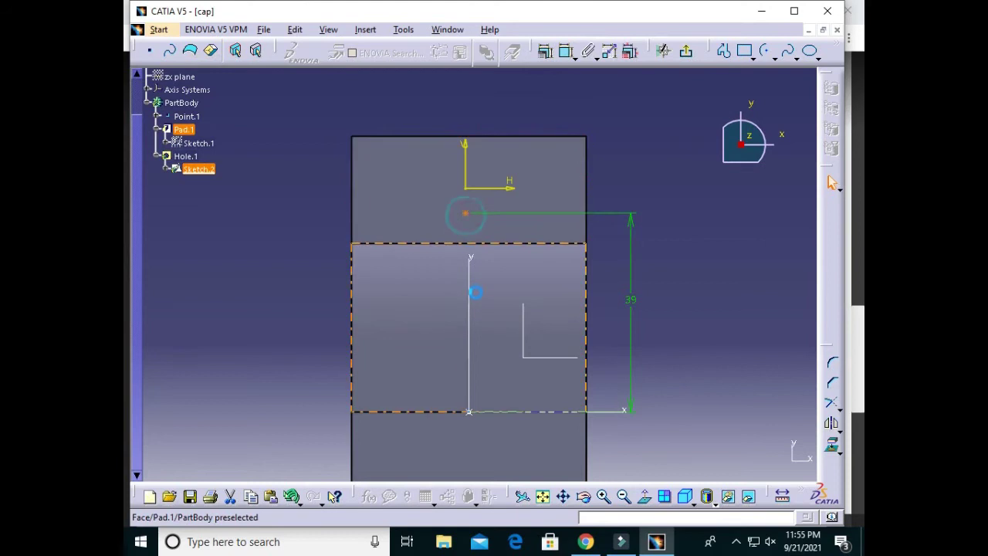
{"action": "left_click", "coordinate": [565, 50]}
{"action": "left_click", "coordinate": [477, 289]}
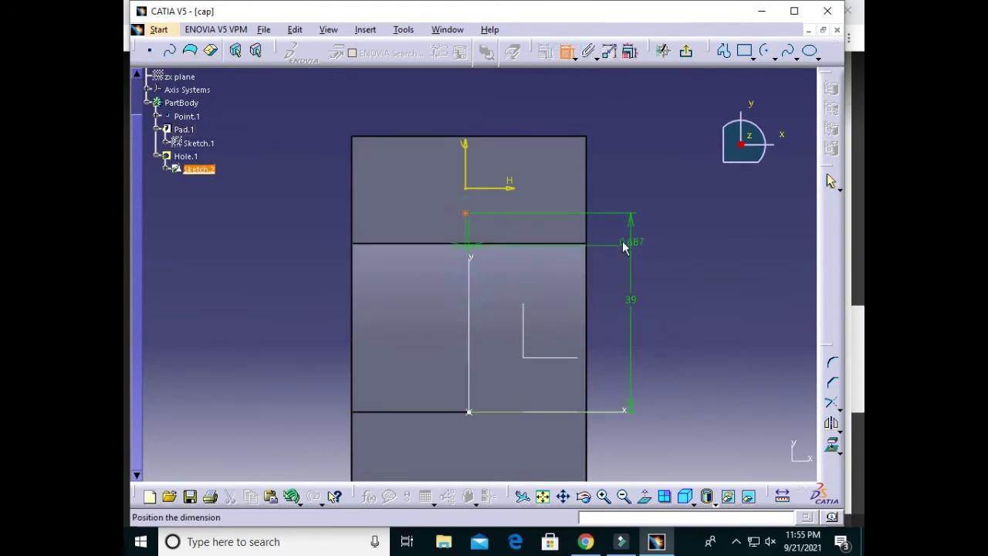
{"action": "right_click", "coordinate": [683, 216]}
{"action": "left_click", "coordinate": [726, 281]}
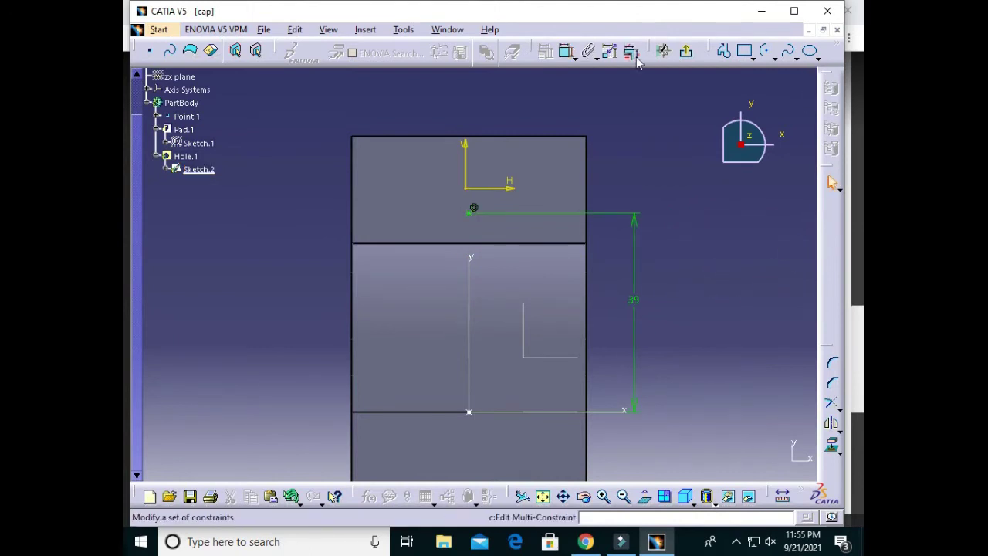
{"action": "left_click", "coordinate": [687, 56]}
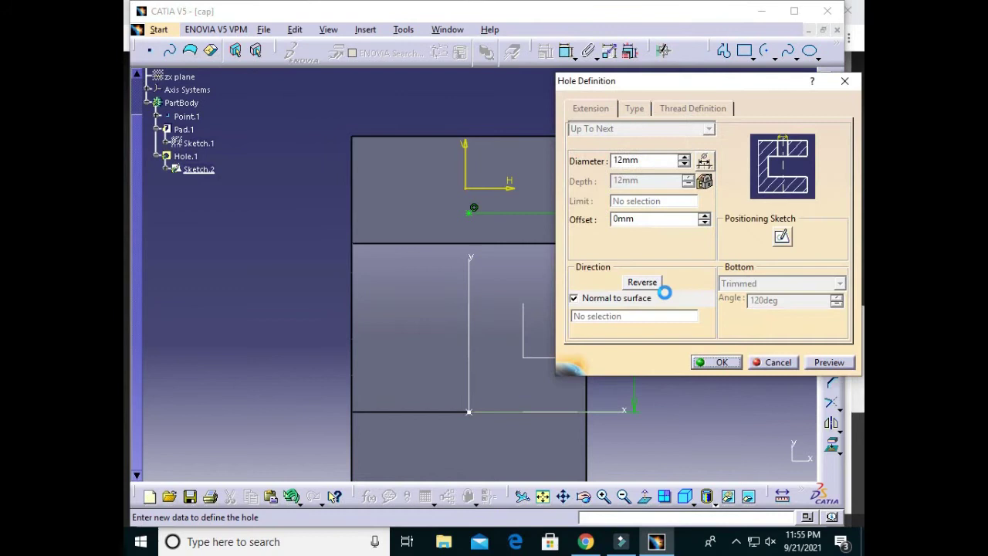
Confirm Hole.1, the 12mm through hole in the right flange, and inspect it.
{"action": "middle_click_drag", "start_coordinate": [555, 443], "coordinate": [502, 410]}
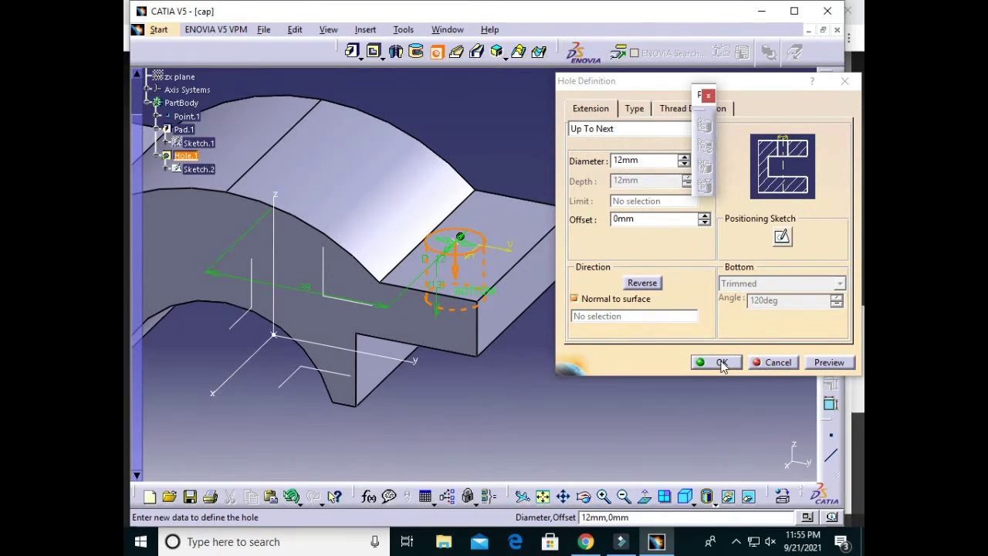
{"action": "left_click", "coordinate": [721, 363]}
{"action": "left_click", "coordinate": [698, 304]}
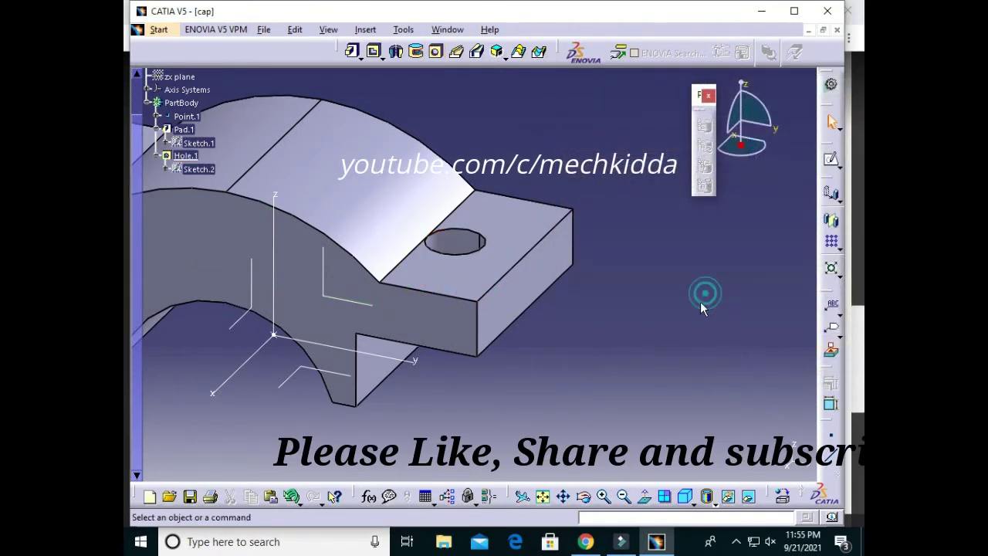
{"action": "middle_click_drag", "start_coordinate": [640, 330], "coordinate": [728, 330]}
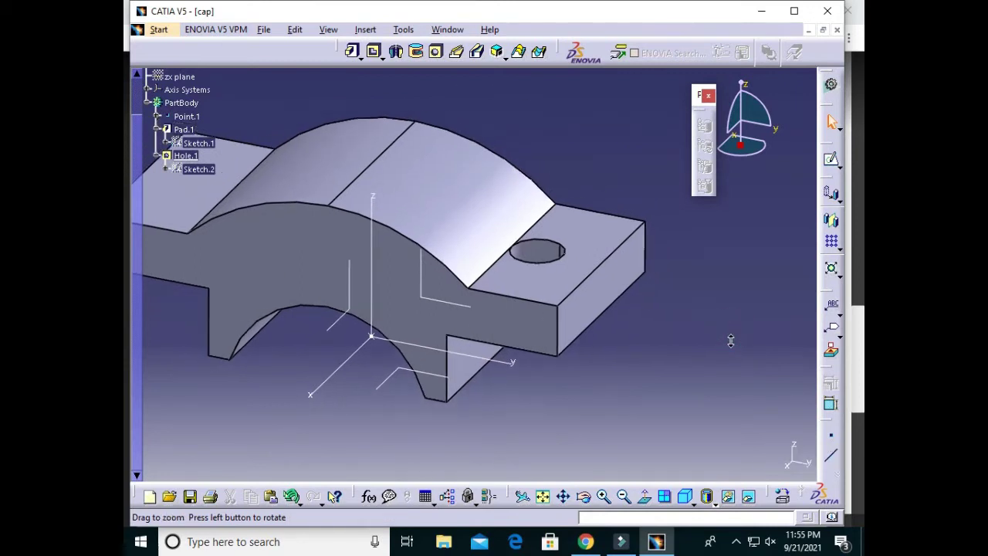
{"action": "middle_click_drag", "start_coordinate": [729, 331], "coordinate": [733, 335]}
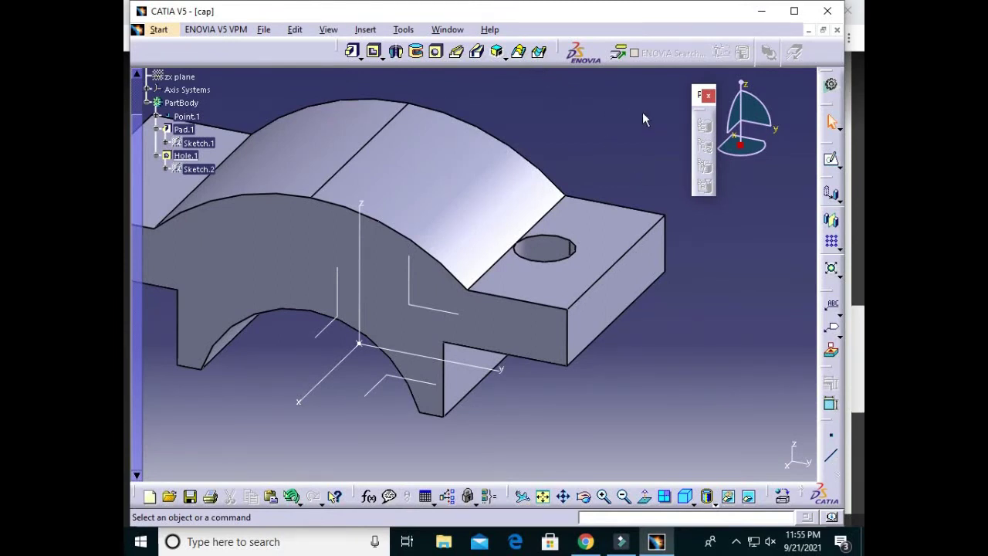
Sketch a circle on the flange top face, concentric with and larger than the 12mm hole.
{"action": "left_click", "coordinate": [555, 289]}
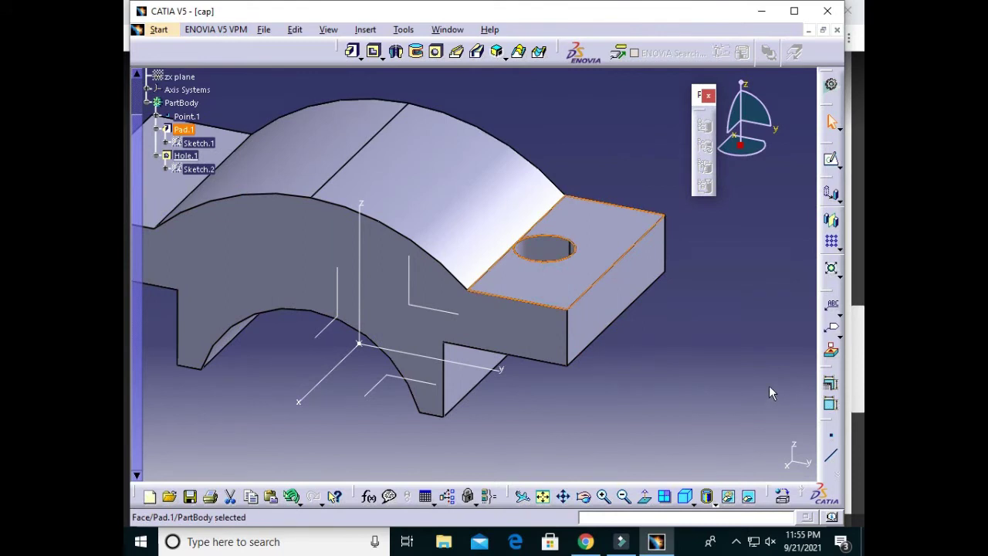
{"action": "left_click", "coordinate": [827, 160]}
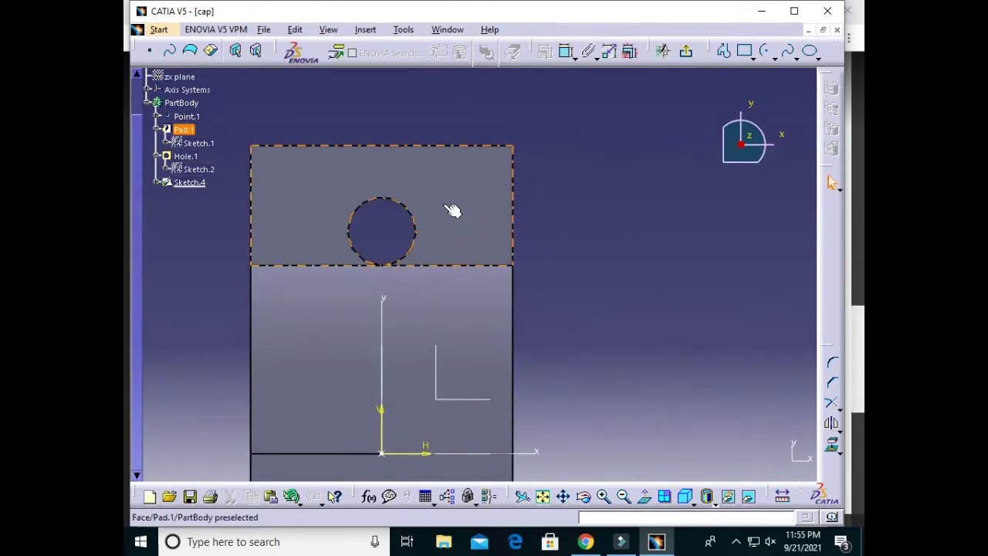
{"action": "left_click", "coordinate": [769, 50]}
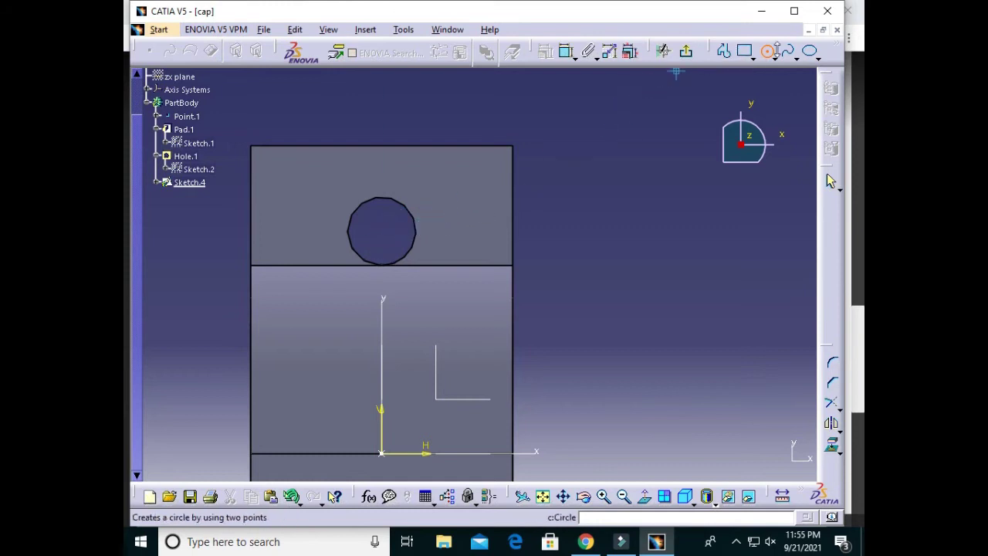
{"action": "left_click", "coordinate": [774, 59]}
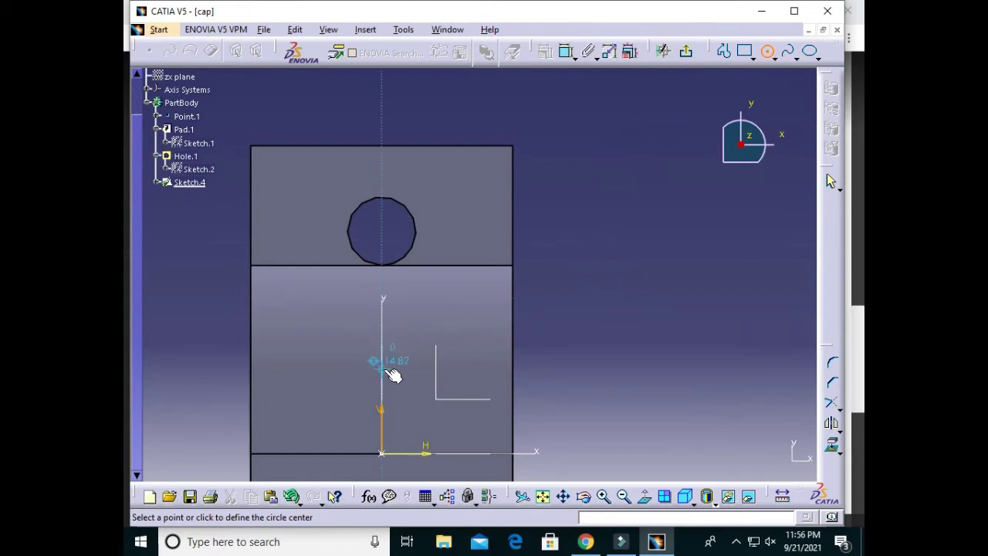
{"action": "left_click", "coordinate": [382, 231]}
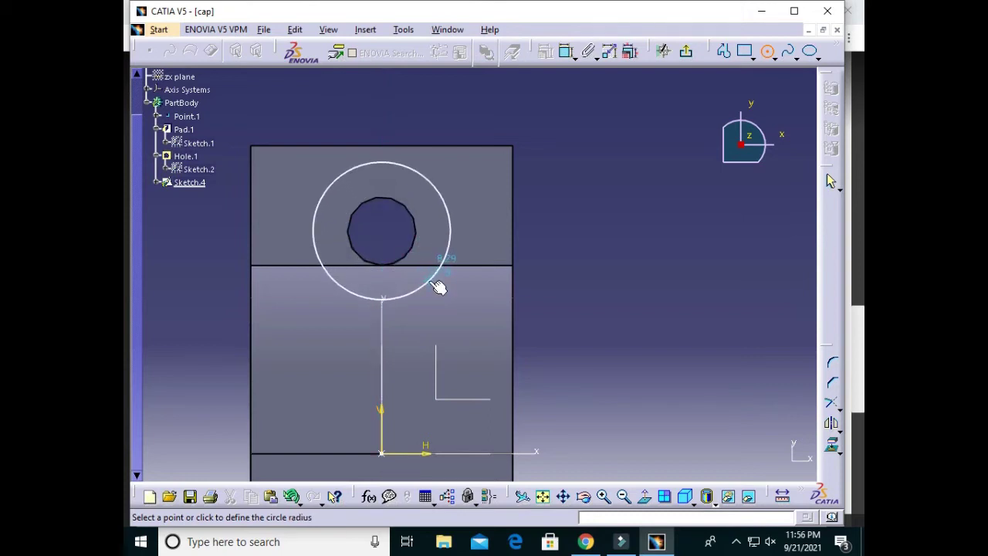
{"action": "left_click", "coordinate": [438, 287]}
{"action": "left_click", "coordinate": [438, 287]}
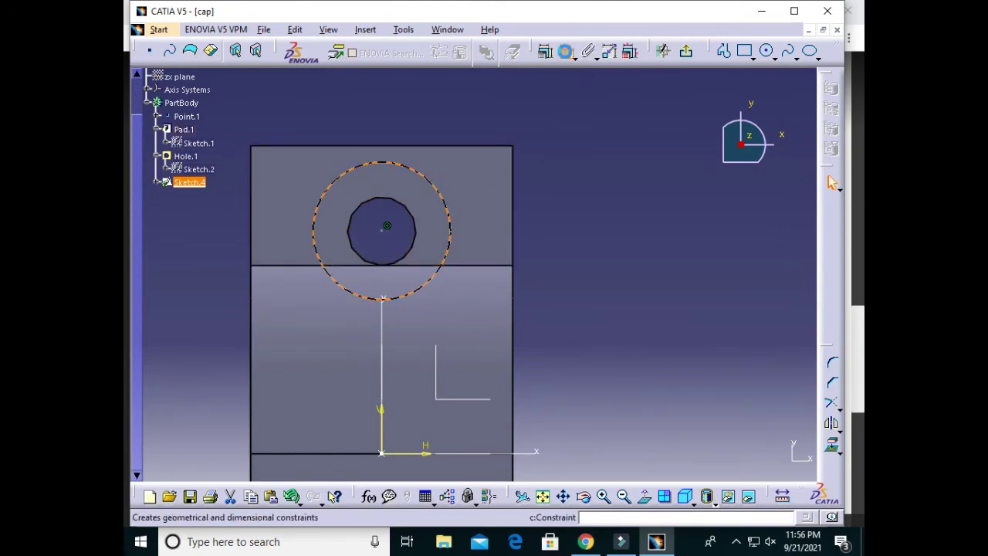
Dimension the sketch circle to a 34 mm diameter.
{"action": "left_click", "coordinate": [566, 51]}
{"action": "left_click", "coordinate": [568, 190]}
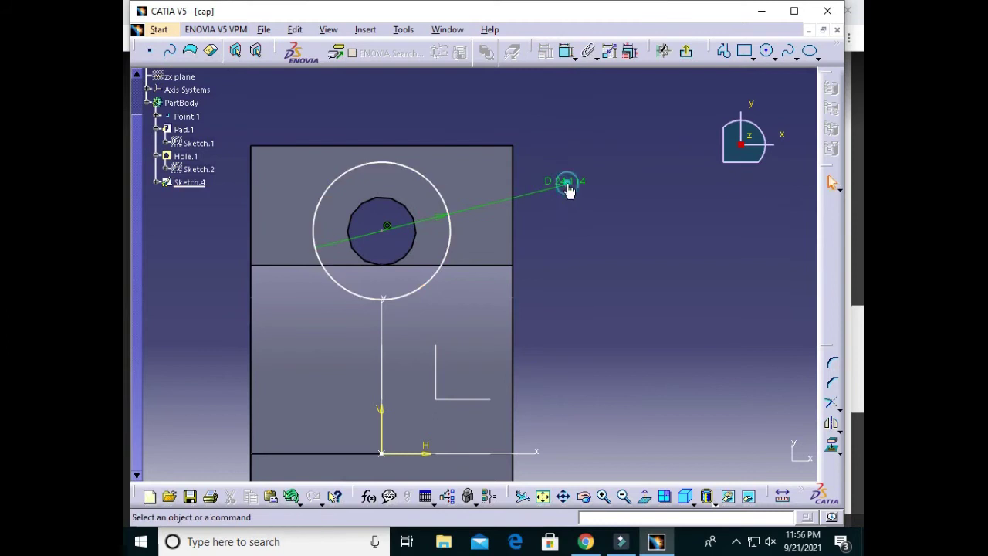
{"action": "double_click", "coordinate": [581, 181]}
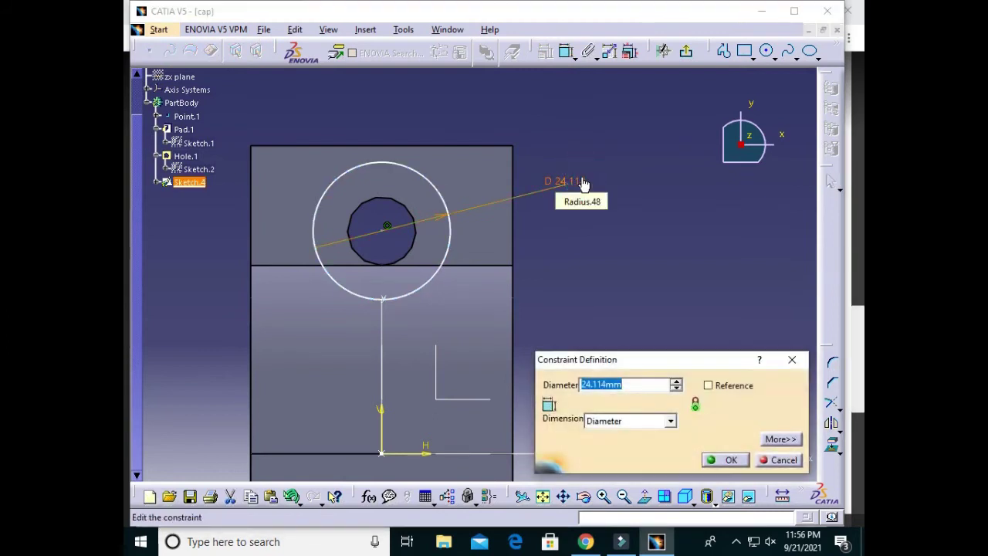
{"action": "type", "text": "17*2"}
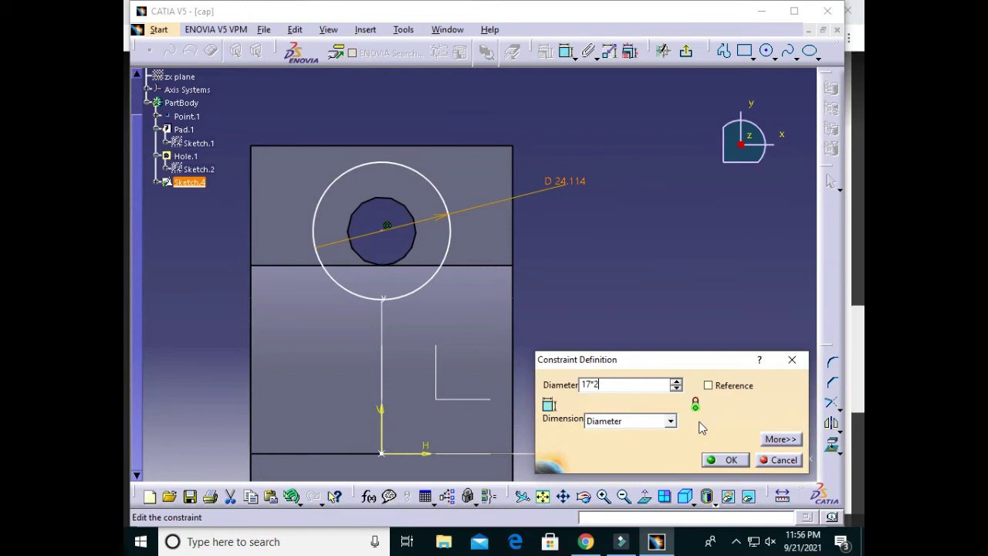
{"action": "left_click", "coordinate": [717, 460]}
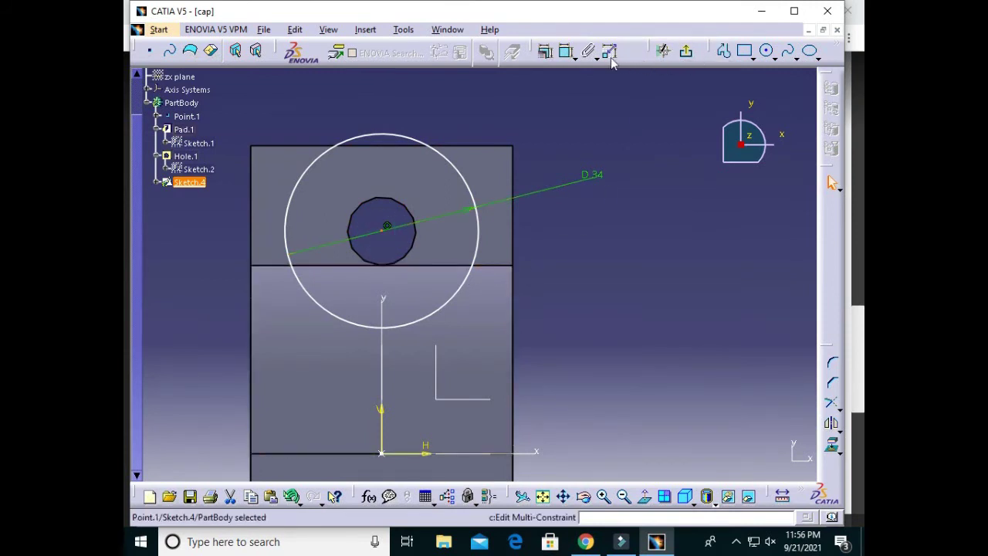
Fix the circle centre 39 mm above the horizontal axis and exit to the 3D part.
{"action": "left_click", "coordinate": [566, 50]}
{"action": "left_click", "coordinate": [479, 455]}
{"action": "left_click", "coordinate": [591, 329]}
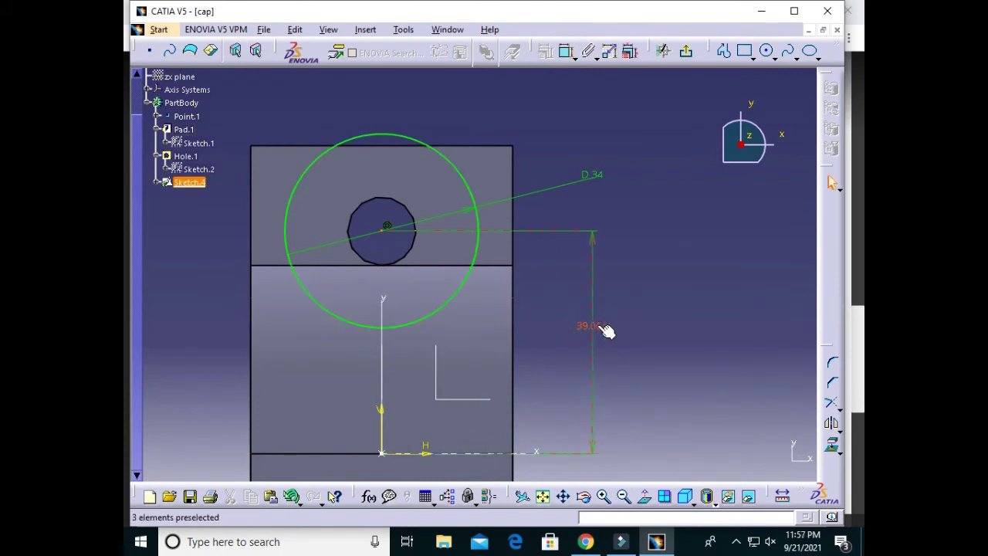
{"action": "double_click", "coordinate": [592, 328]}
{"action": "type", "text": "39"}
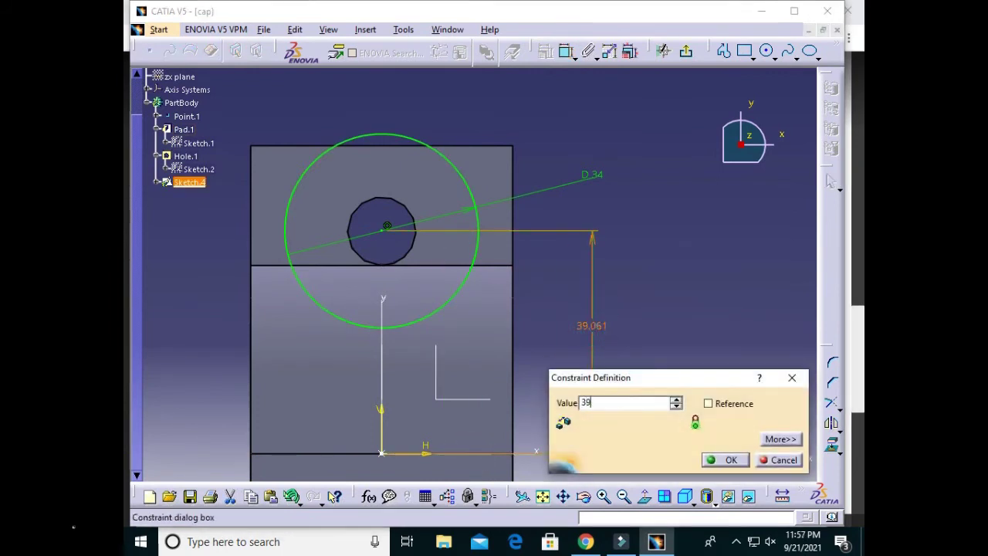
{"action": "key", "text": "Return"}
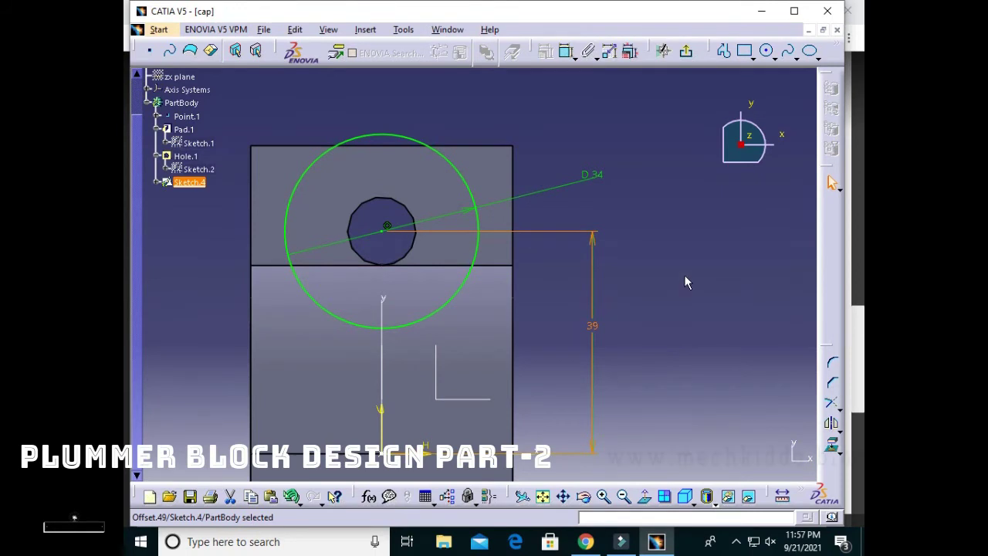
{"action": "left_click", "coordinate": [693, 256]}
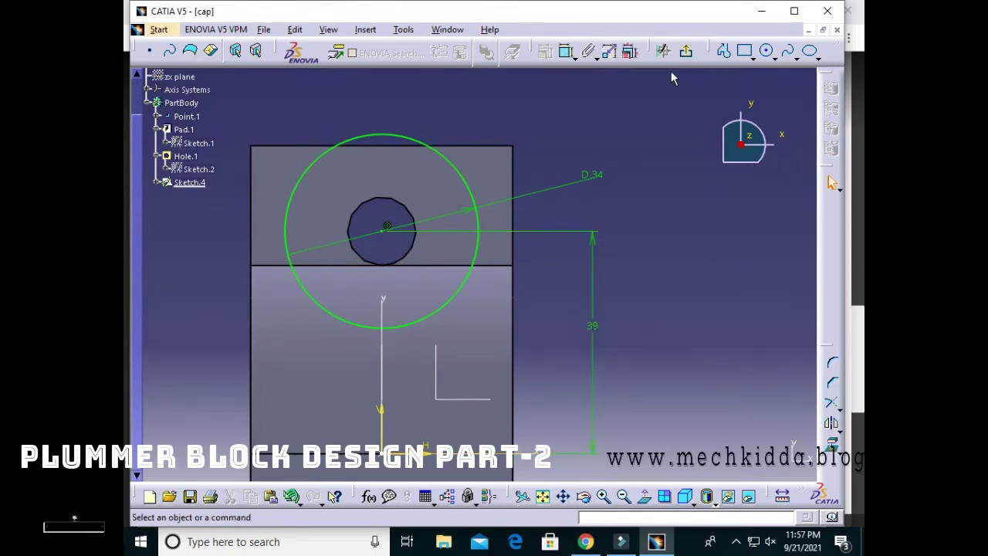
{"action": "left_click", "coordinate": [685, 52]}
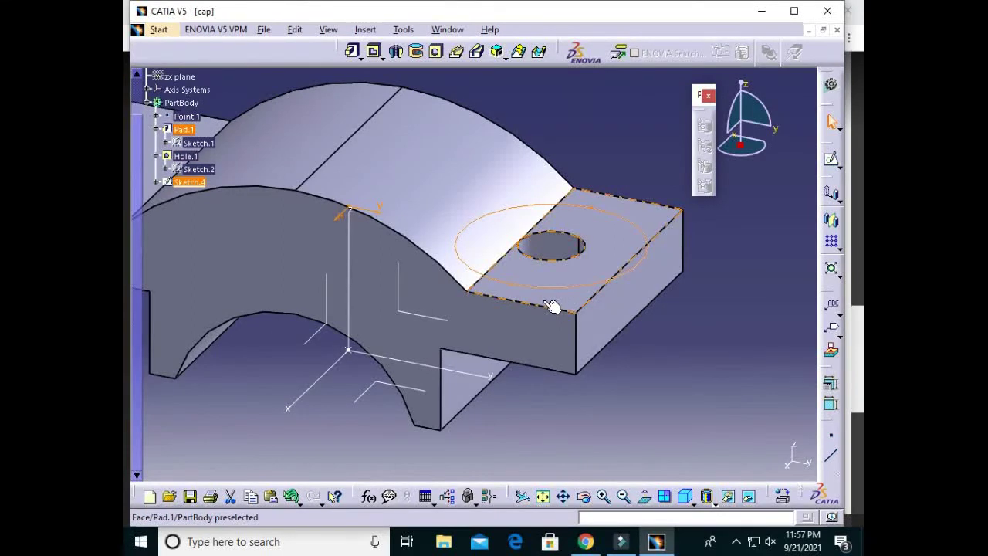
Cut Pocket.1 from Sketch.4's 34 mm circle with a depth of -24mm.
{"action": "left_click", "coordinate": [476, 276]}
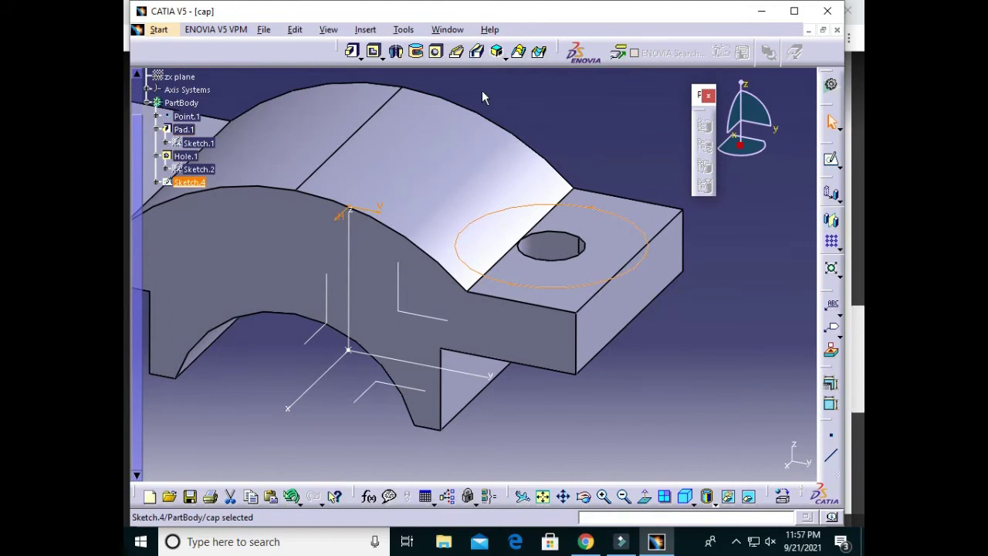
{"action": "left_click", "coordinate": [375, 51]}
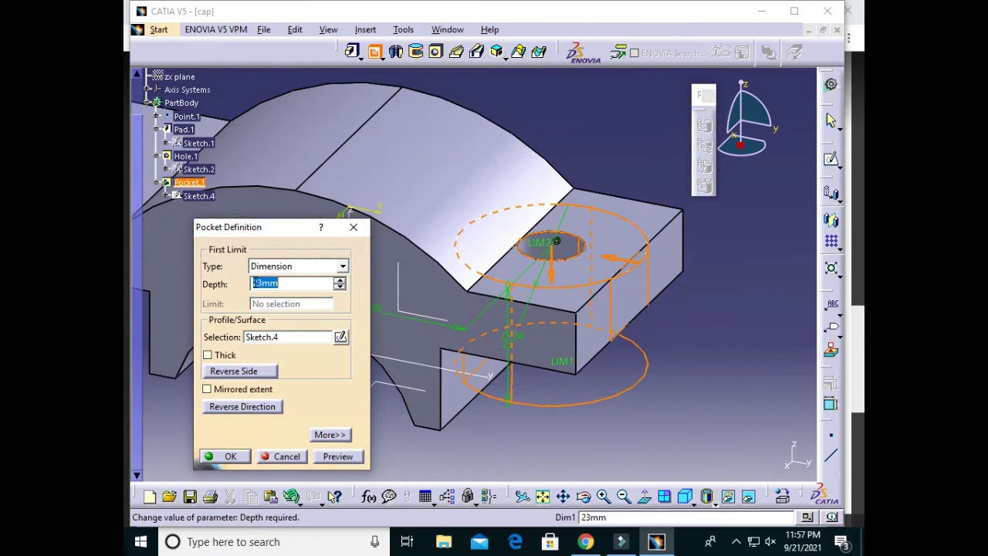
{"action": "left_click", "coordinate": [249, 371]}
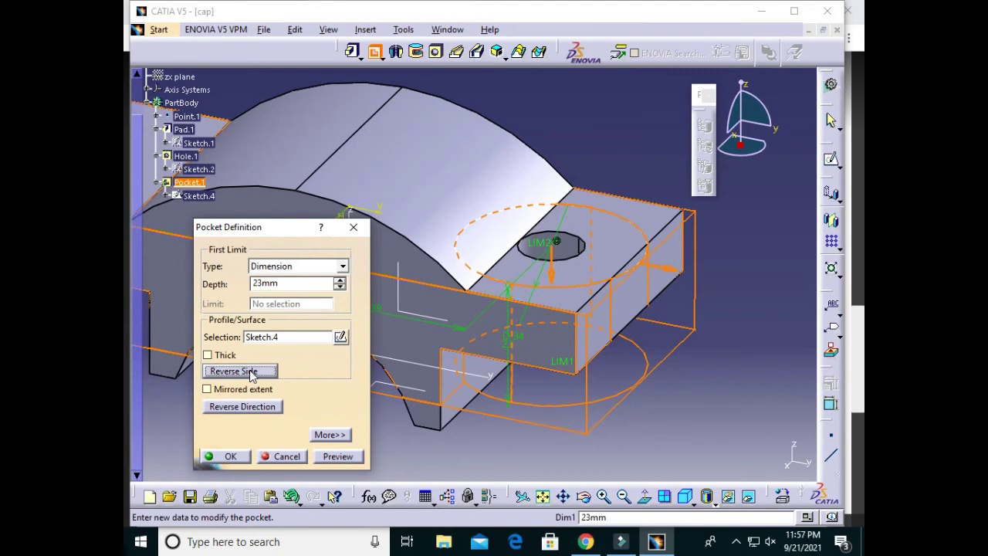
{"action": "left_click", "coordinate": [337, 456]}
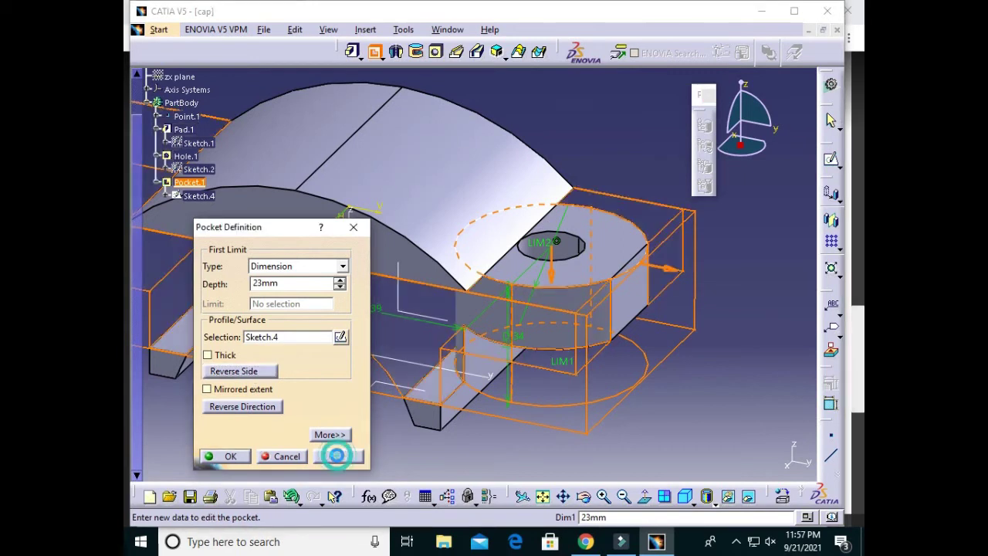
{"action": "left_click", "coordinate": [238, 370]}
{"action": "left_click", "coordinate": [337, 458]}
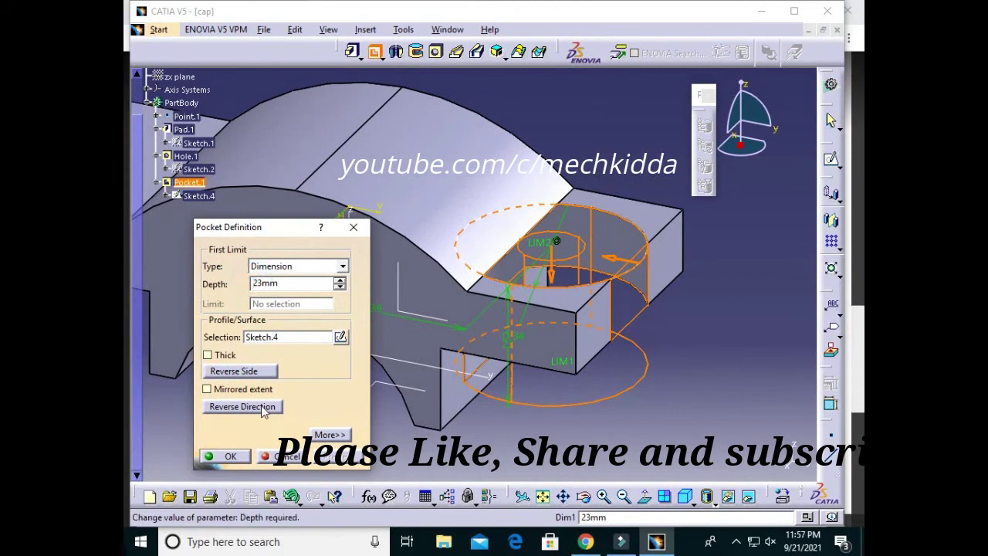
{"action": "type", "text": "-"}
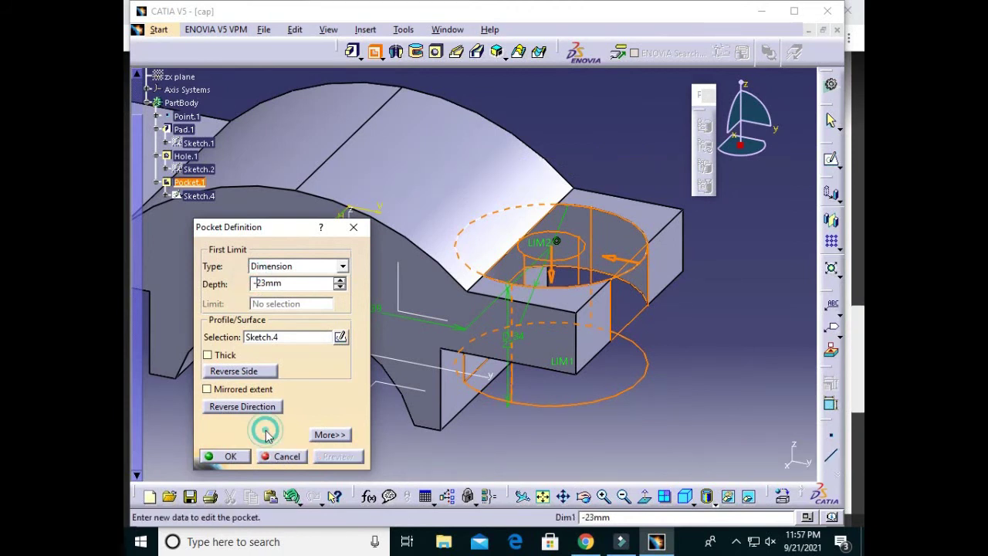
{"action": "left_click", "coordinate": [338, 288]}
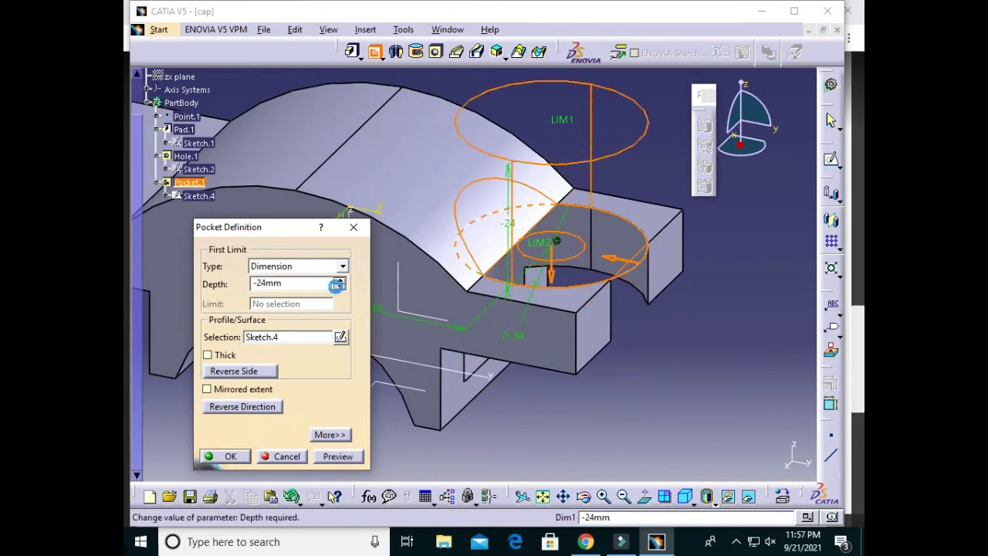
{"action": "left_click", "coordinate": [337, 456]}
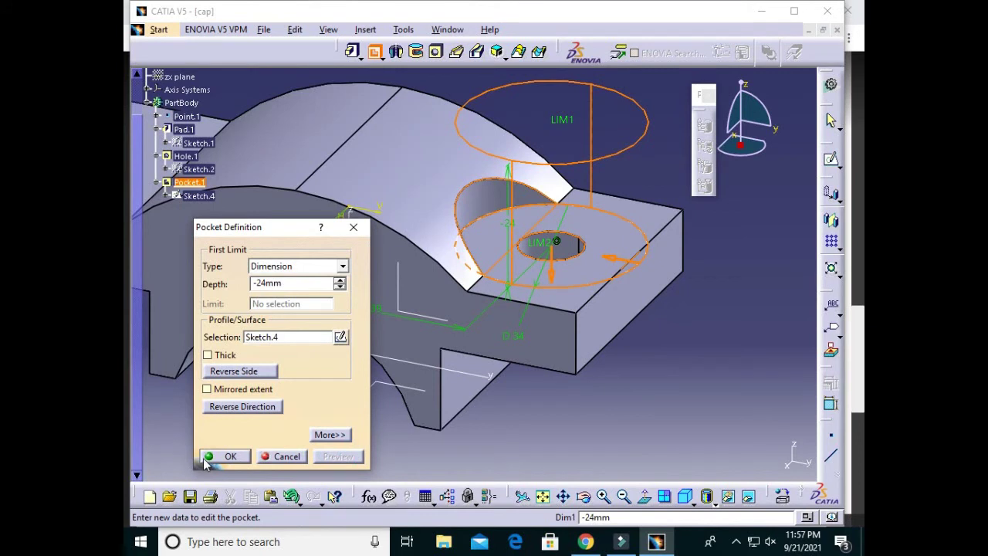
{"action": "left_click", "coordinate": [205, 458]}
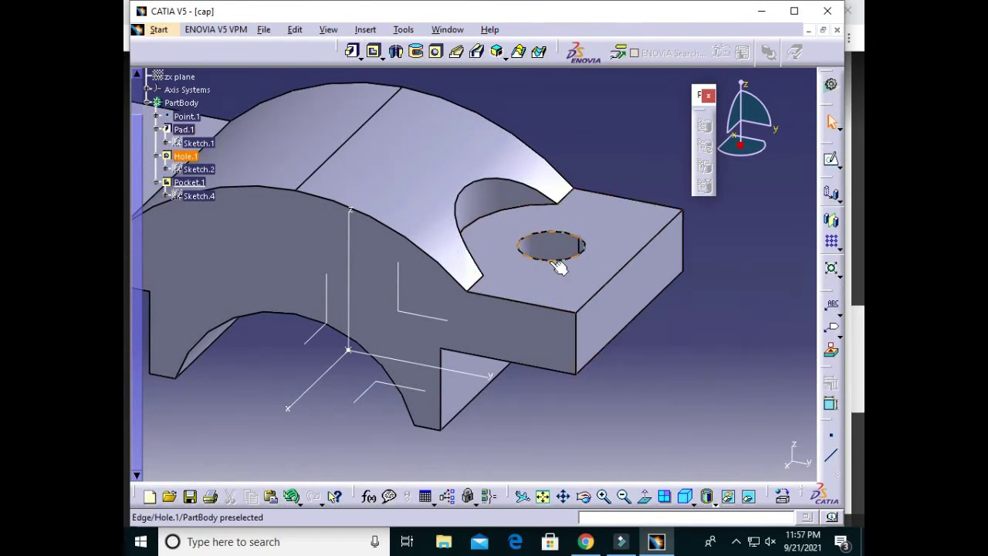
{"action": "middle_click_drag", "start_coordinate": [622, 368], "coordinate": [710, 393]}
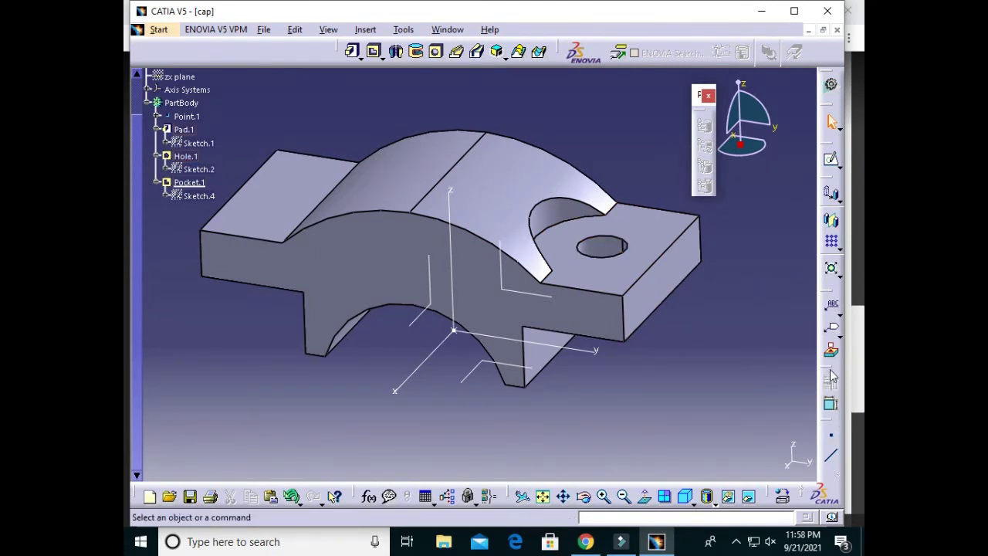
Mirror Hole.1 about the ZX plane as Mirror.1, dismissing the error message.
{"action": "left_click", "coordinate": [834, 223]}
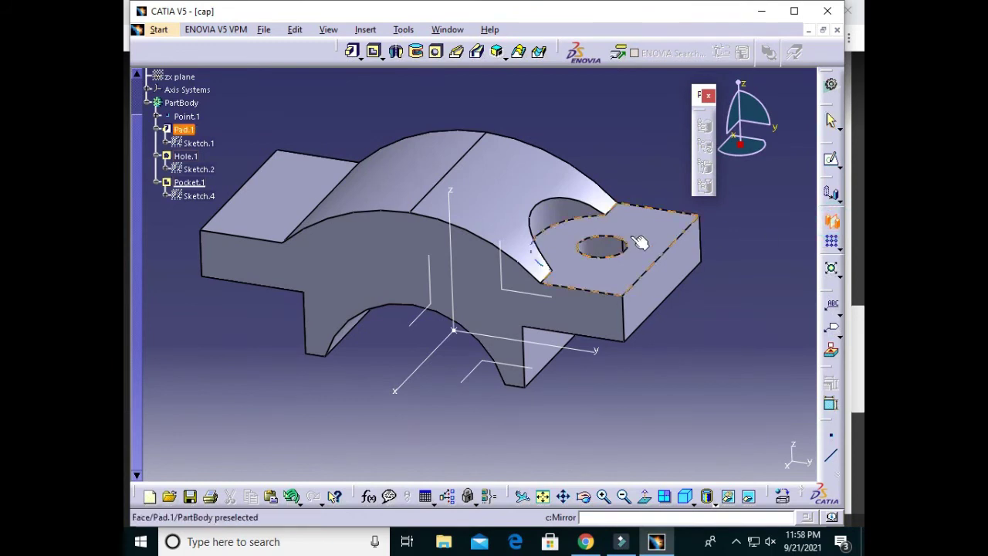
{"action": "left_click", "coordinate": [598, 250]}
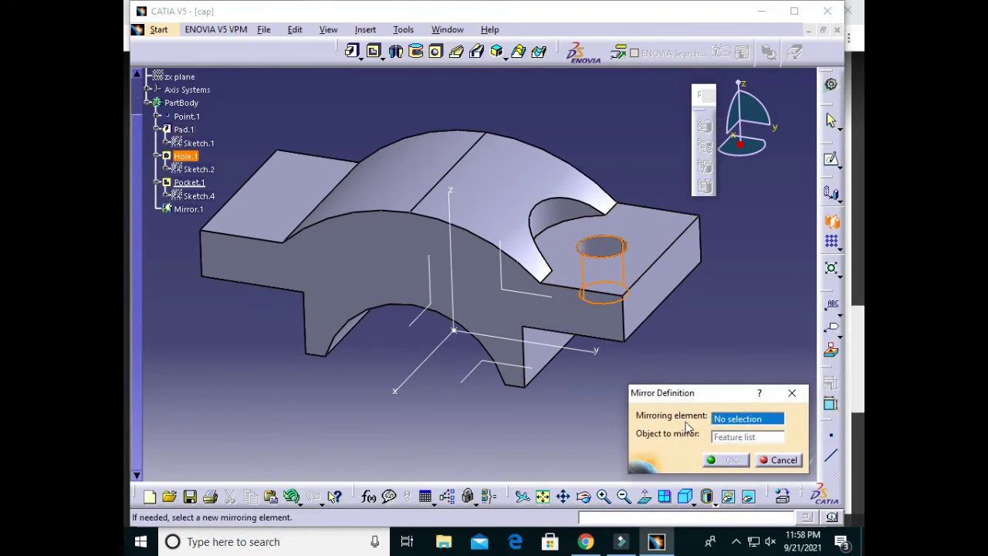
{"action": "left_click", "coordinate": [437, 299]}
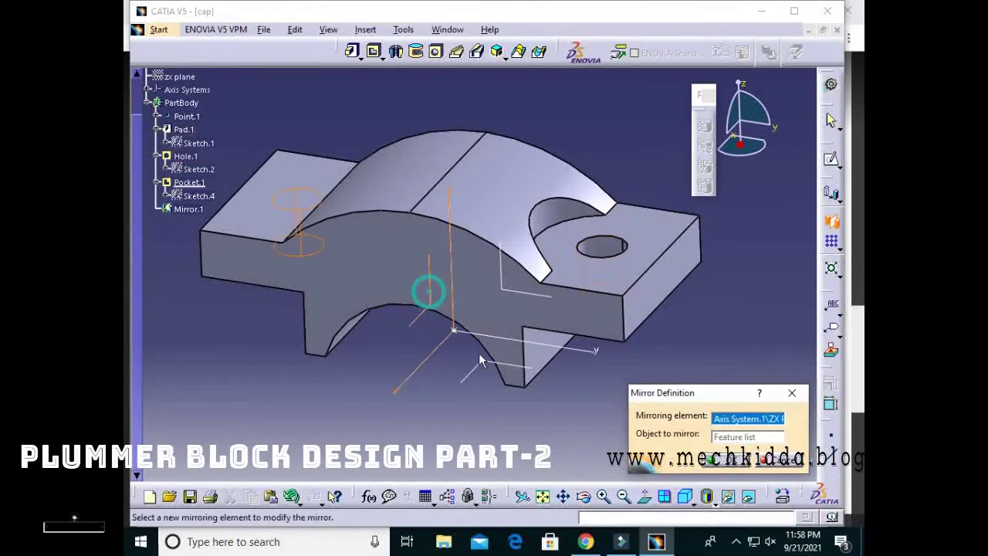
{"action": "left_click", "coordinate": [726, 458]}
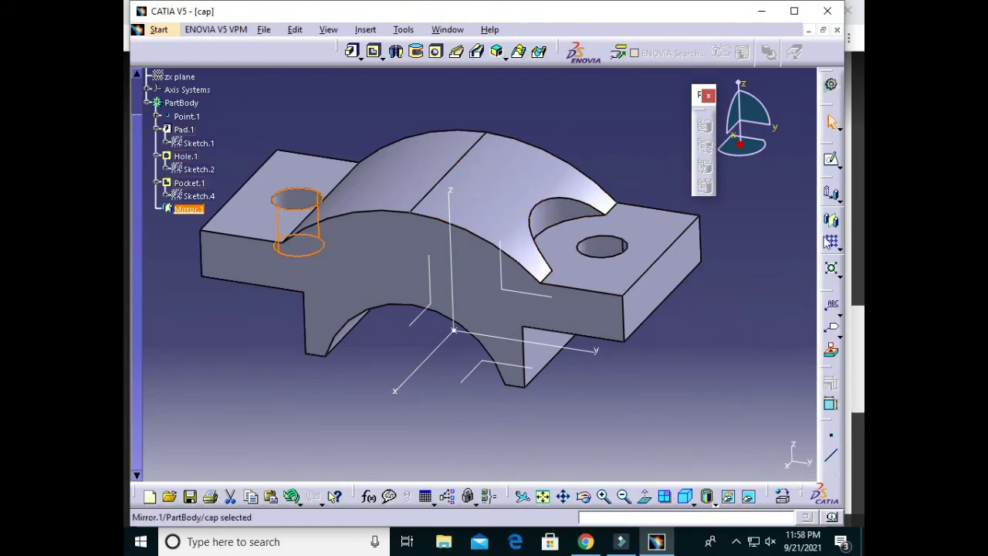
{"action": "left_click", "coordinate": [831, 241]}
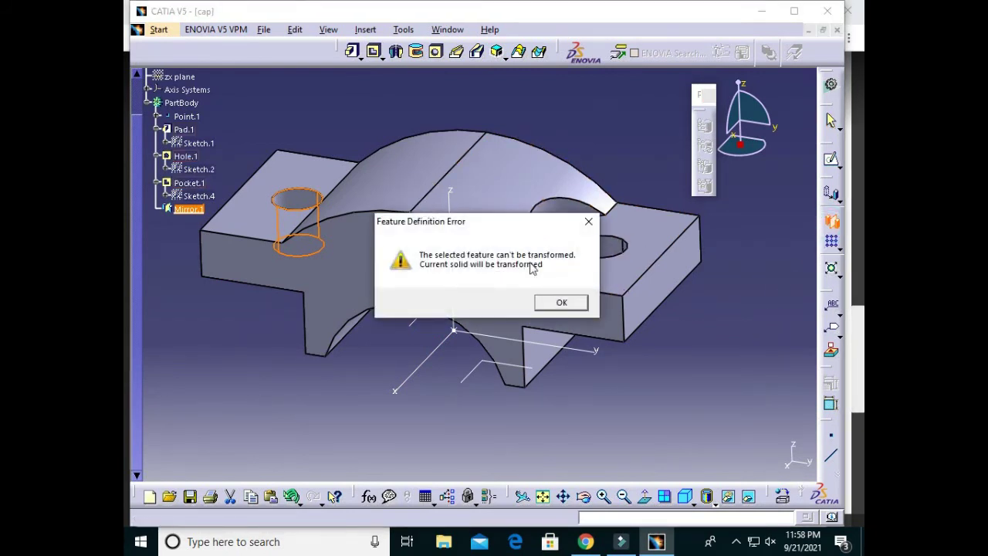
{"action": "left_click", "coordinate": [561, 303]}
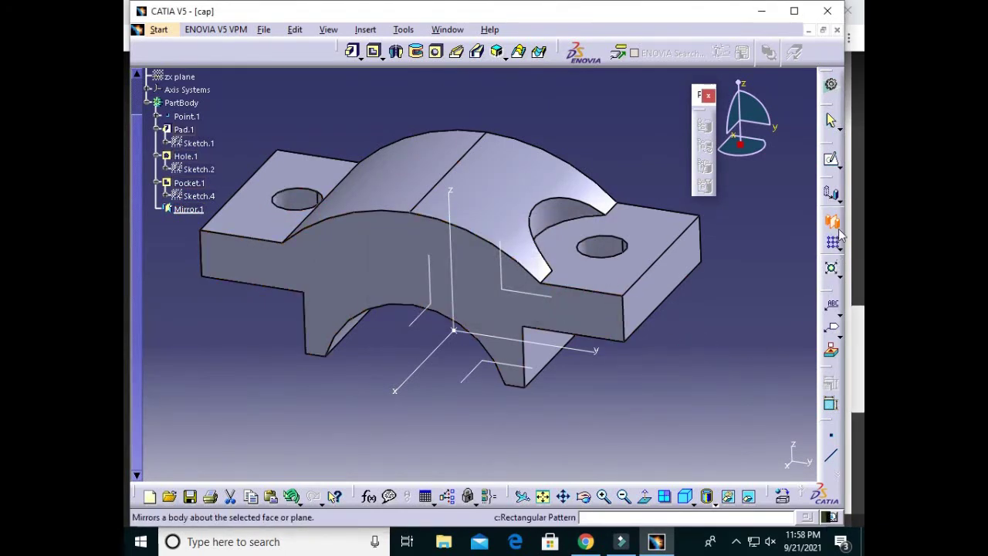
Mirror Pocket.1 about the ZX plane as Mirror.2 and orbit to view the symmetric cap.
{"action": "left_click", "coordinate": [554, 219]}
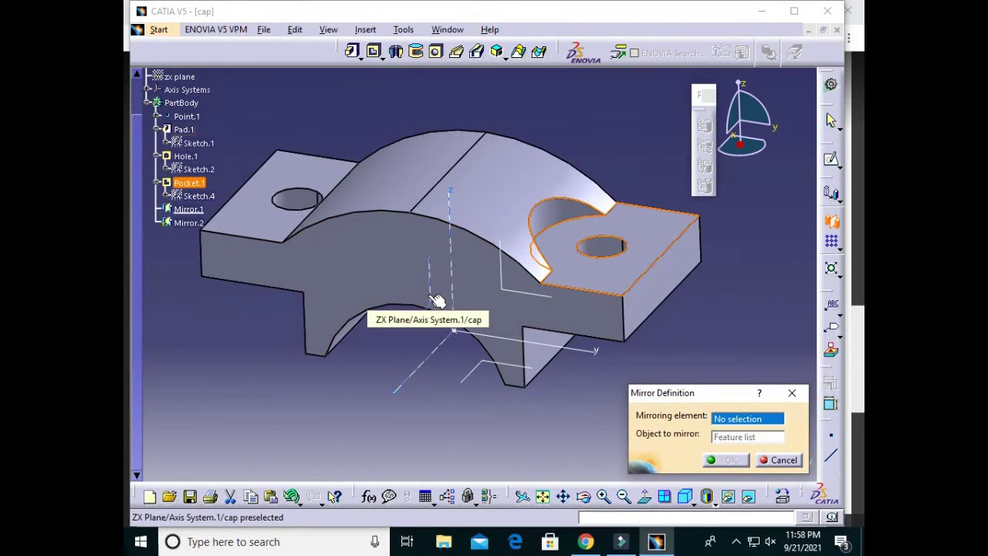
{"action": "left_click", "coordinate": [436, 301]}
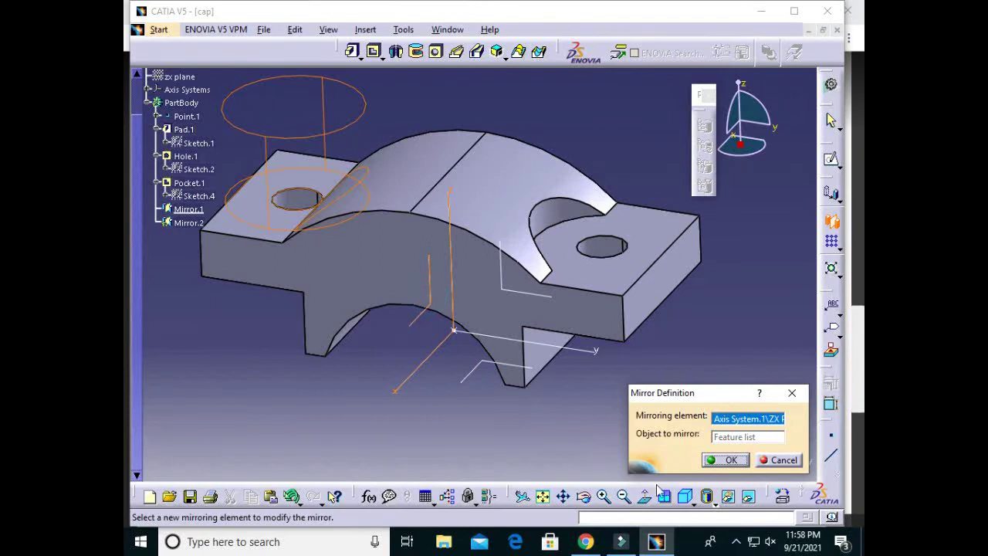
{"action": "left_click", "coordinate": [724, 459]}
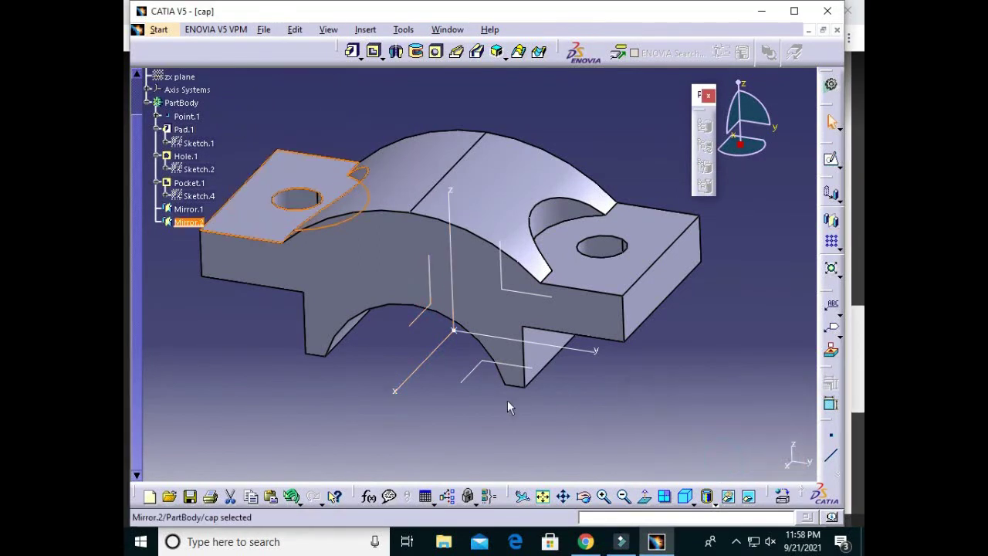
{"action": "left_click", "coordinate": [280, 379]}
{"action": "mouse_move", "coordinate": [260, 353]}
{"action": "middle_mouse_down"}
{"action": "mouse_move", "coordinate": [377, 400]}
{"action": "mouse_move", "coordinate": [341, 404]}
{"action": "middle_mouse_up"}
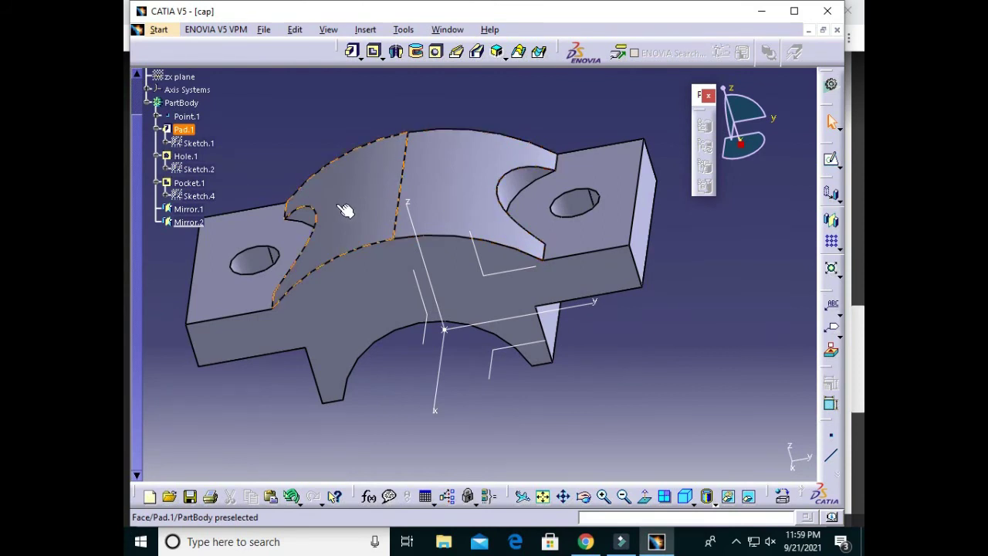
{"action": "left_click", "coordinate": [407, 179]}
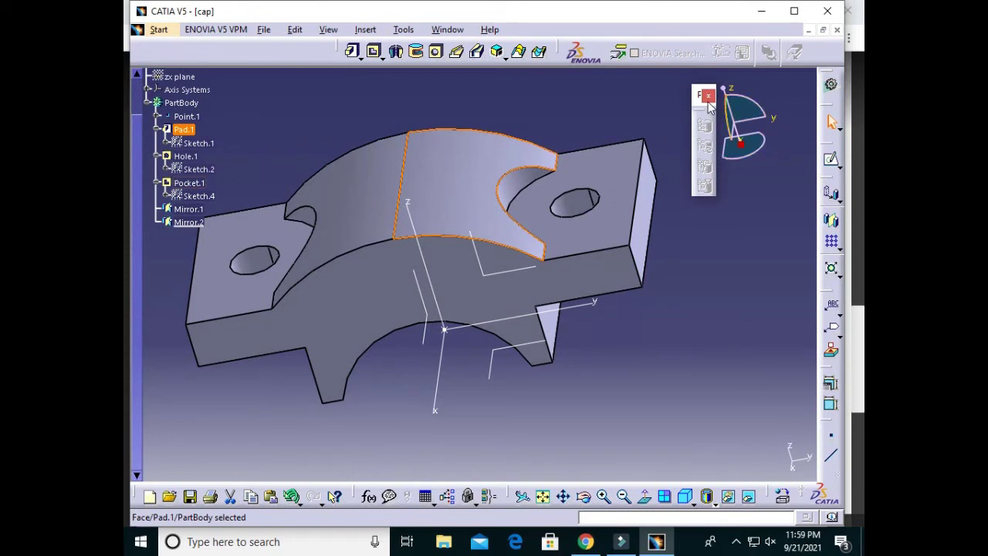
{"action": "left_click", "coordinate": [831, 160]}
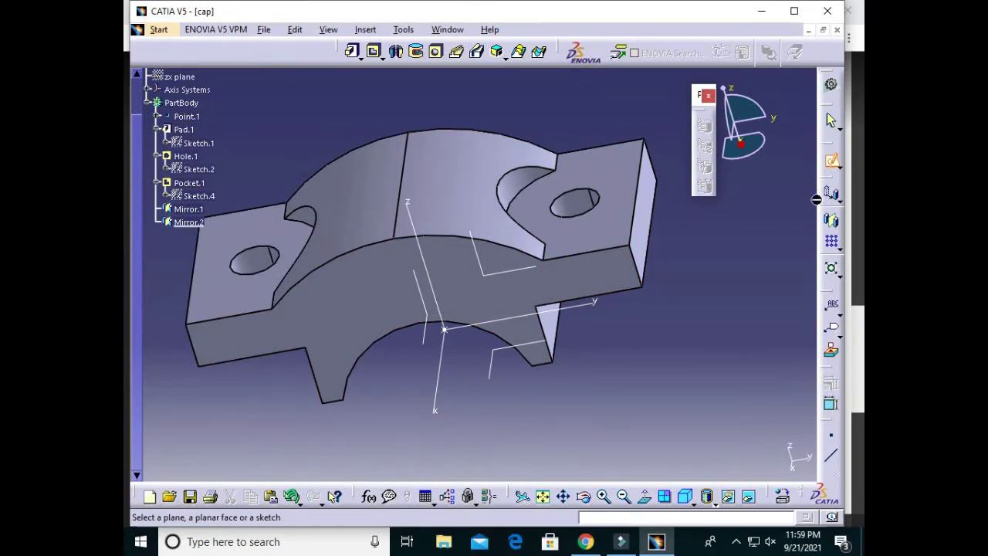
{"action": "key", "text": "Escape"}
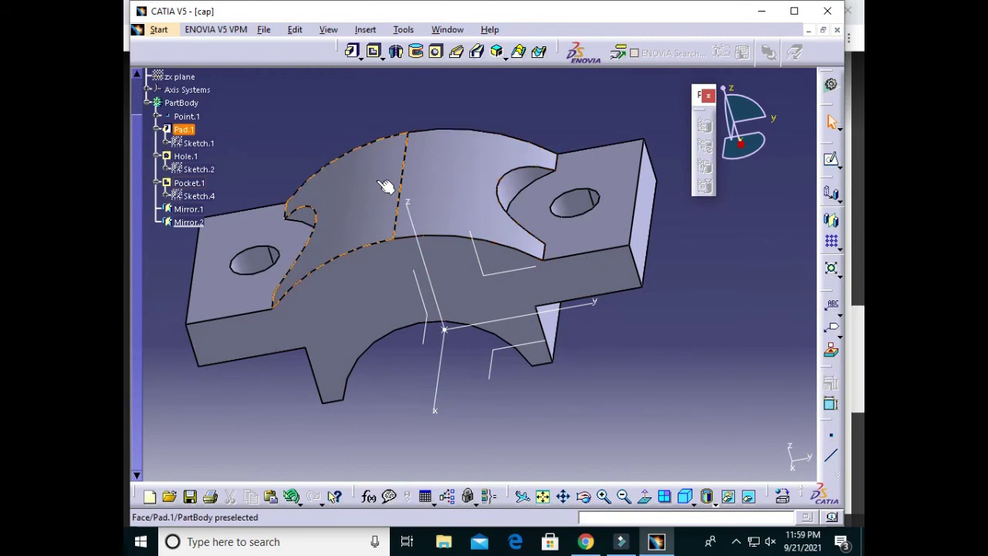
{"action": "middle_click_drag", "start_coordinate": [519, 373], "coordinate": [580, 398]}
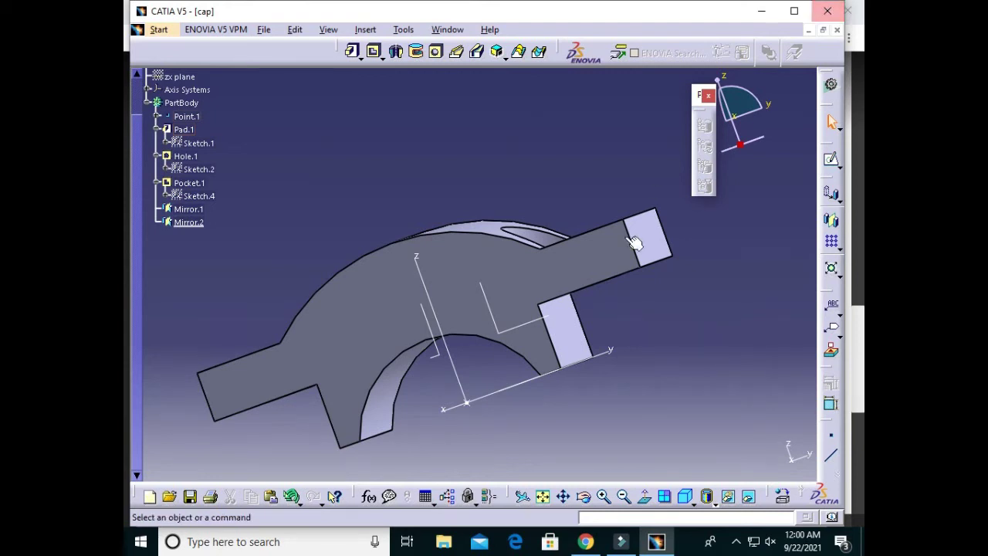
Float the Reference Elements toolbar out so the point, line and plane tools are handy.
{"action": "mouse_move", "coordinate": [404, 193]}
{"action": "middle_mouse_down"}
{"action": "mouse_move", "coordinate": [425, 265]}
{"action": "mouse_move", "coordinate": [441, 277]}
{"action": "middle_mouse_up"}
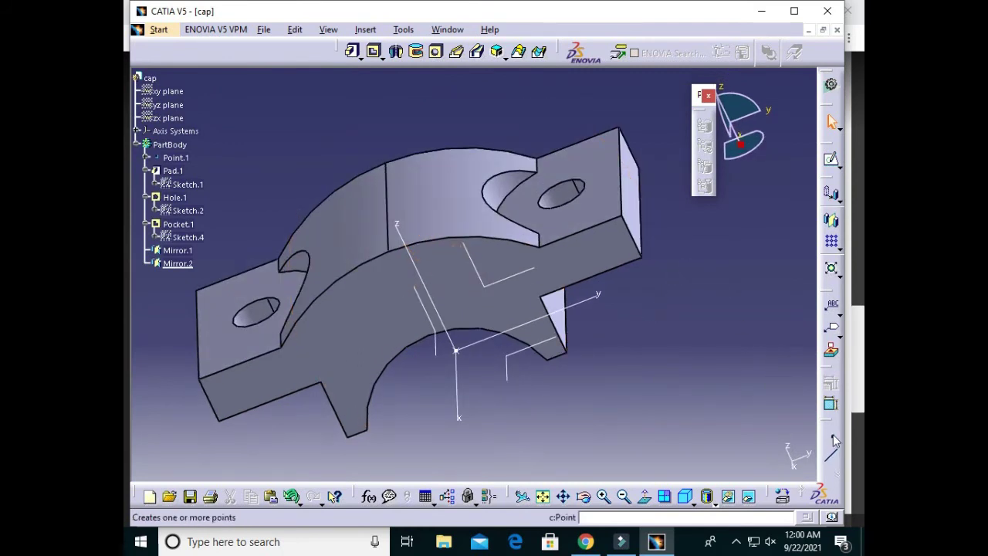
{"action": "mouse_move", "coordinate": [829, 423]}
{"action": "left_mouse_down"}
{"action": "mouse_move", "coordinate": [367, 139]}
{"action": "mouse_move", "coordinate": [235, 125]}
{"action": "left_mouse_up"}
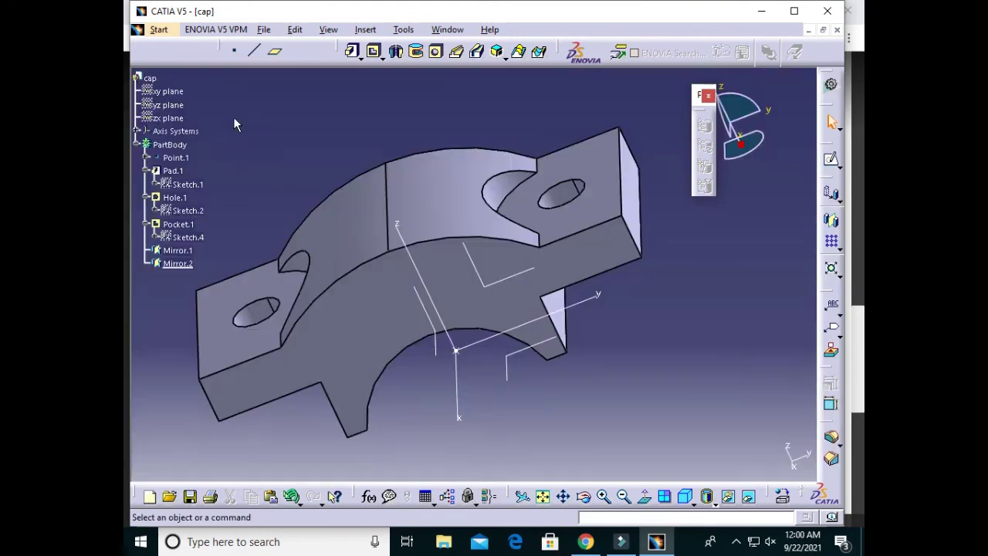
{"action": "left_click", "coordinate": [231, 48]}
{"action": "left_click_drag", "start_coordinate": [218, 94], "coordinate": [249, 39]}
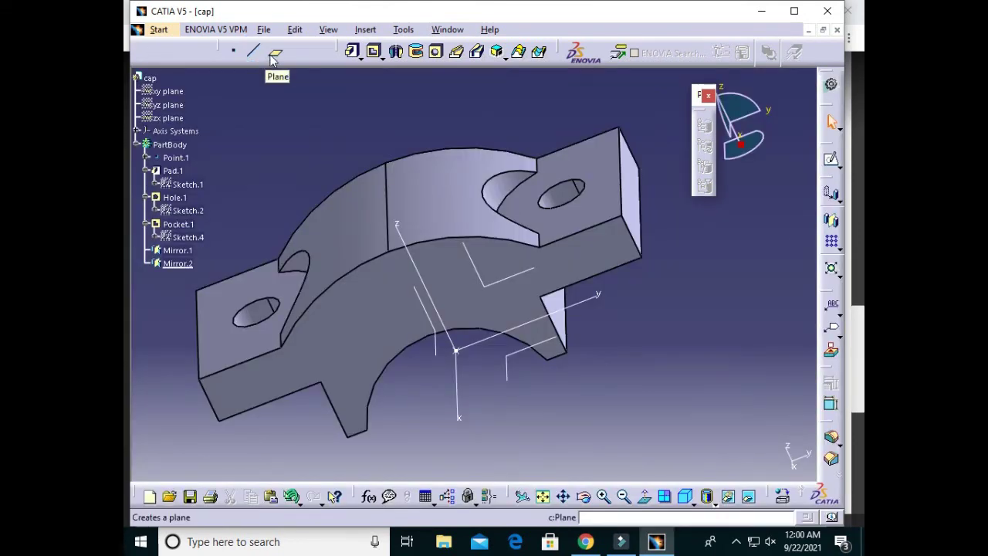
Create Plane.1 offset 40mm from the XY plane.
{"action": "left_click", "coordinate": [275, 54]}
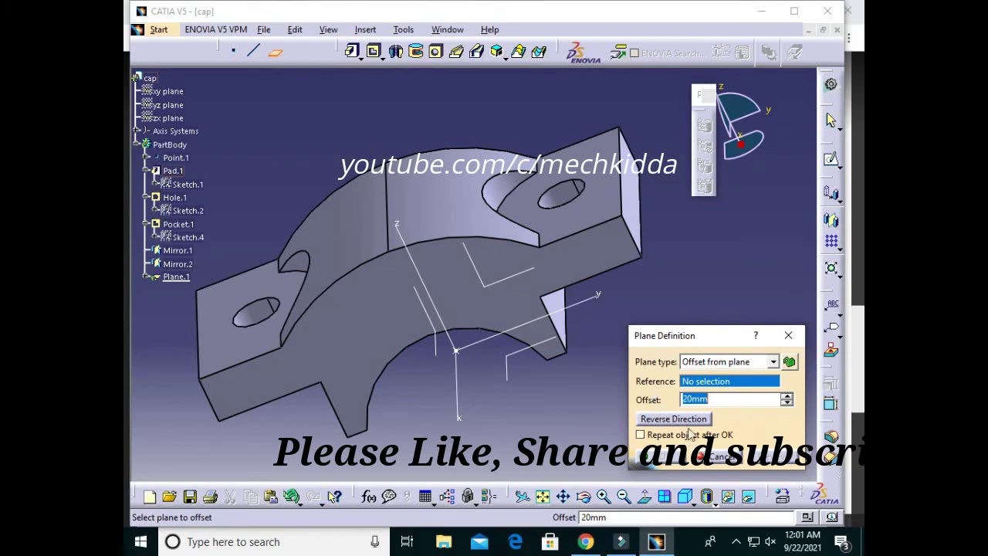
{"action": "left_click", "coordinate": [506, 367]}
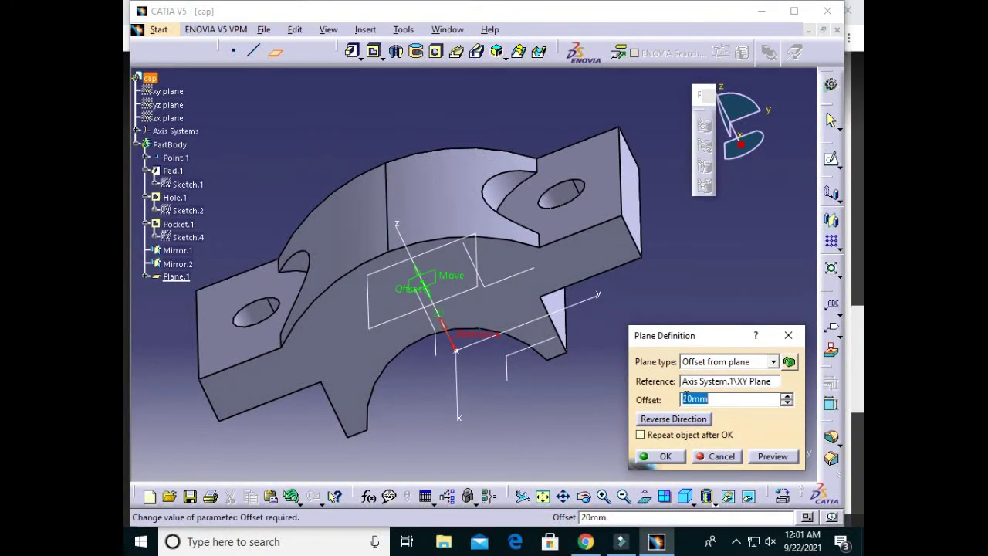
{"action": "type", "text": "40"}
{"action": "key", "text": "Return"}
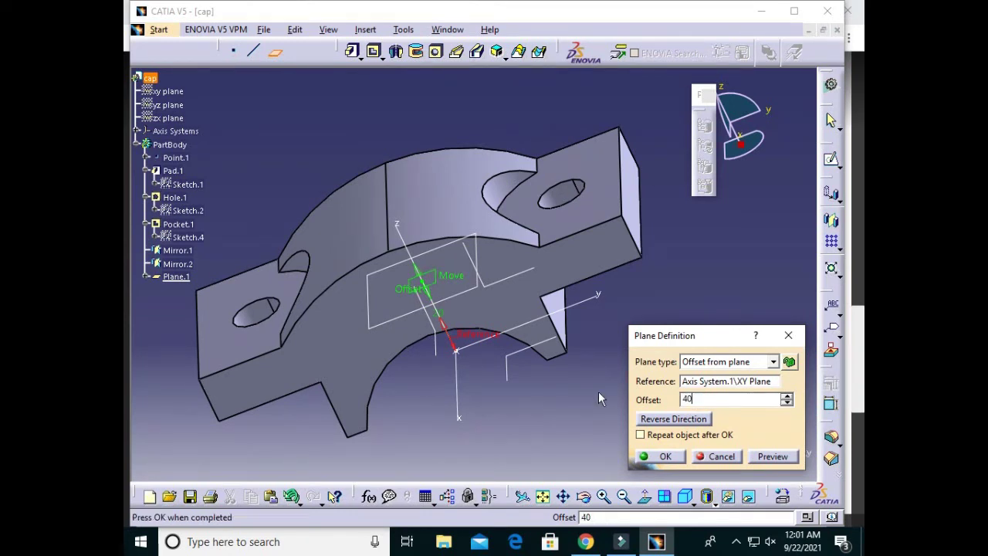
{"action": "left_click", "coordinate": [768, 456]}
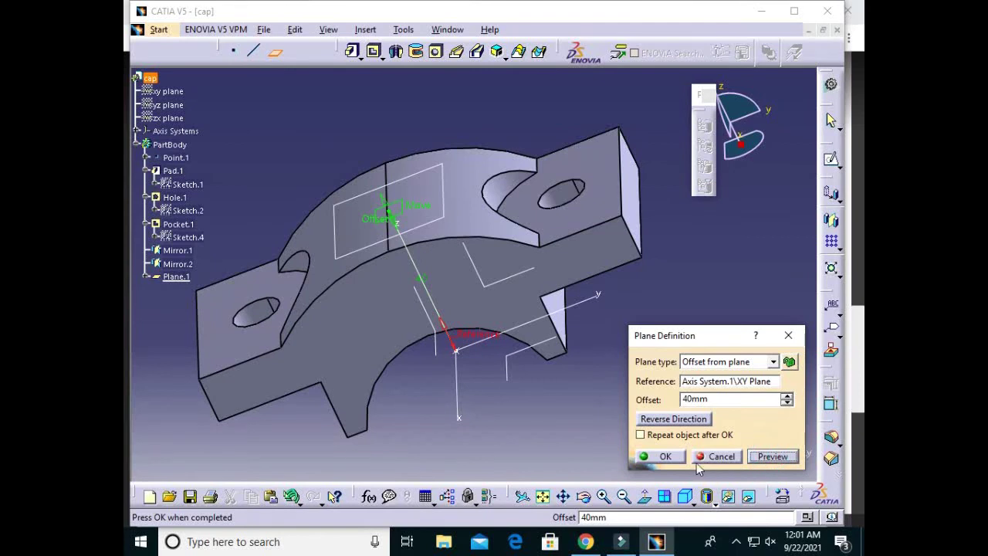
{"action": "left_click", "coordinate": [660, 456]}
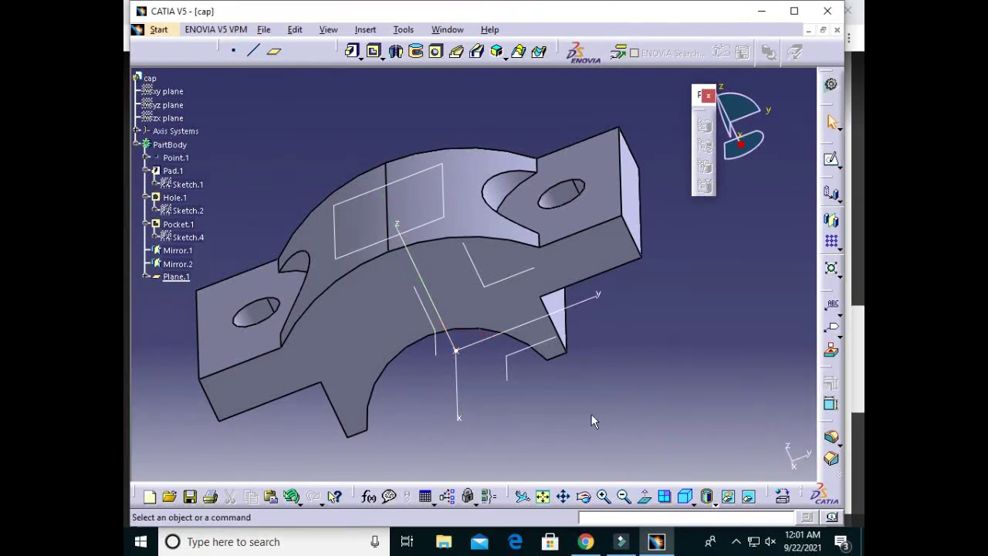
{"action": "left_click", "coordinate": [620, 354]}
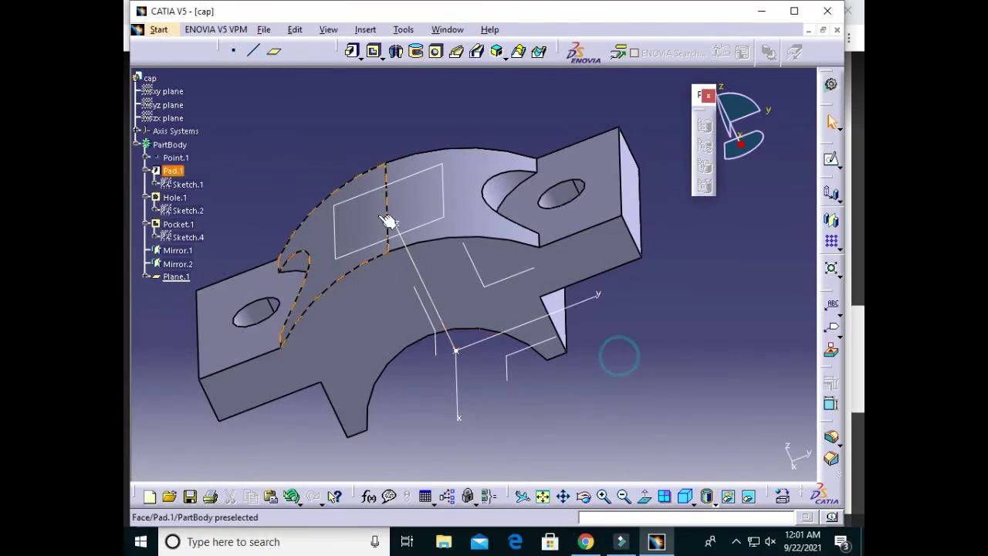
{"action": "left_click", "coordinate": [426, 222]}
{"action": "left_click", "coordinate": [830, 162]}
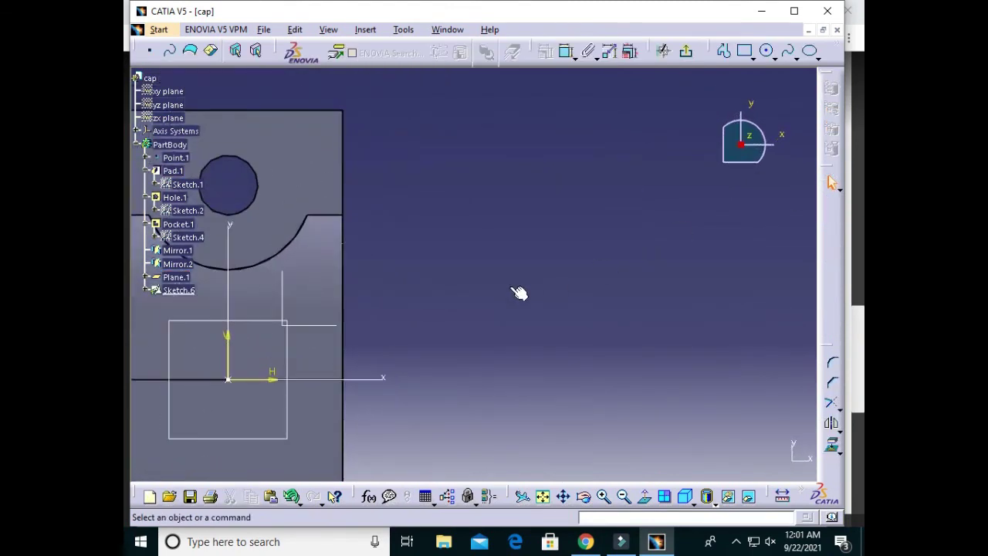
{"action": "middle_click_drag", "start_coordinate": [585, 267], "coordinate": [633, 262]}
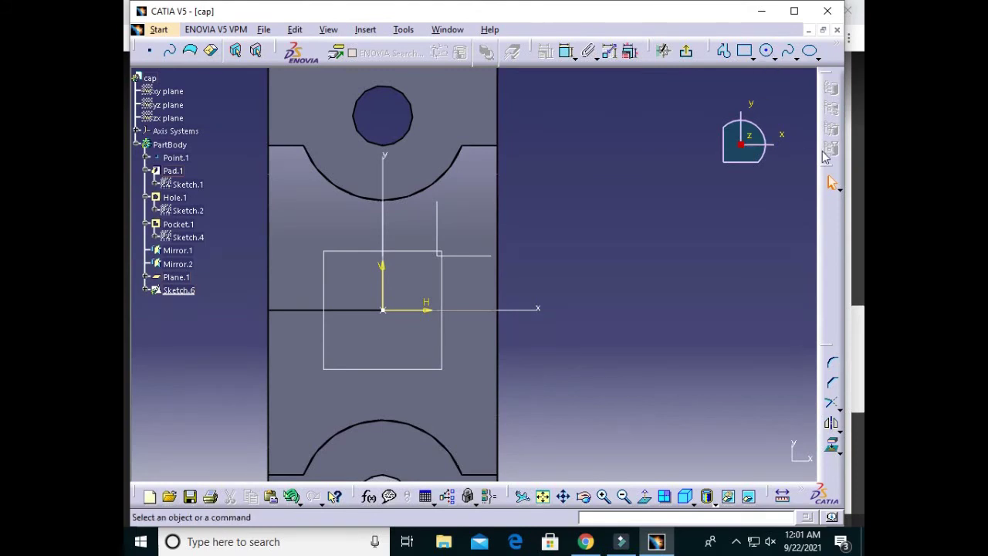
{"action": "left_click", "coordinate": [663, 50]}
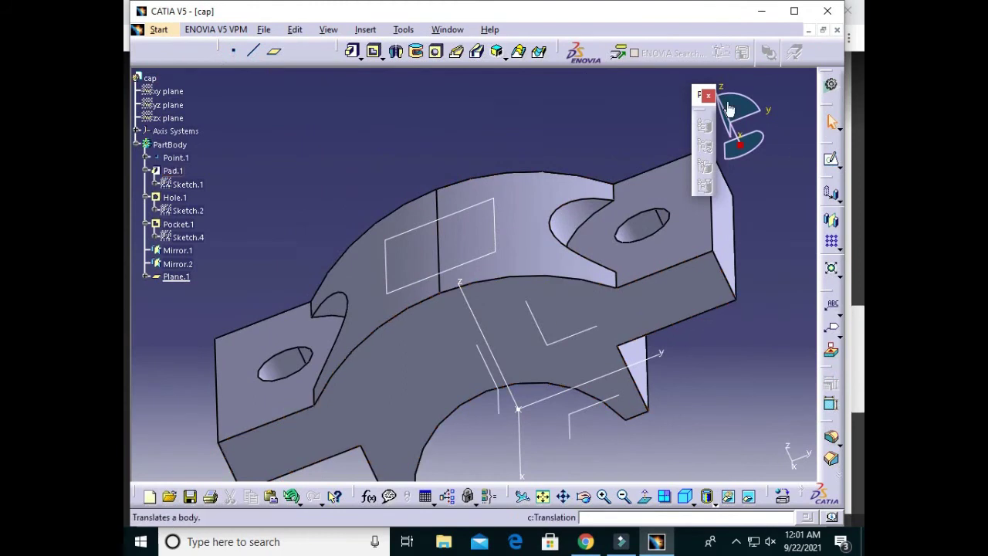
Start a 6 mm diameter hole on the offset plane Plane.1.
{"action": "left_click", "coordinate": [436, 51]}
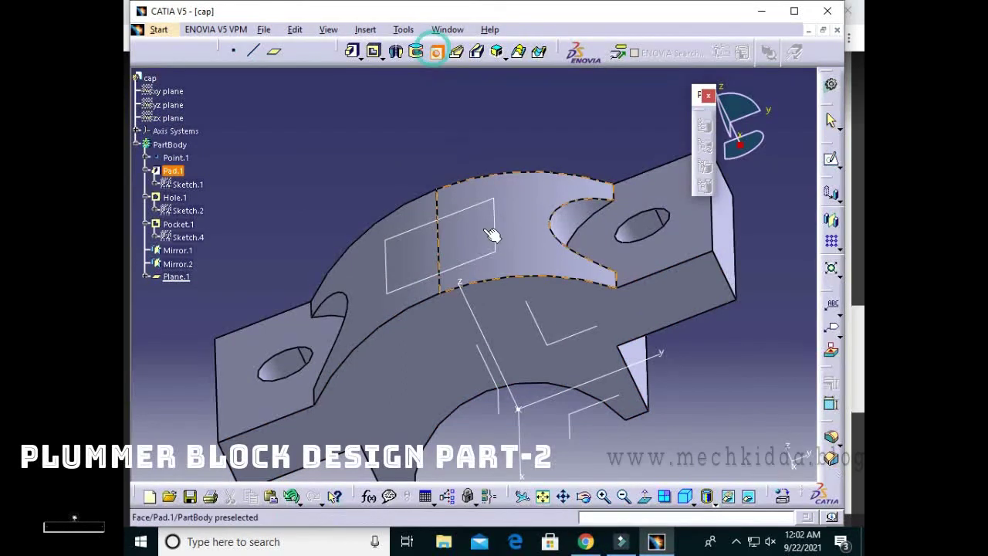
{"action": "left_click", "coordinate": [476, 214]}
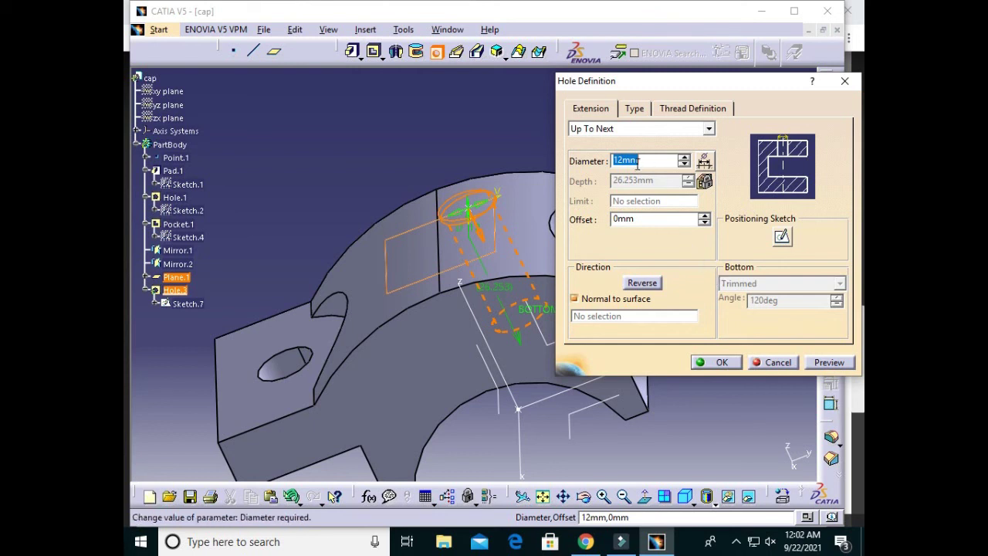
{"action": "type", "text": "6"}
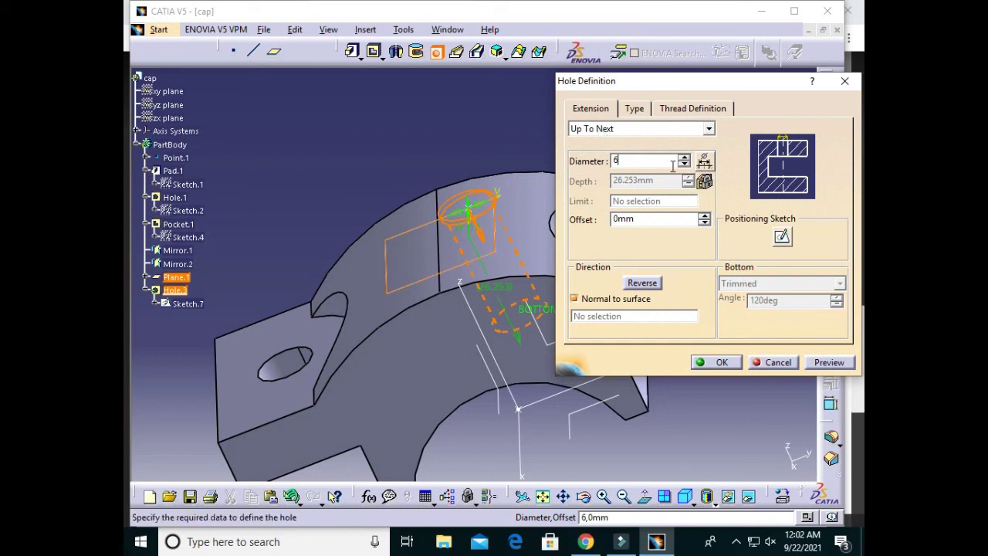
Make the hole counterbored with 8 mm diameter and 16 mm depth, then open its positioning sketch.
{"action": "left_click", "coordinate": [636, 109]}
{"action": "left_click", "coordinate": [643, 128]}
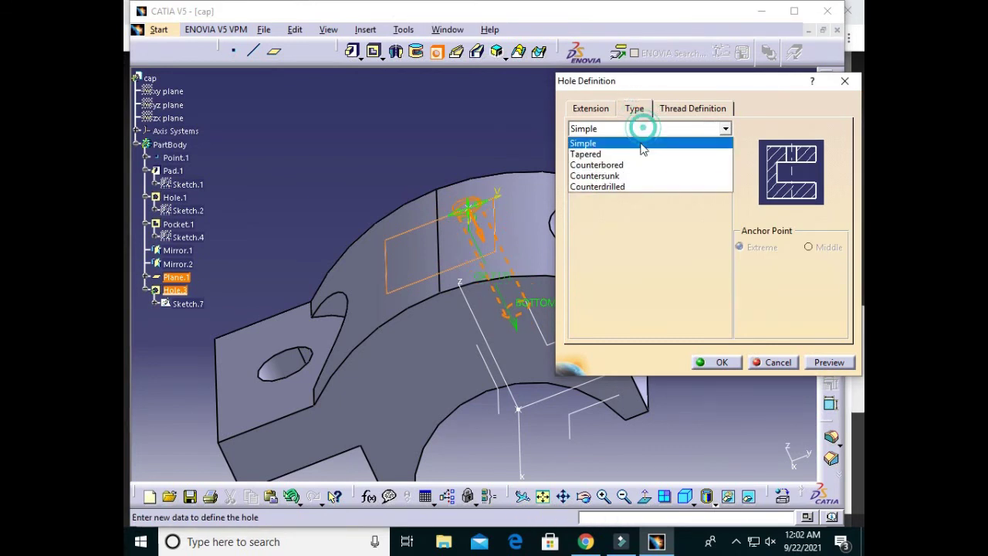
{"action": "left_click", "coordinate": [637, 165]}
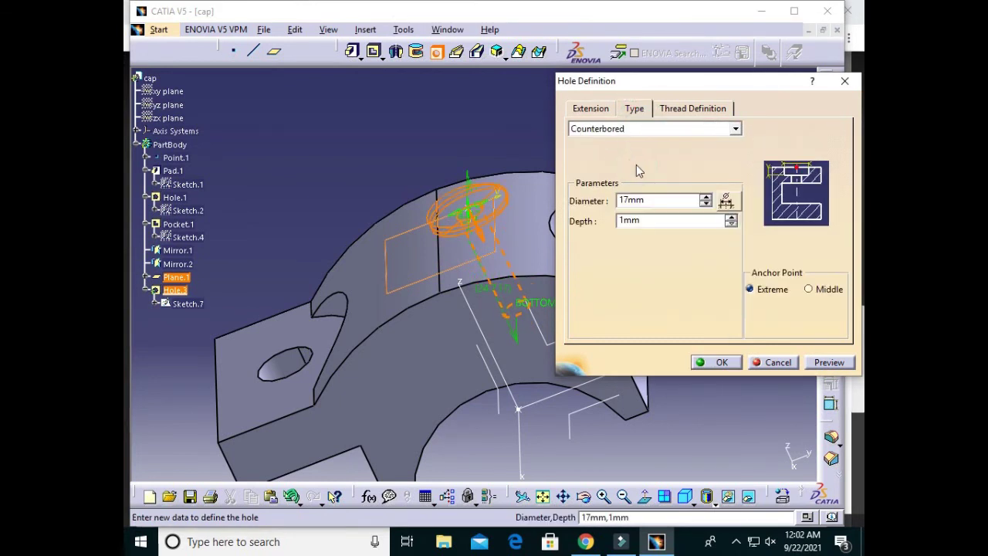
{"action": "left_click_drag", "start_coordinate": [648, 200], "coordinate": [584, 202]}
{"action": "type", "text": "8"}
{"action": "left_click", "coordinate": [628, 221]}
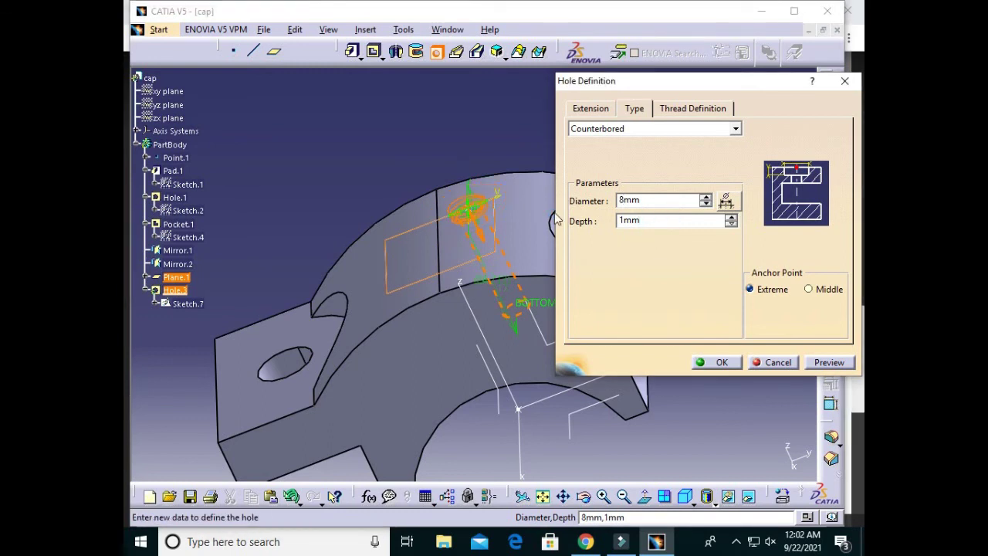
{"action": "key", "text": "BackSpace"}
{"action": "key", "text": "BackSpace"}
{"action": "key", "text": "BackSpace"}
{"action": "type", "text": "16"}
{"action": "left_click", "coordinate": [590, 108]}
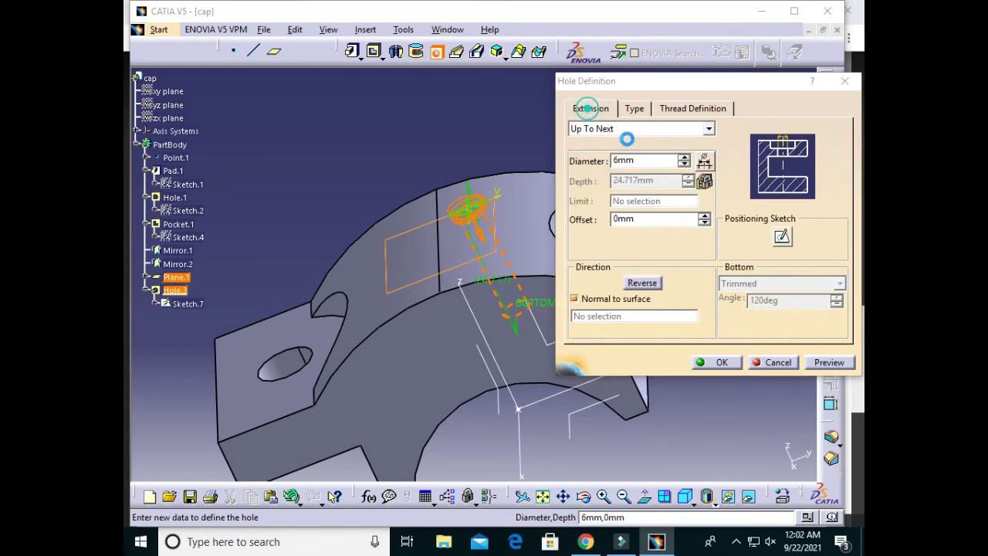
{"action": "left_click", "coordinate": [781, 237]}
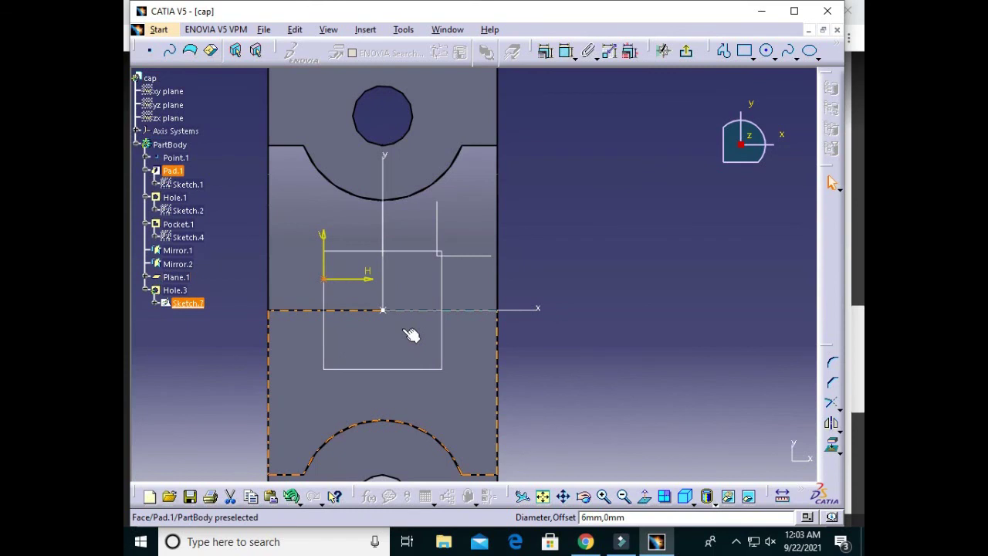
Make the hole centre point coincident with the sketch origin and exit the sketch.
{"action": "left_click", "coordinate": [382, 309]}
{"action": "left_click", "coordinate": [573, 62]}
{"action": "left_click", "coordinate": [583, 79]}
{"action": "right_click", "coordinate": [609, 279]}
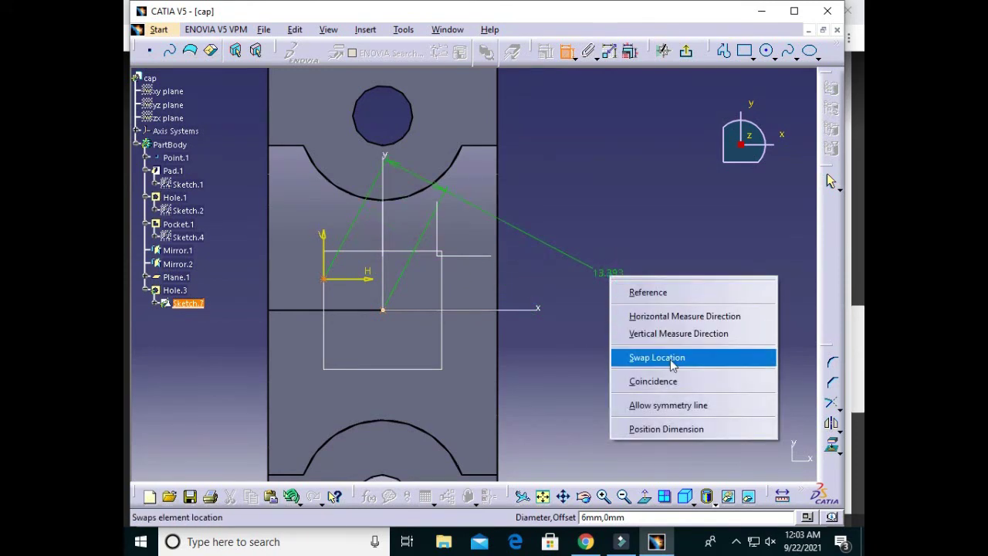
{"action": "left_click", "coordinate": [671, 382]}
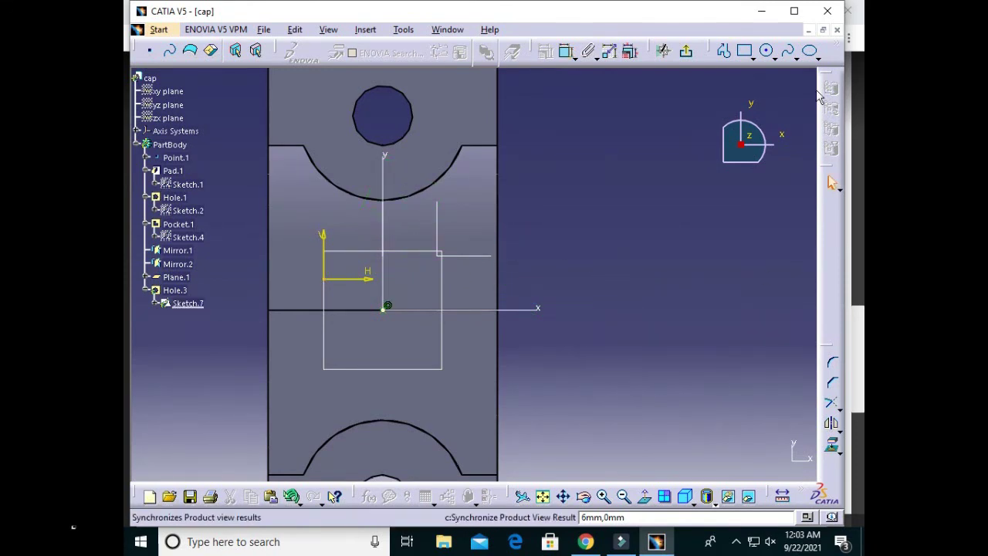
{"action": "left_click", "coordinate": [686, 55]}
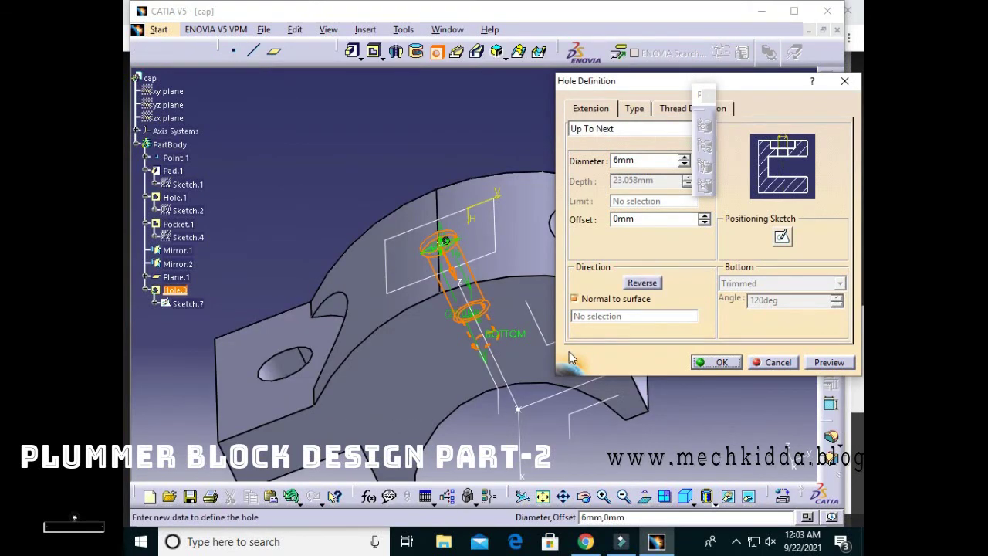
Confirm the counterbored oil hole Hole.3 and rotate the part to inspect it.
{"action": "left_click", "coordinate": [721, 362]}
{"action": "mouse_move", "coordinate": [734, 390]}
{"action": "middle_mouse_down"}
{"action": "mouse_move", "coordinate": [463, 199]}
{"action": "mouse_move", "coordinate": [378, 174]}
{"action": "mouse_move", "coordinate": [659, 382]}
{"action": "mouse_move", "coordinate": [690, 412]}
{"action": "mouse_move", "coordinate": [712, 459]}
{"action": "mouse_move", "coordinate": [671, 462]}
{"action": "mouse_move", "coordinate": [609, 402]}
{"action": "middle_mouse_up"}
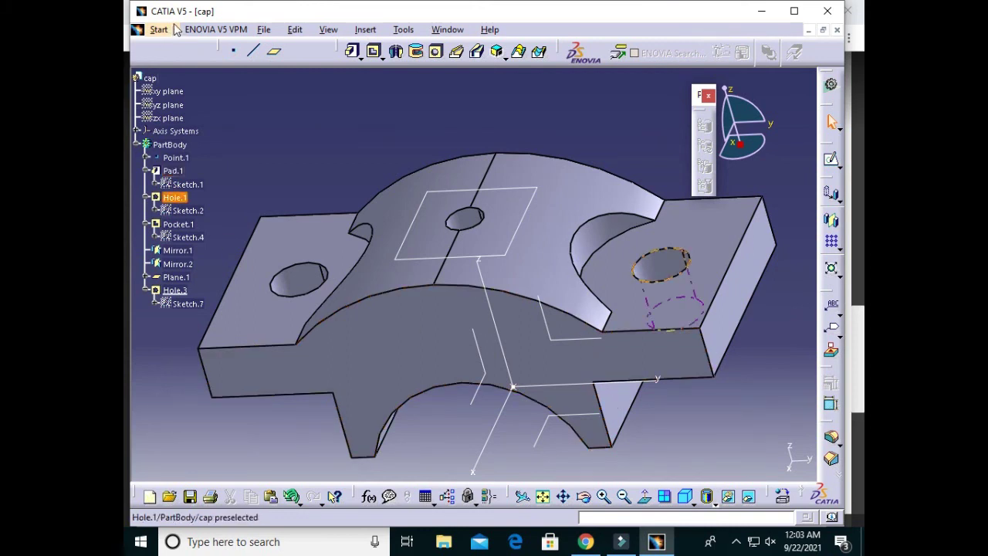
Save the part as cap.CATPart on the Desktop.
{"action": "key", "text": "ctrl+s"}
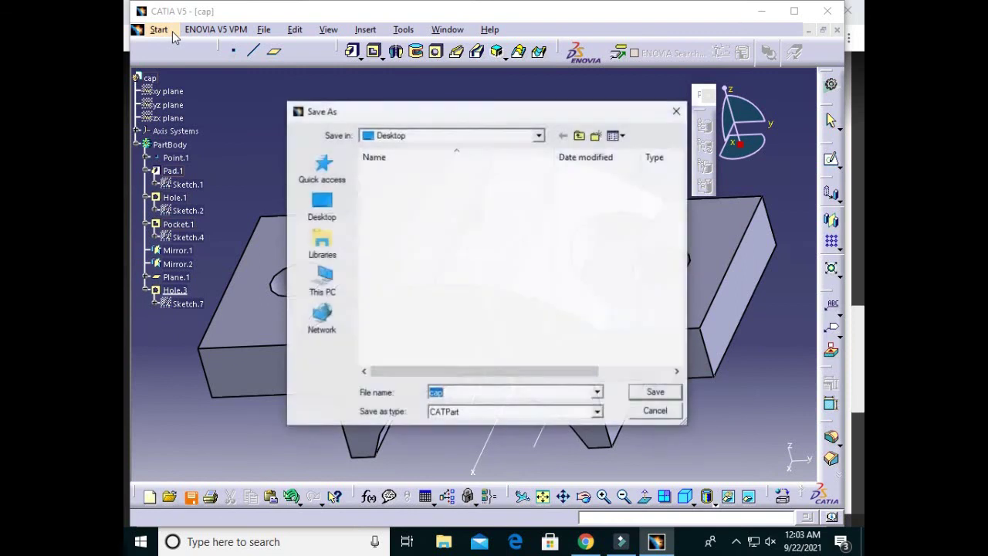
{"action": "left_click", "coordinate": [655, 392]}
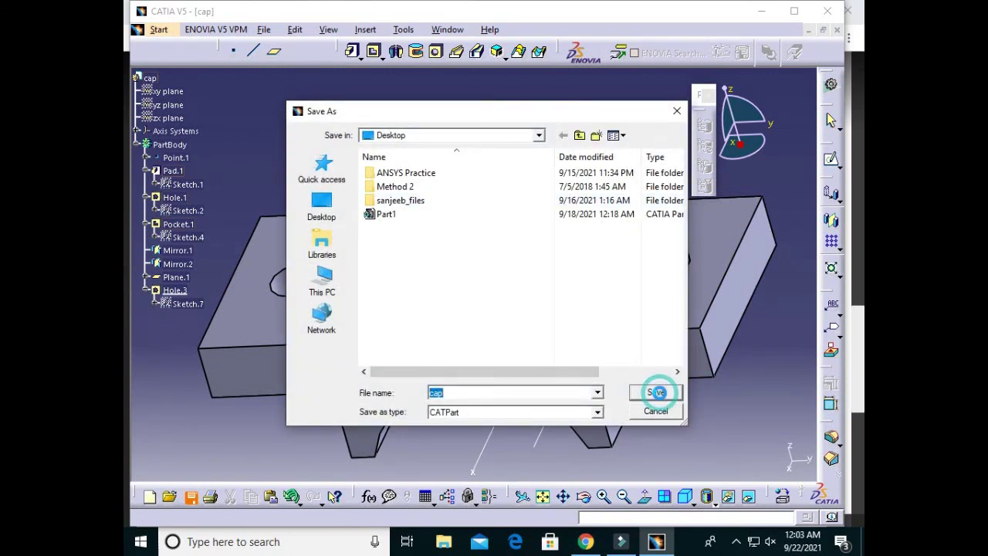